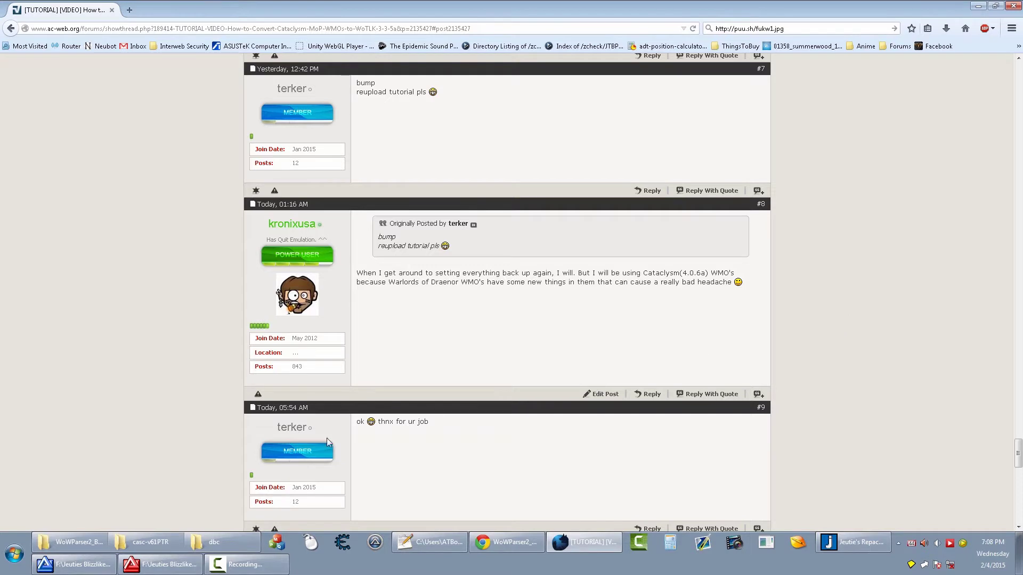
Step: Launch CASCExplorer.exe from the casc-v61PTR folder and browse to World\WMO\Pandaria\generic\HOUSE
click(169, 540)
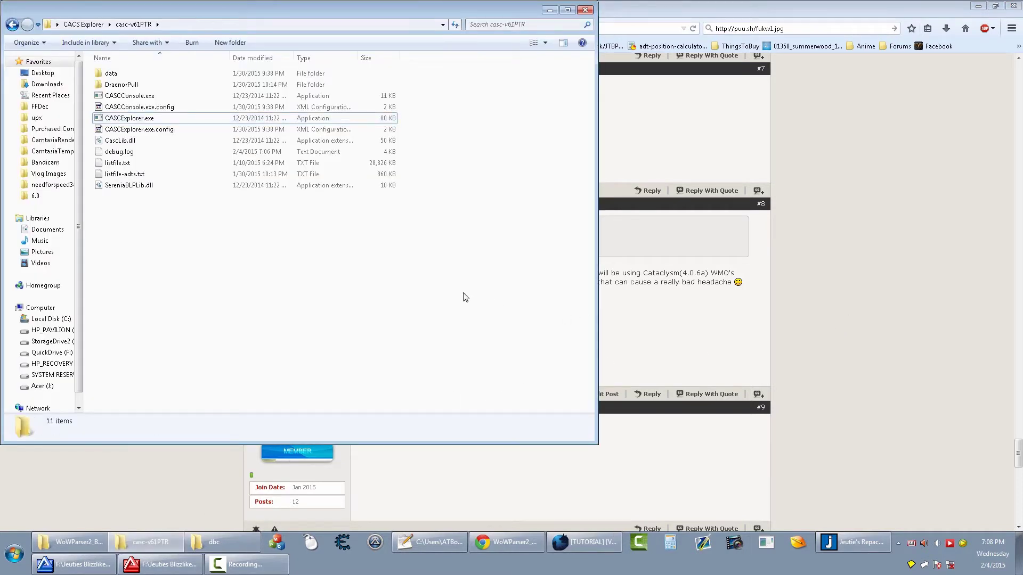
double_click(181, 117)
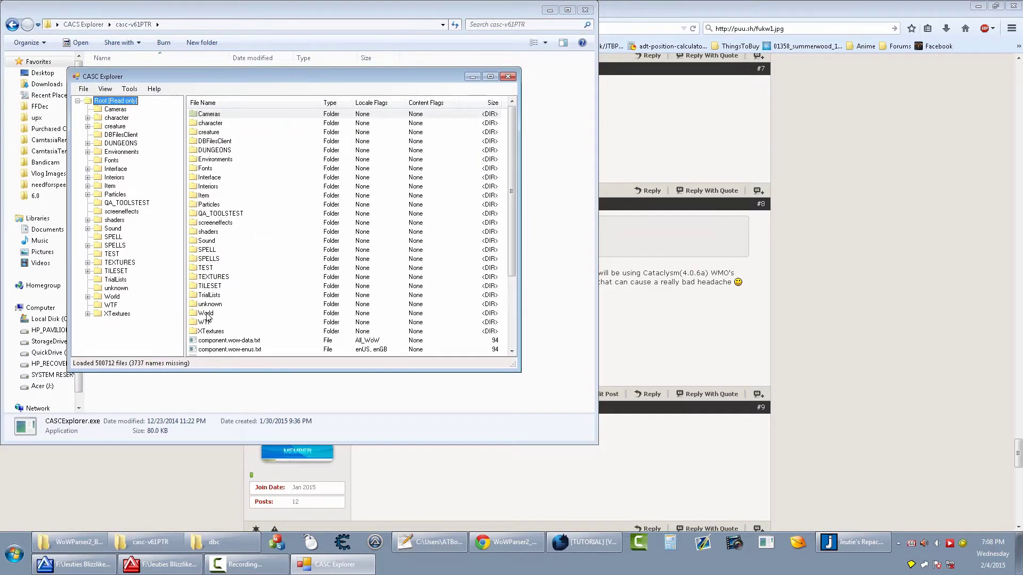
double_click(206, 314)
scroll(230, 272, down, 2)
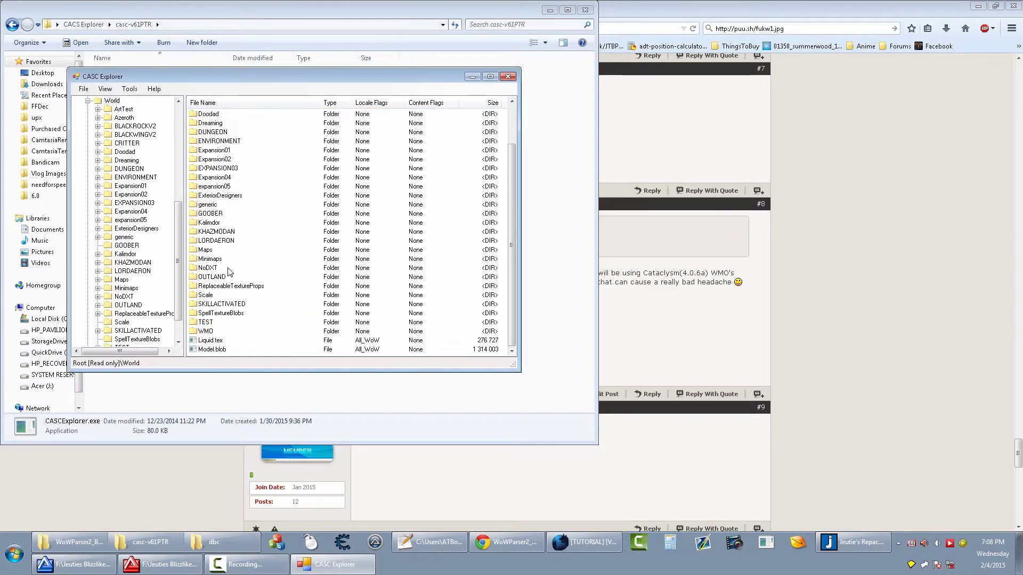
double_click(212, 331)
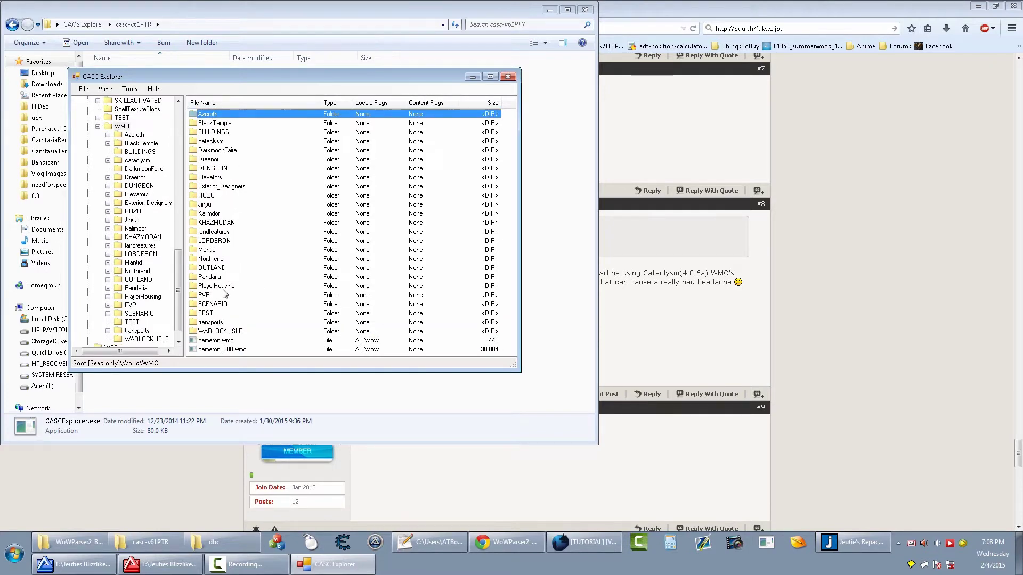
double_click(213, 277)
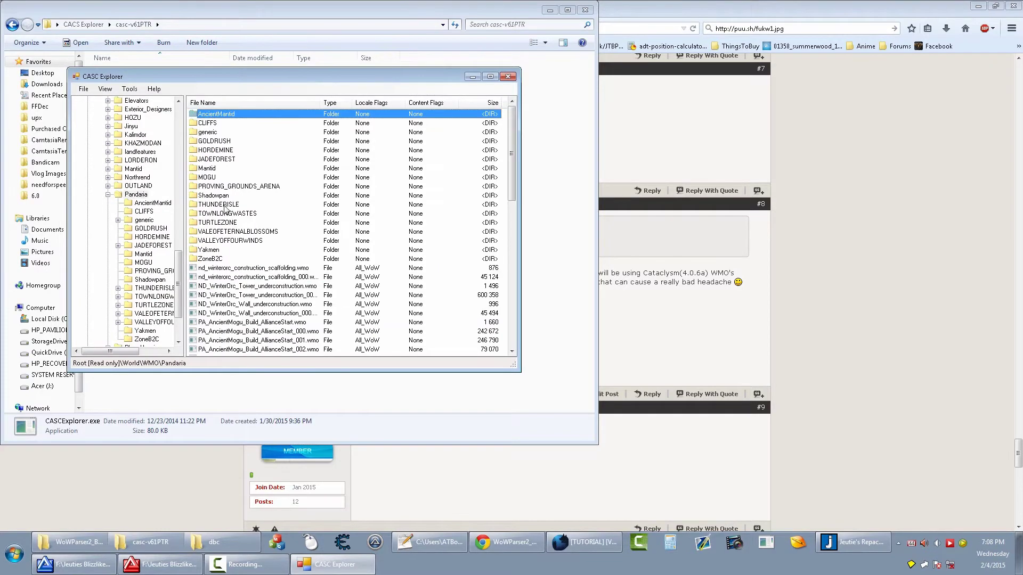
double_click(212, 132)
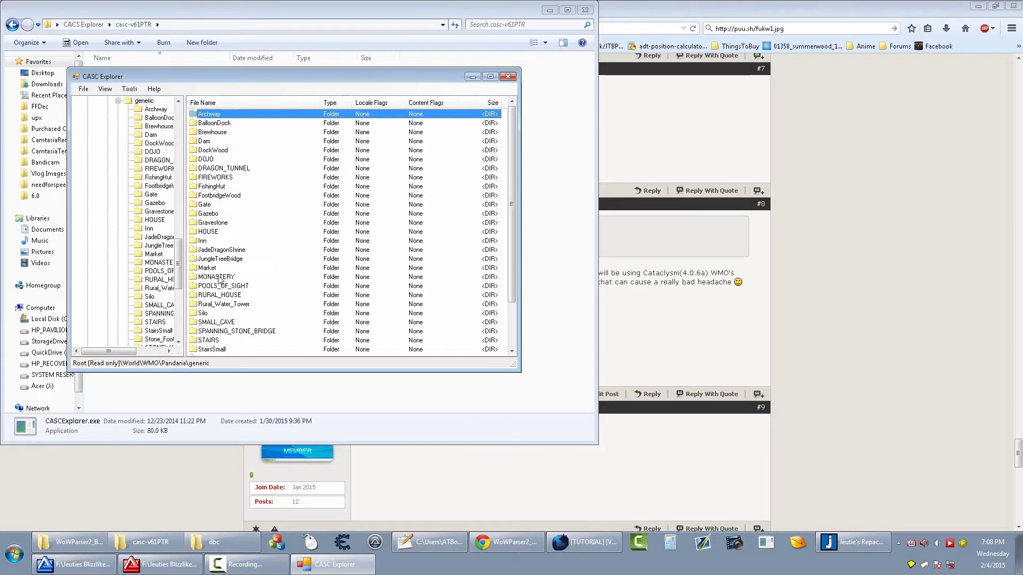
double_click(211, 232)
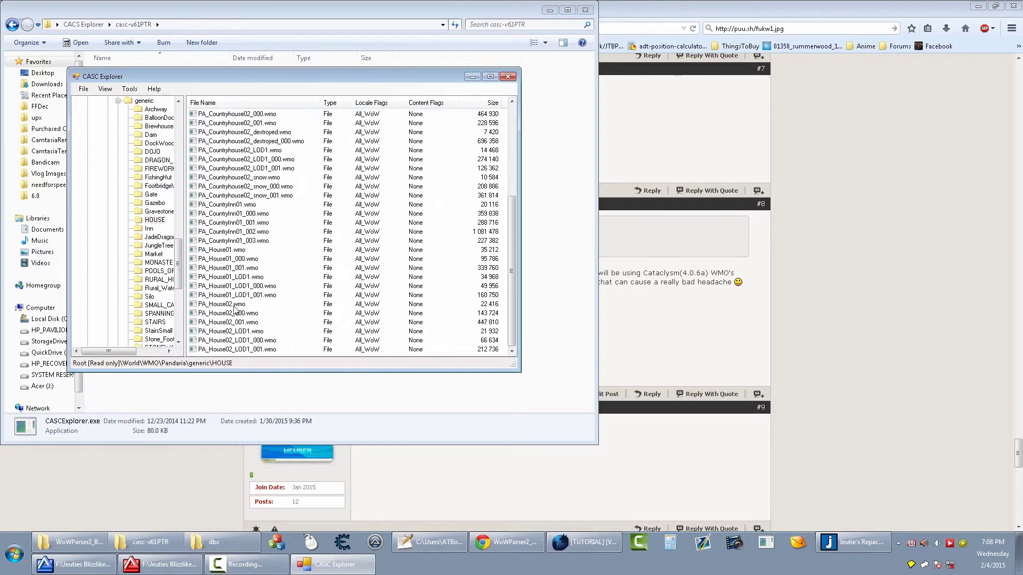
Step: Select PA_House01.wmo, PA_House01_000.wmo and PA_House01_001.wmo and start extracting them, leaving the destination folder unchosen
click(239, 251)
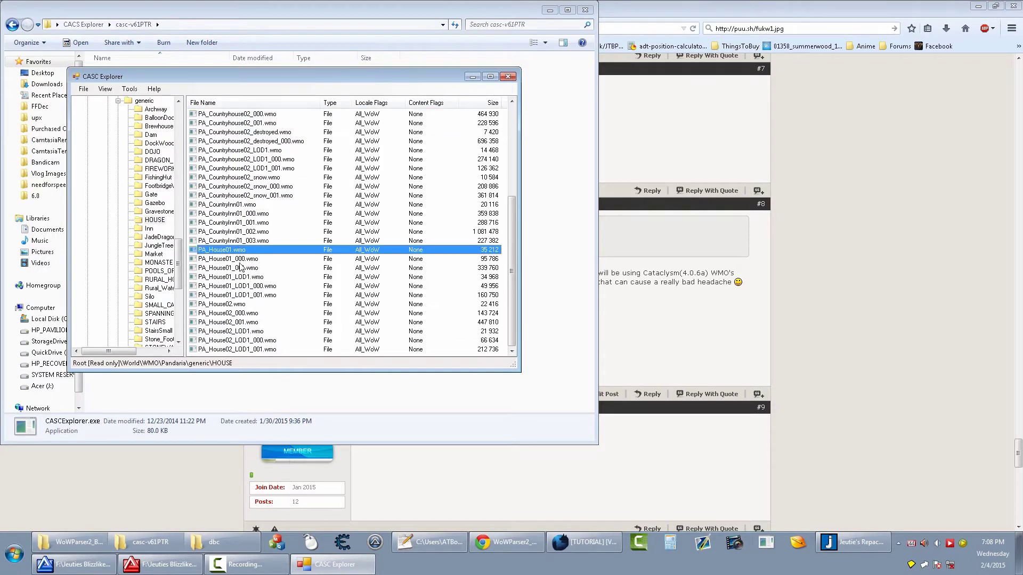
shift+click(241, 268)
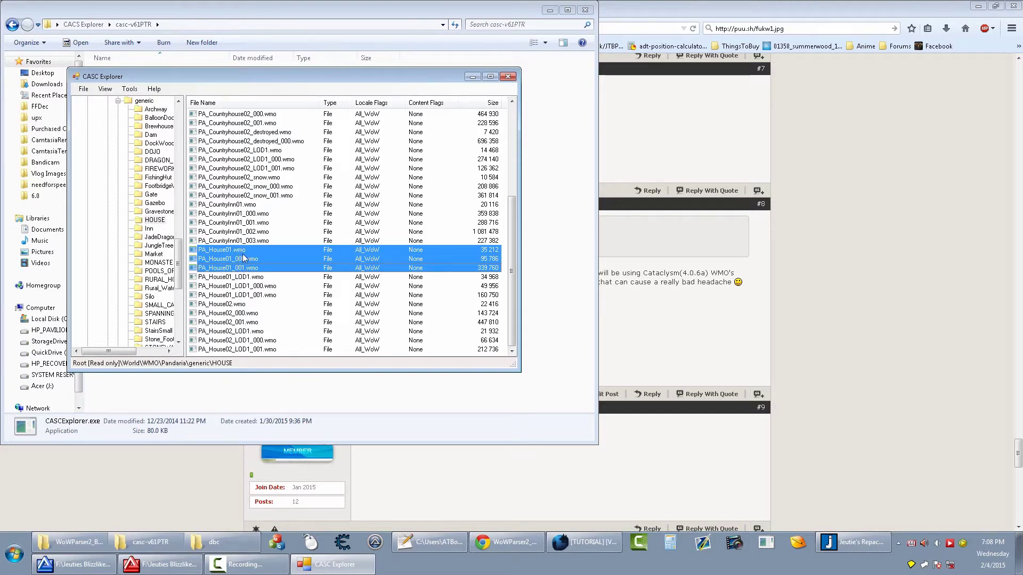
click(234, 252)
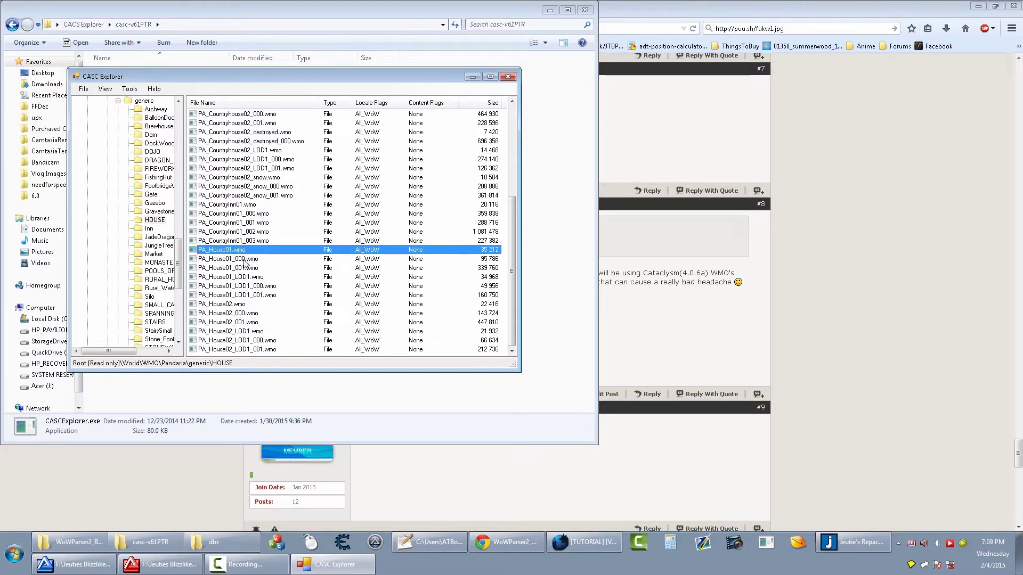
shift+click(248, 268)
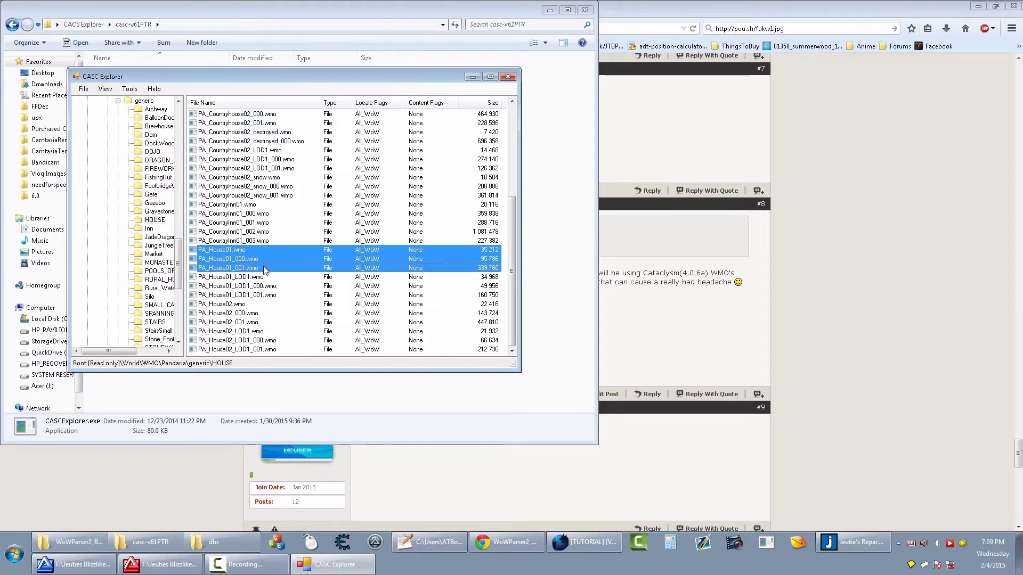
right_click(244, 252)
click(257, 257)
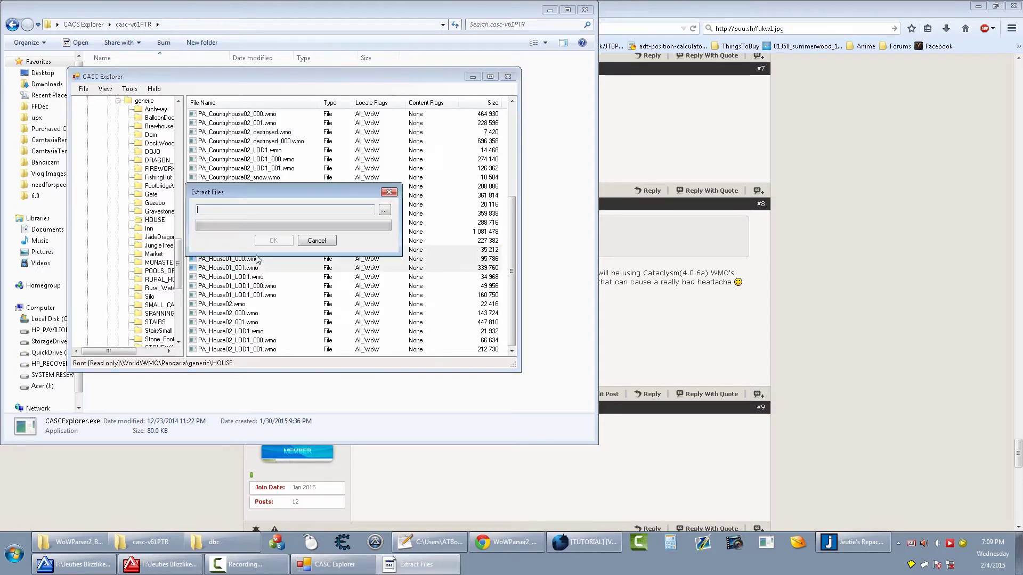
click(385, 210)
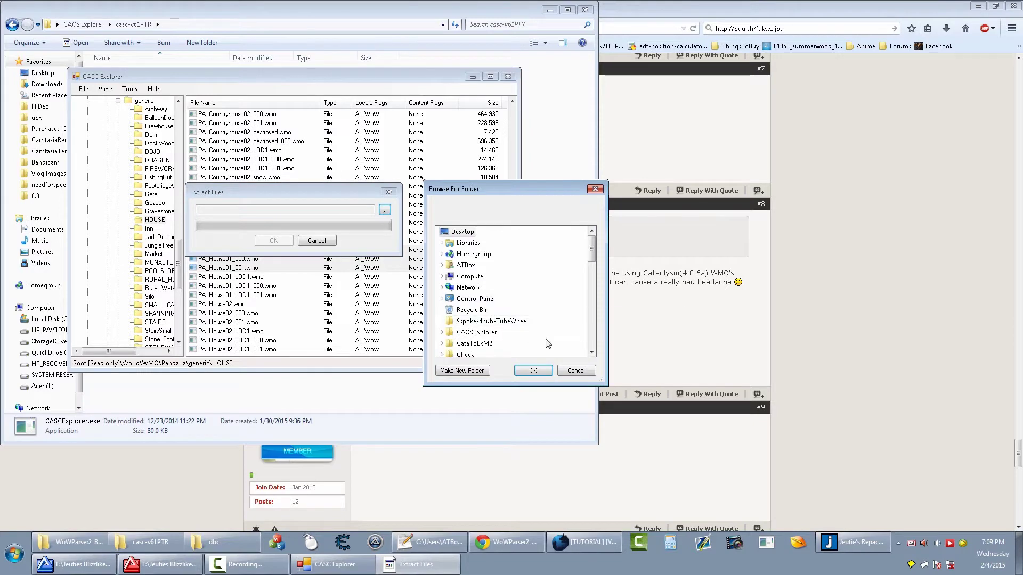
click(576, 370)
Step: Create a new folder named AAAAAA on the desktop
key(super+d)
right_click(677, 412)
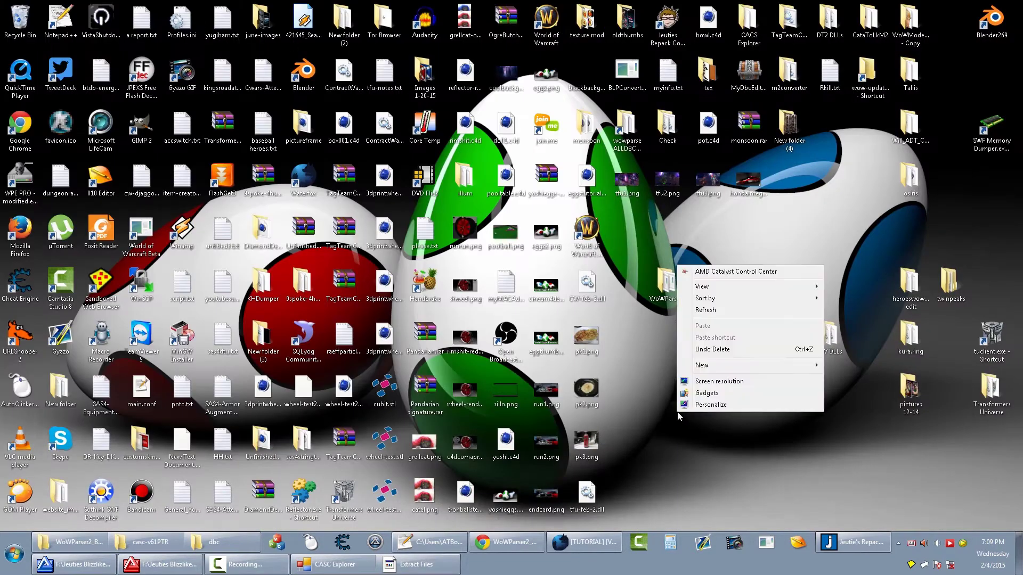
mouse_move(746, 365)
click(867, 370)
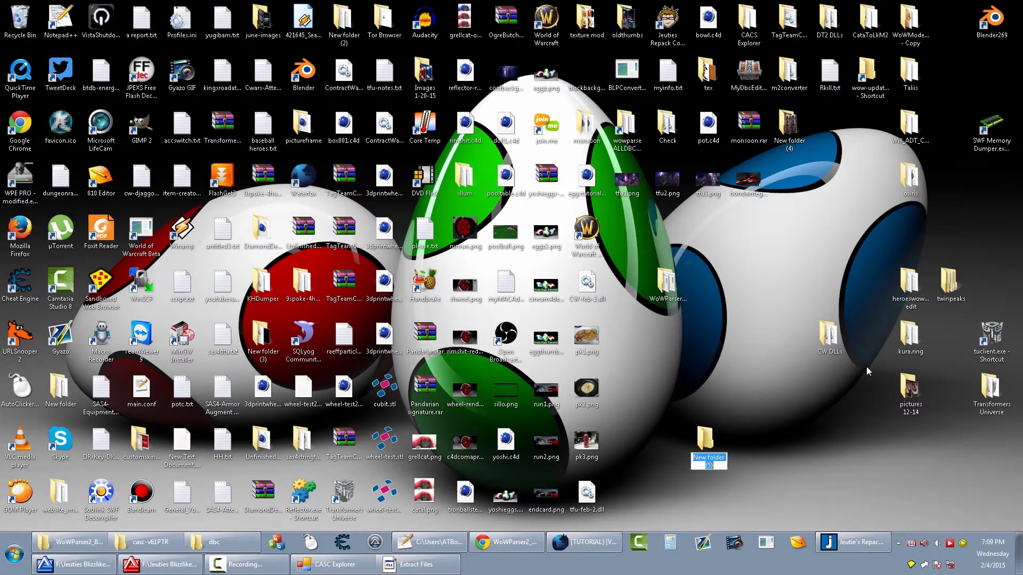
text(AAAAAA)
key(Return)
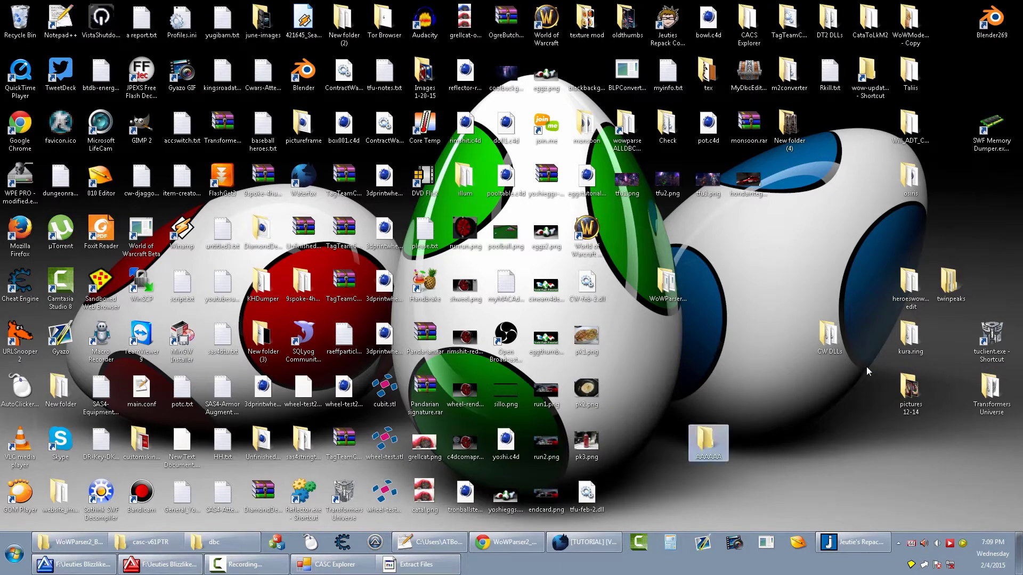
Step: Extract the selected PA_House01 files to the desktop folder AAAAAA
click(418, 565)
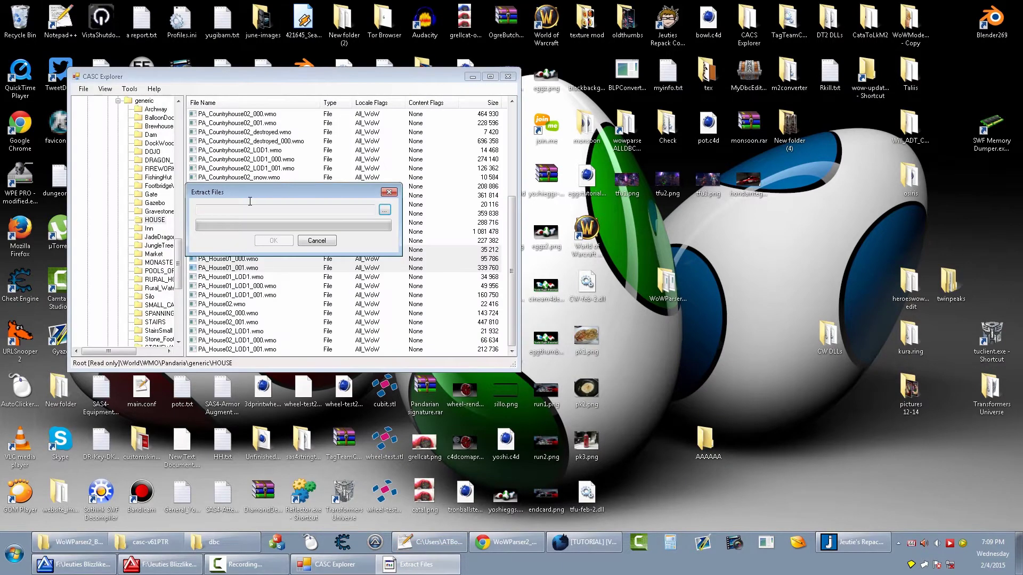
click(384, 211)
click(469, 332)
click(533, 370)
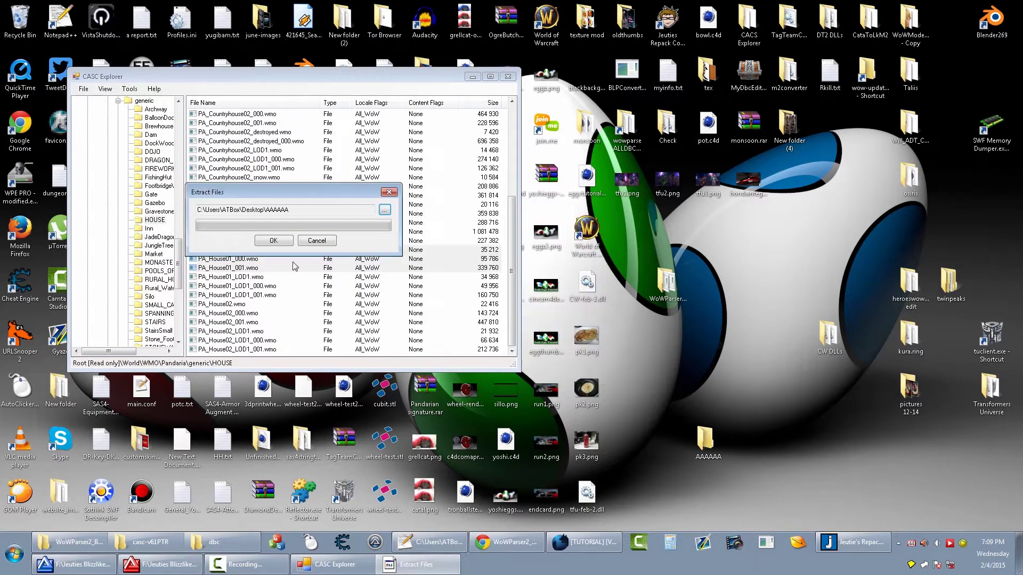
click(273, 240)
Step: Open the AAAAAA folder and go down to the extracted files in World\wmo\Pandaria\Generic\House
double_click(707, 441)
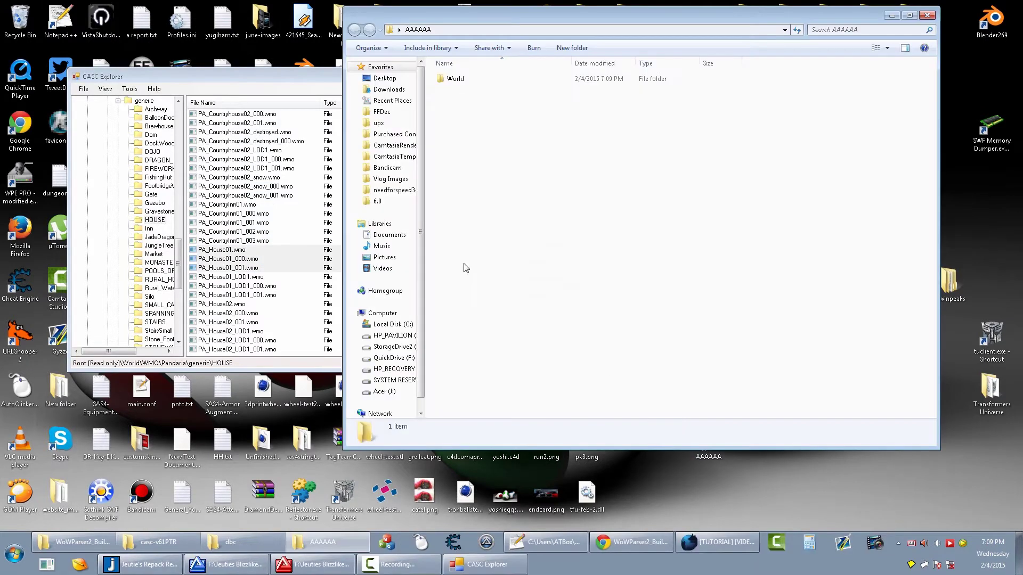
double_click(455, 79)
double_click(456, 79)
double_click(456, 79)
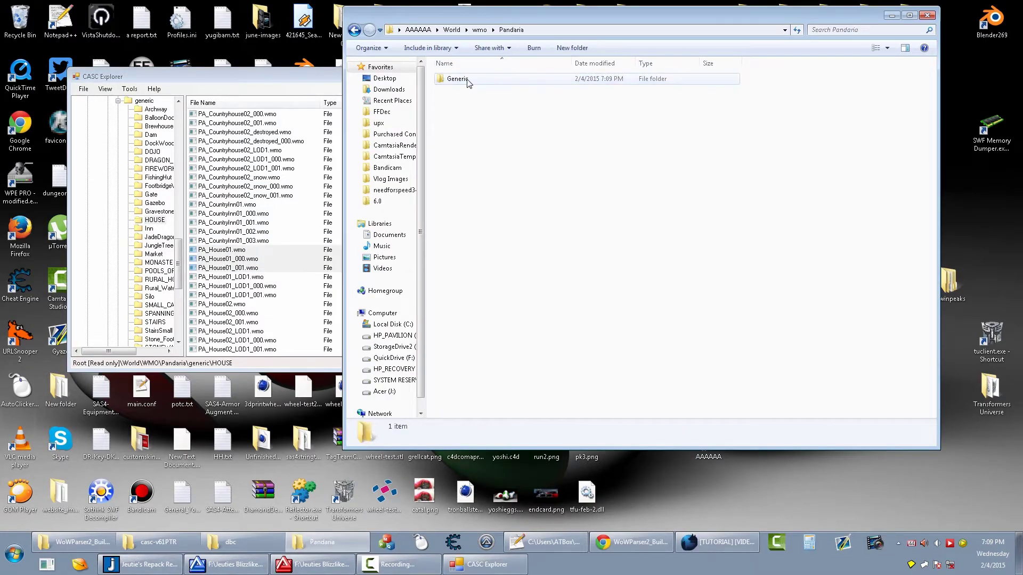
double_click(457, 79)
double_click(460, 79)
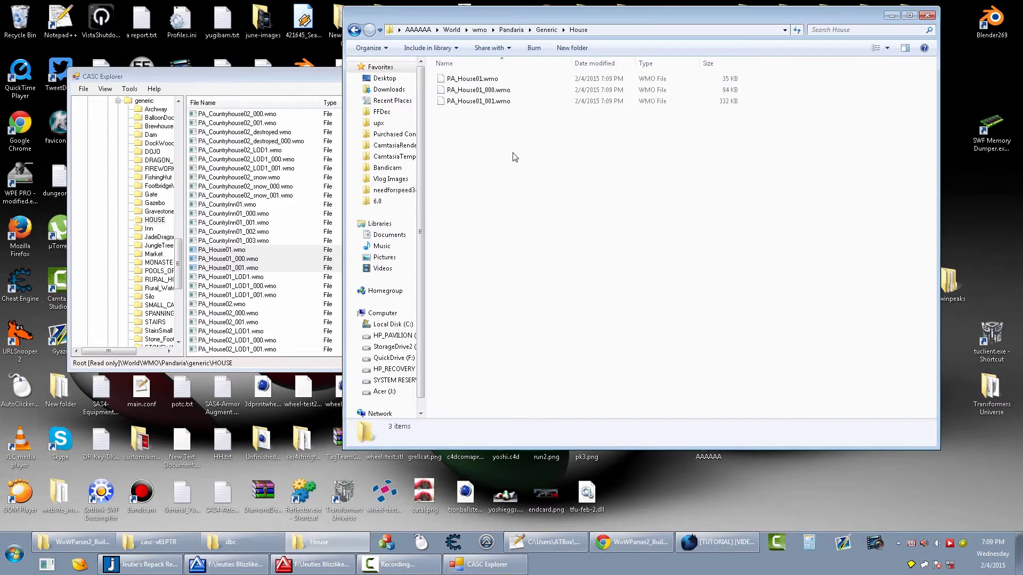
Step: Launch 010 Editor and open the extracted PA_House01.wmo file in it
click(80, 564)
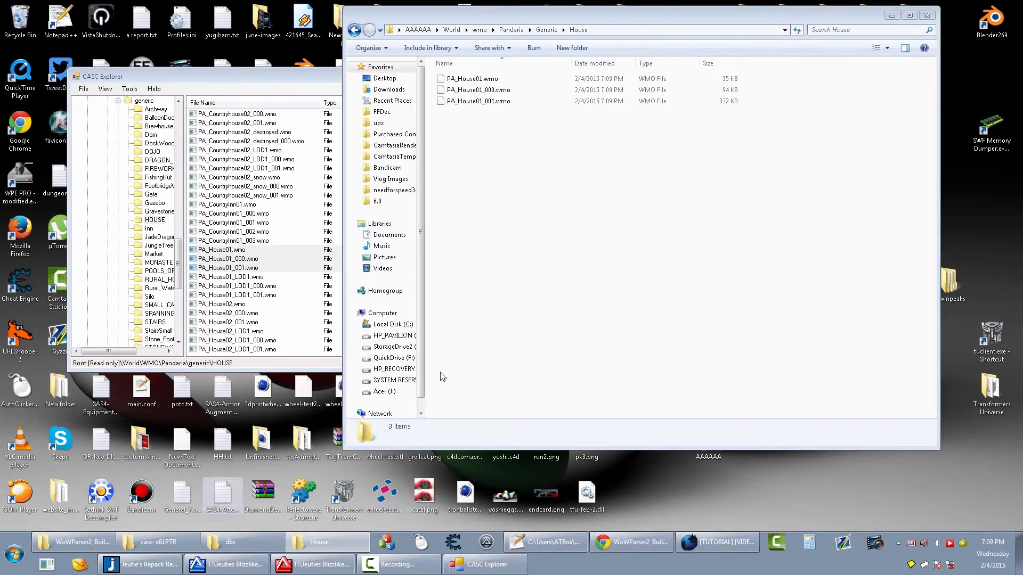
key(alt+Tab)
click(463, 78)
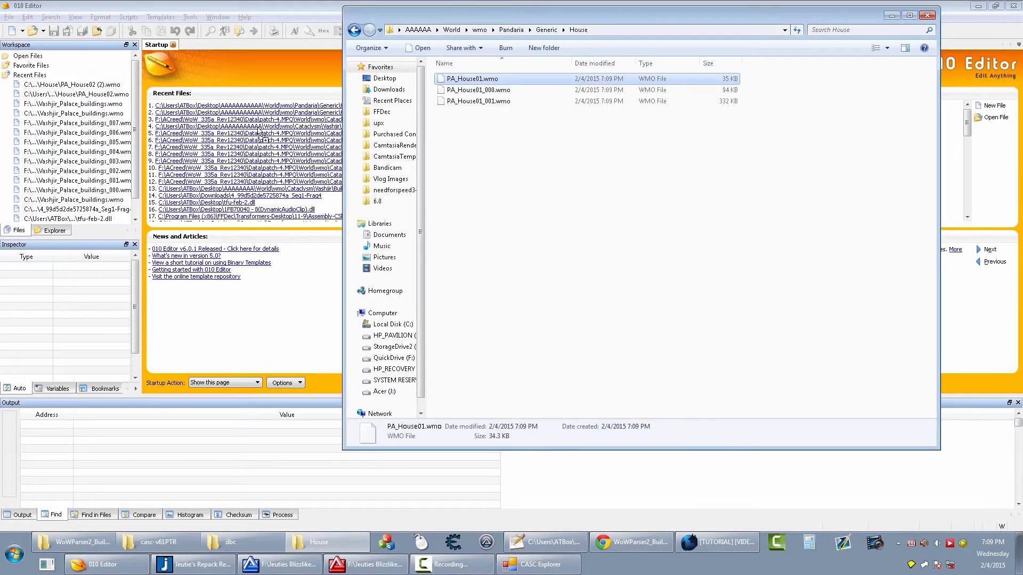
drag(463, 78, 219, 93)
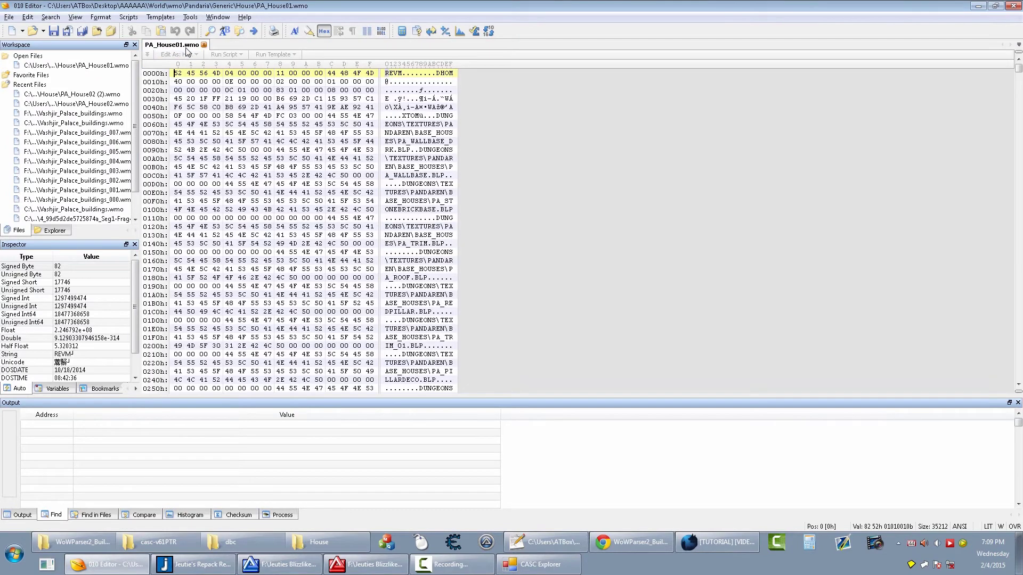
Step: Look at the available binary template files and the configured template list, leaving both unchanged
click(161, 17)
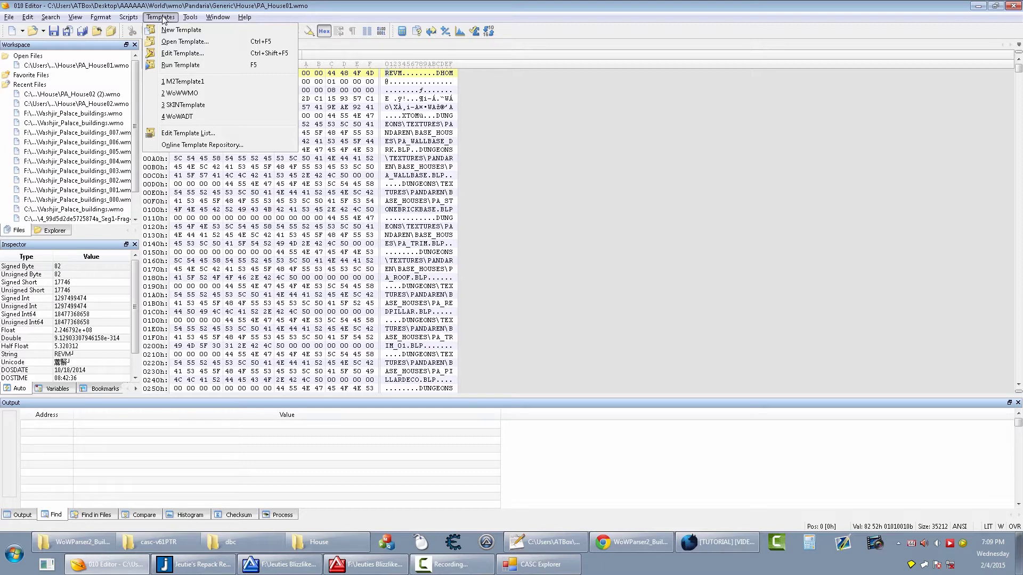
click(180, 41)
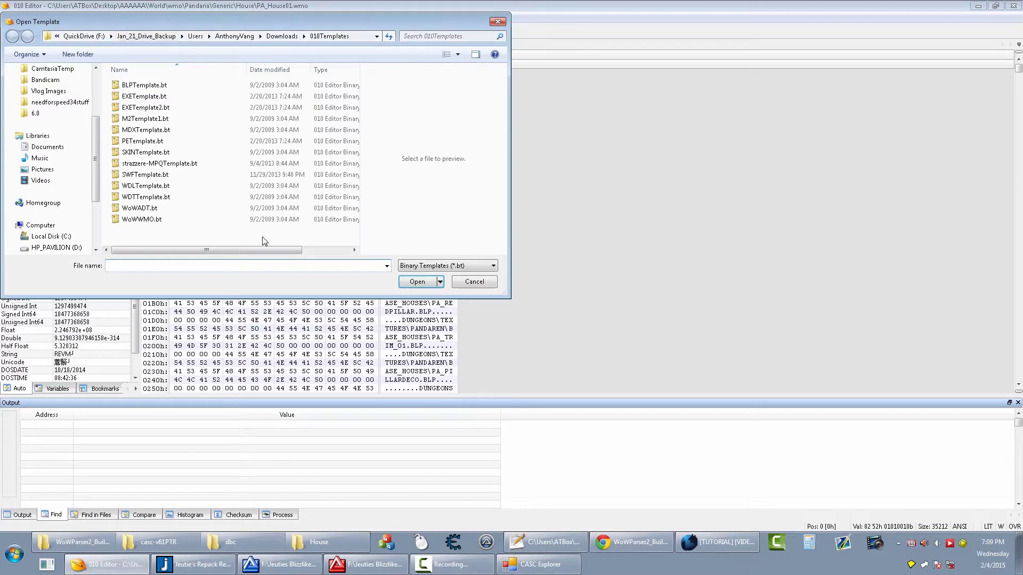
click(474, 281)
click(162, 18)
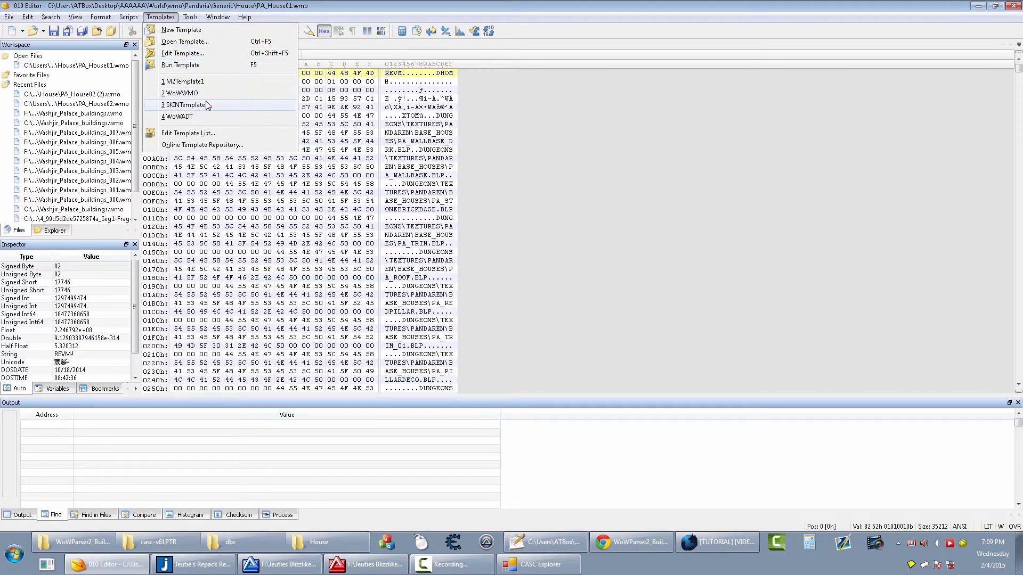
click(192, 134)
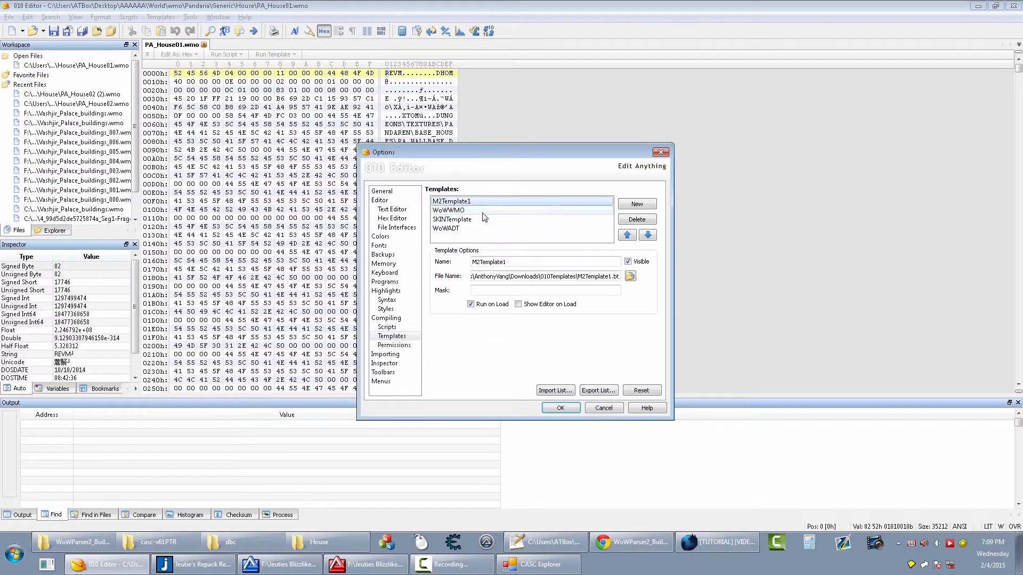
click(661, 152)
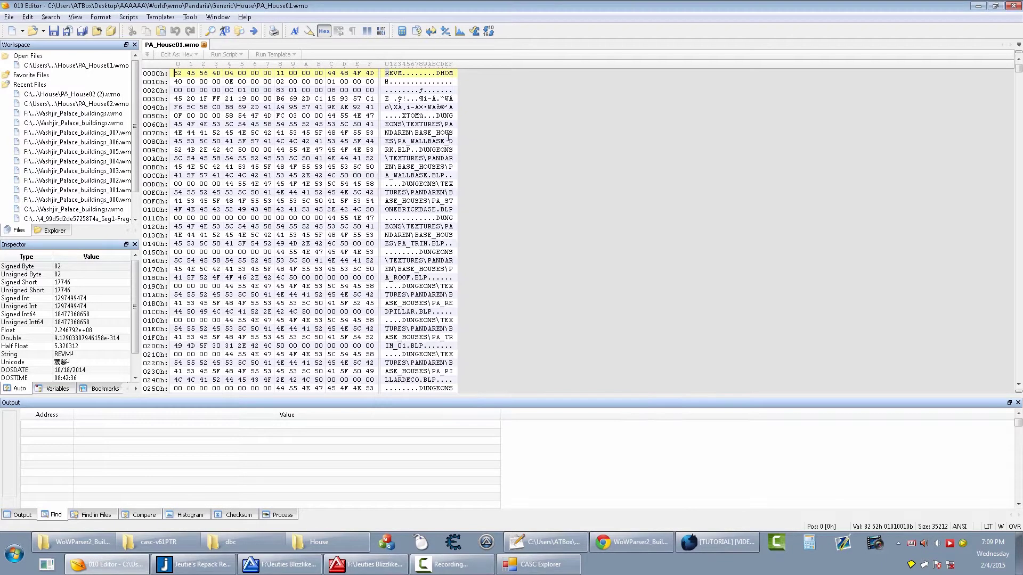
Step: Run the WoWWMO template on PA_House01.wmo and expand the wmo_file structure in the results
click(161, 16)
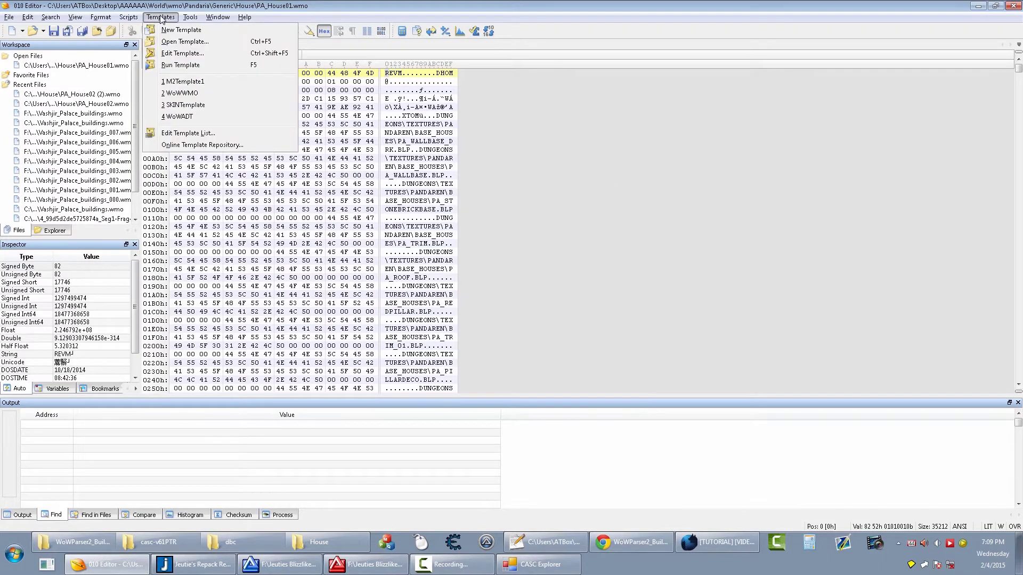
click(192, 99)
double_click(177, 208)
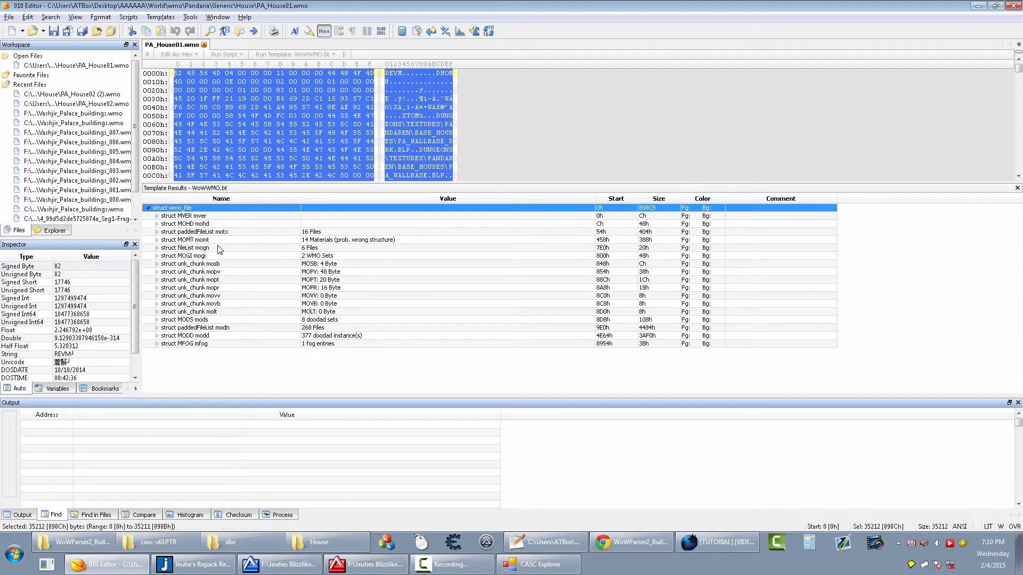
Step: Expand the motx padded file list and examine the texture paths referenced by the house model
click(274, 233)
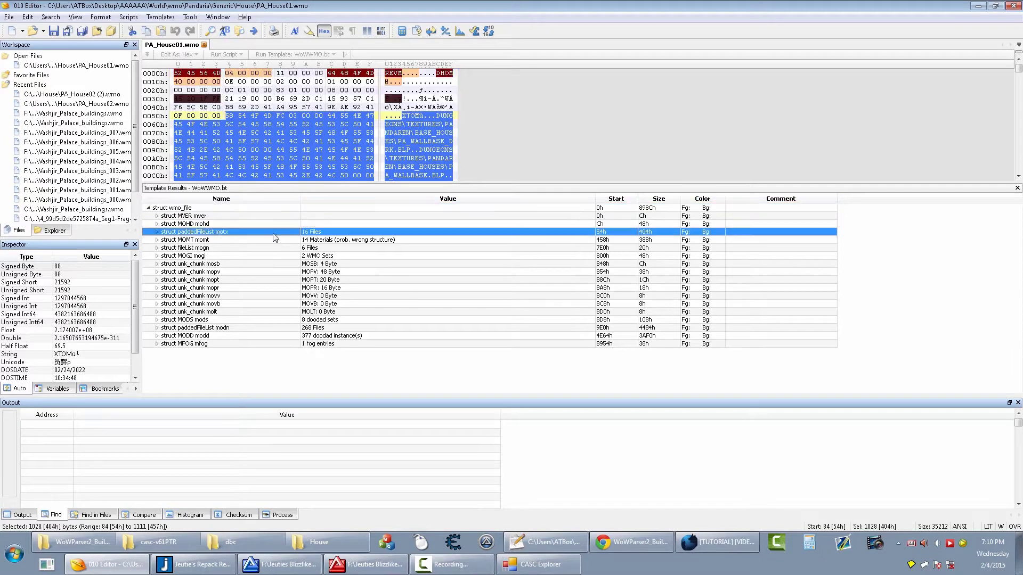
double_click(241, 236)
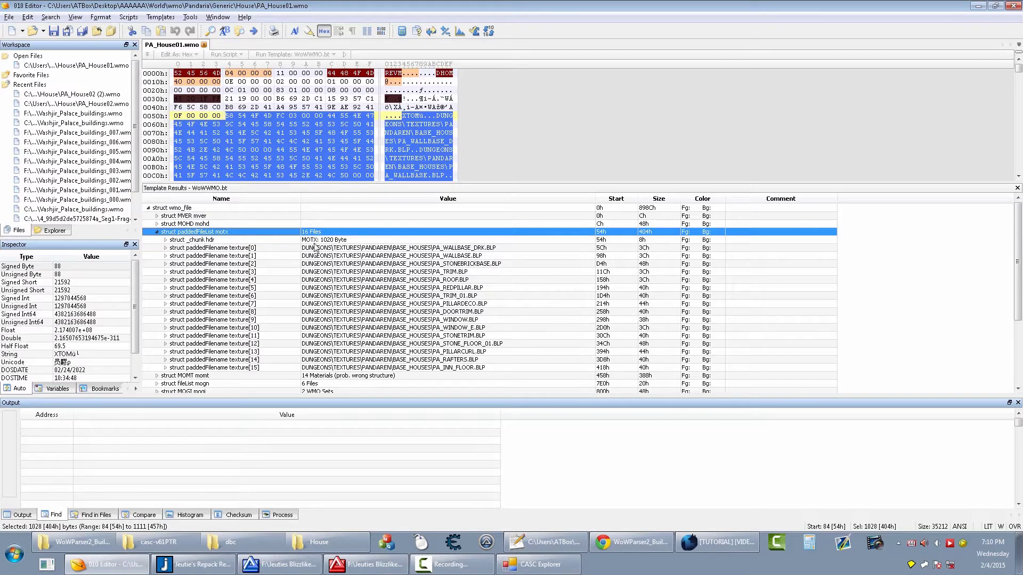
click(369, 249)
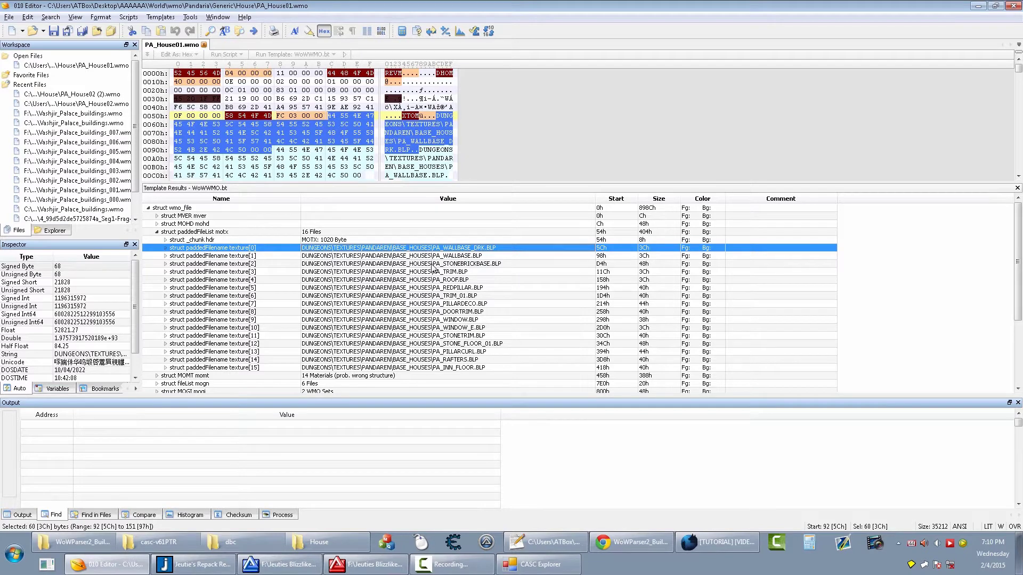
click(432, 303)
click(435, 344)
click(438, 264)
click(450, 256)
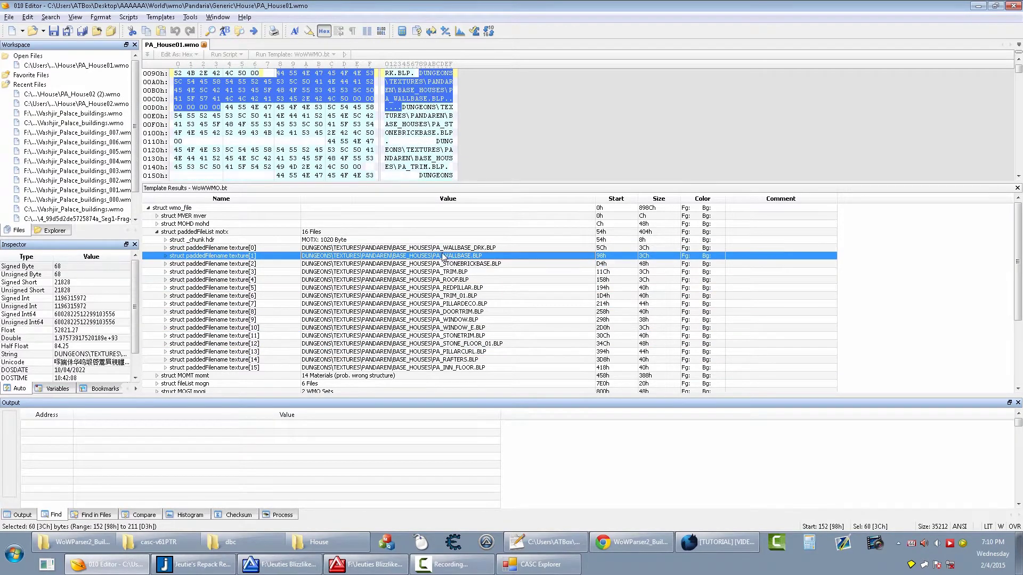
Step: Switch to CASC Explorer and expand the DUNGEONS folder and its TEXTURES subfolder, following the texture path listed in PA_House01.wmo
click(453, 249)
key(alt+Tab)
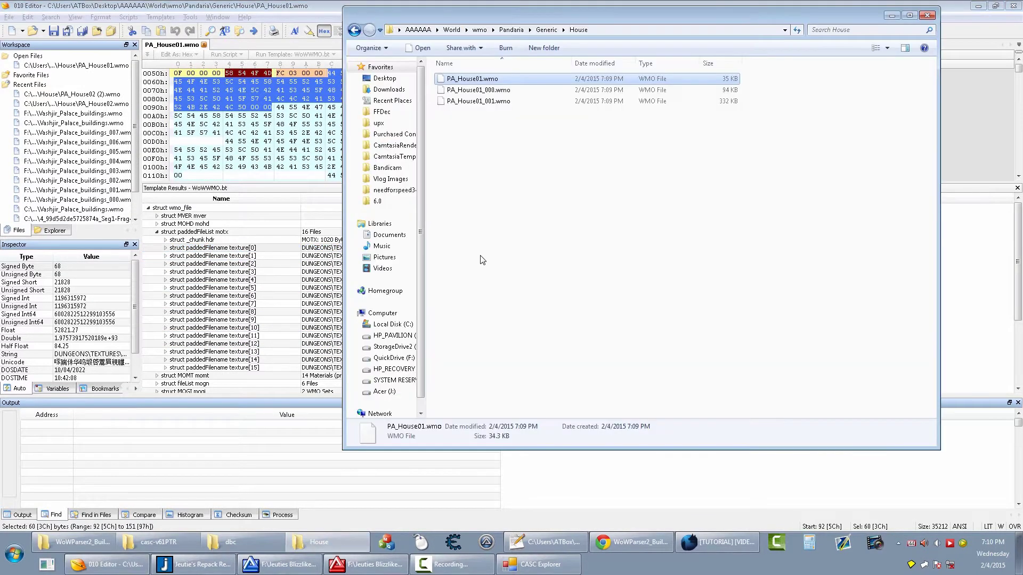
click(538, 564)
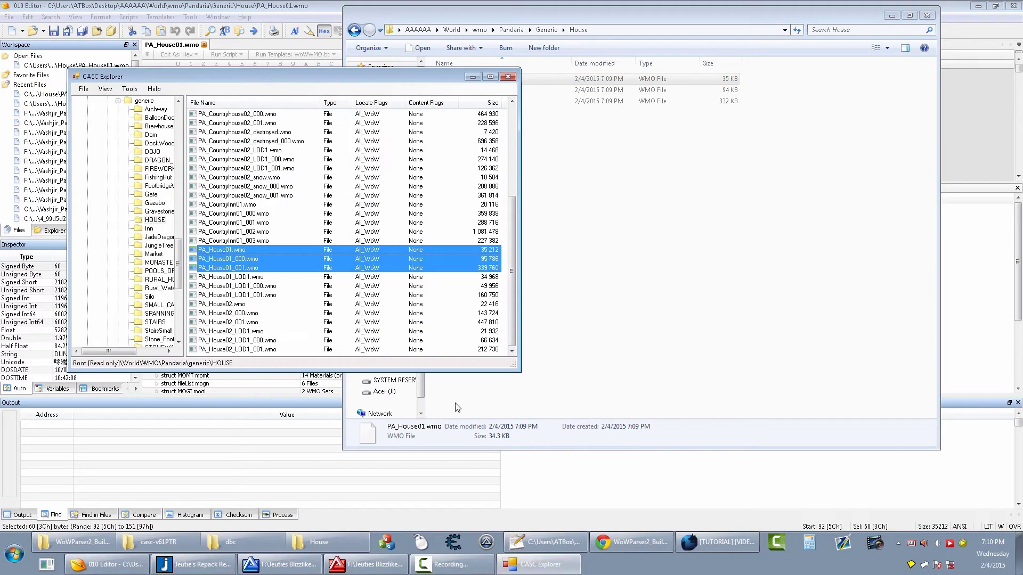
click(272, 4)
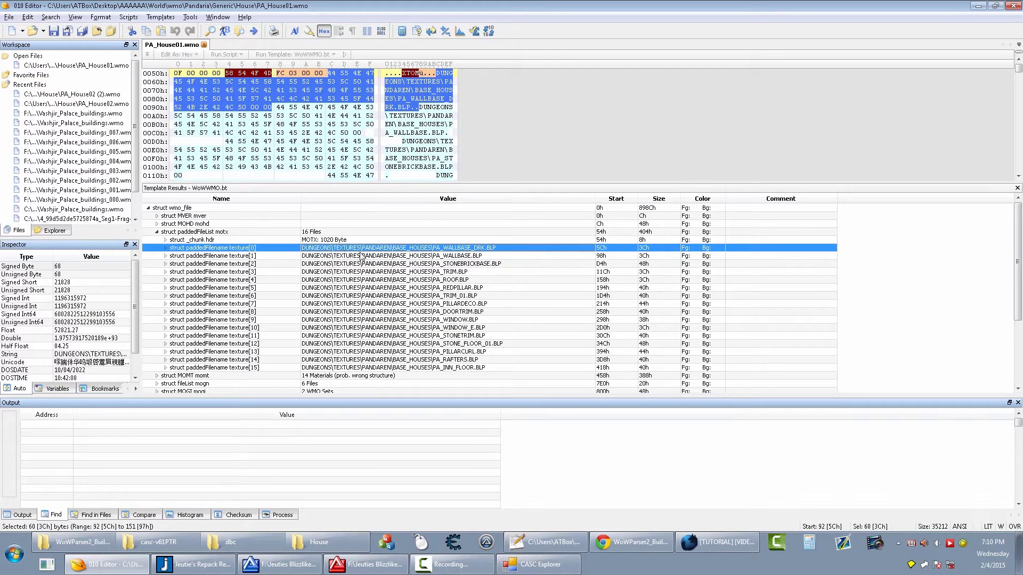
key(alt+Tab)
drag(178, 264, 178, 120)
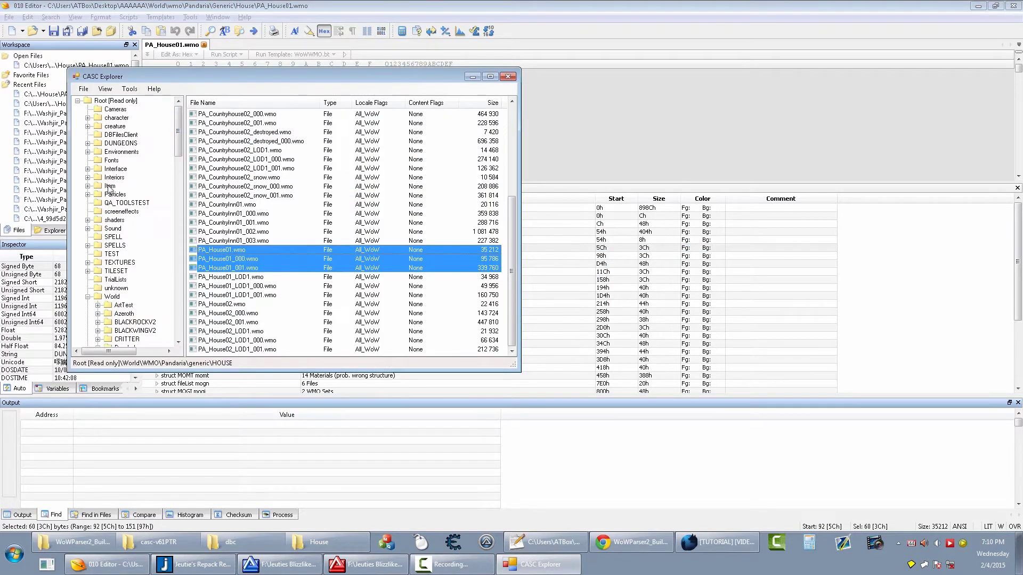
click(87, 144)
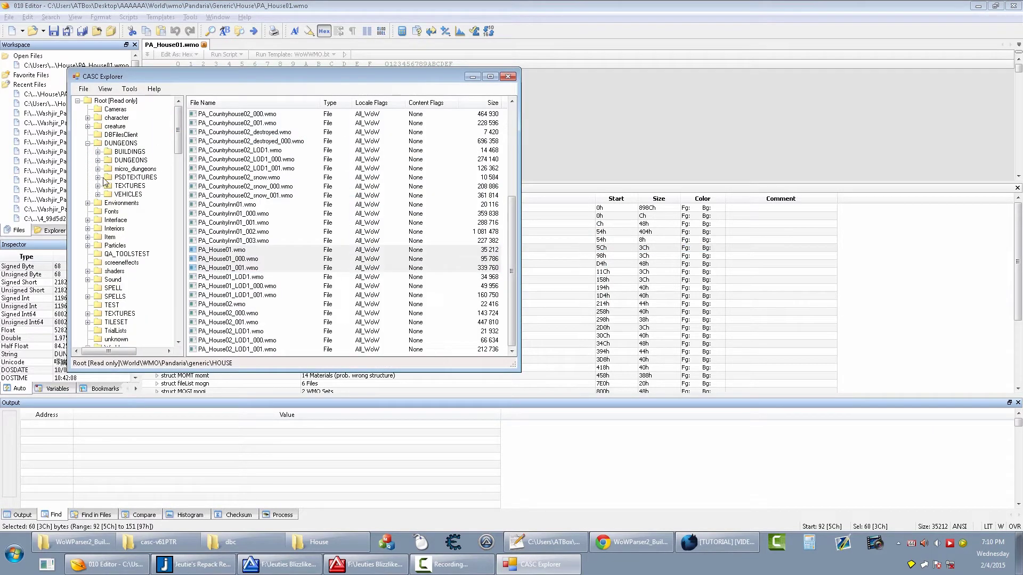
click(98, 195)
Step: Open the BASE_HOUSES texture folder inside DUNGEONS\TEXTURES\Pandaren, matching the path in the model's texture list
key(alt+Tab)
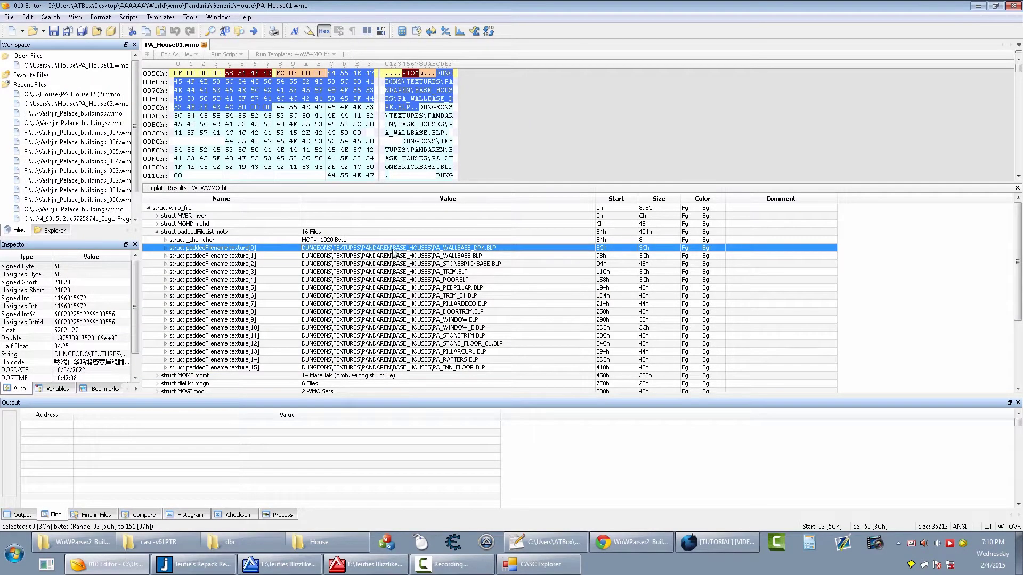
key(alt+Tab)
drag(179, 136, 173, 190)
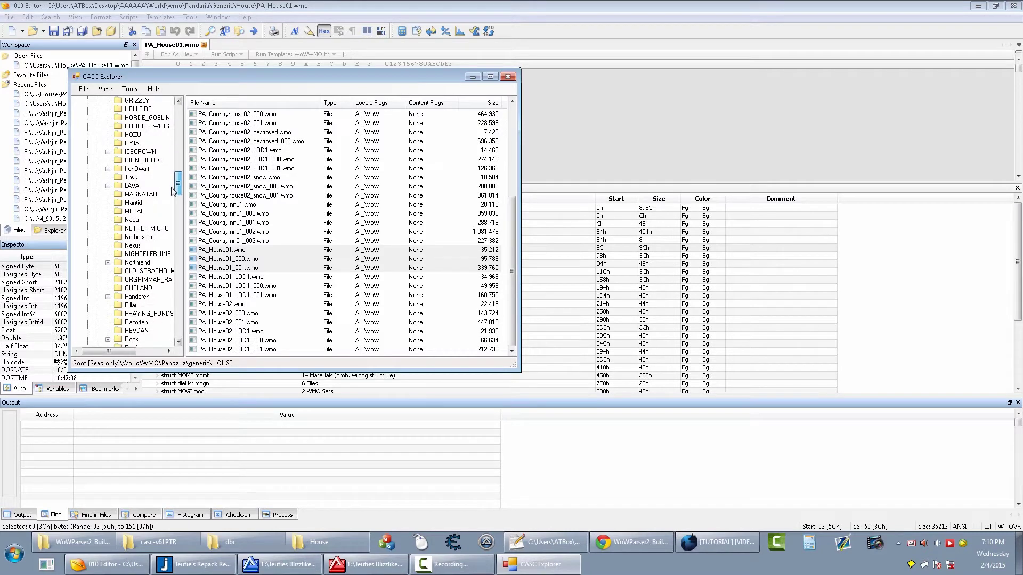
click(137, 297)
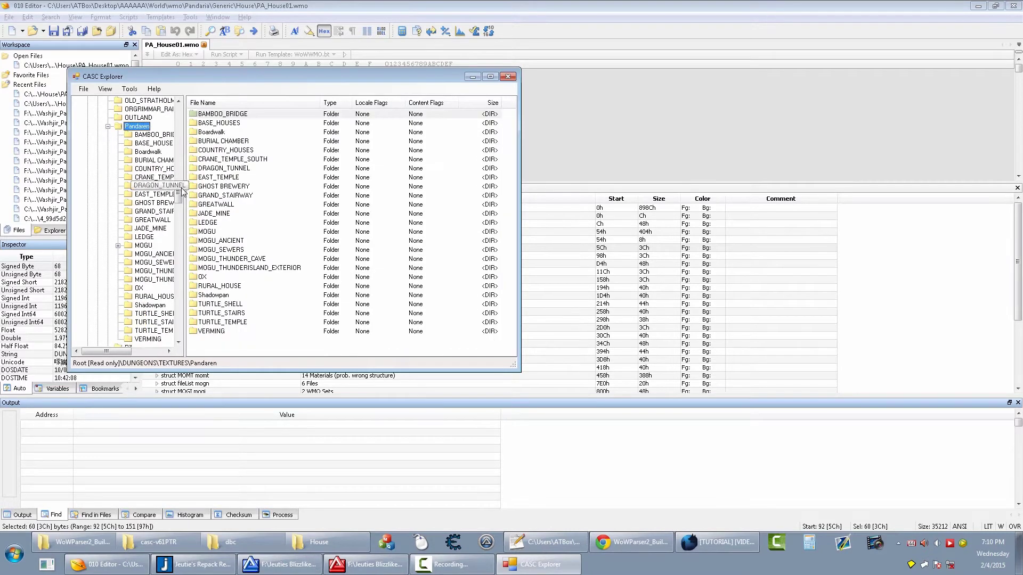
double_click(228, 126)
Step: Extract all BLP textures in the BASE_HOUSES folder to the AAAAAA folder on the desktop
click(576, 139)
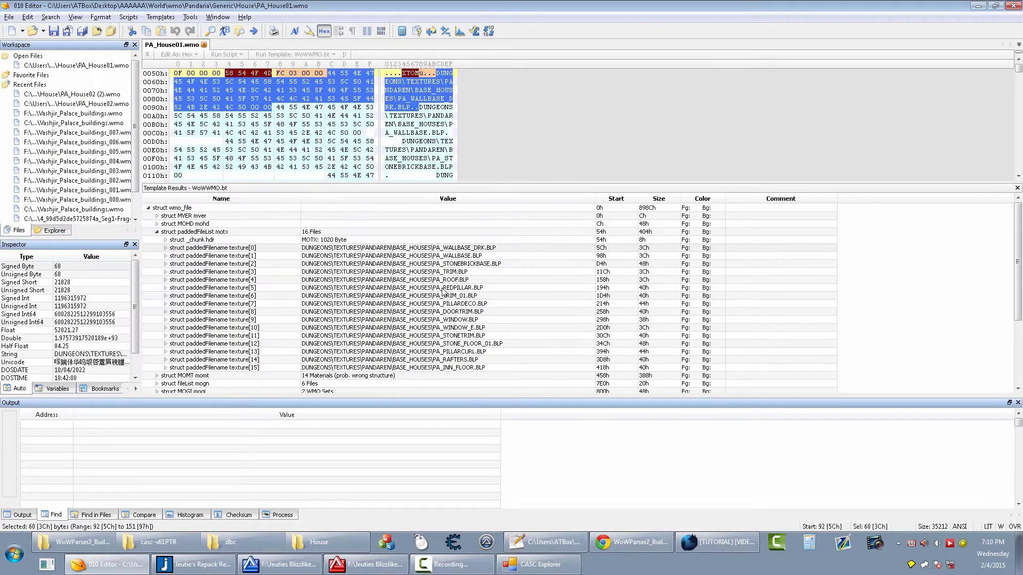
key(alt+Tab)
drag(504, 158, 509, 305)
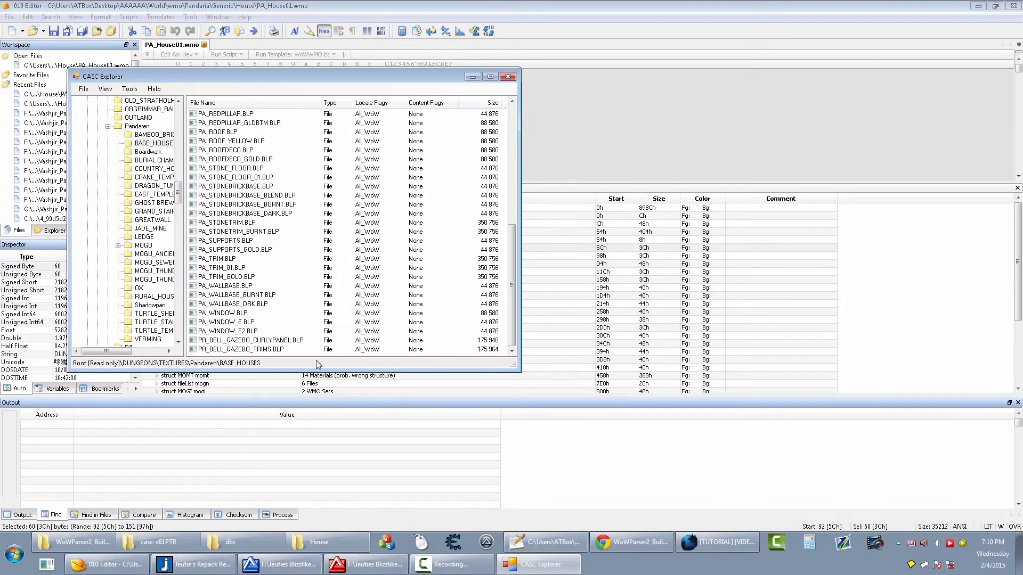
key(ctrl+a)
right_click(257, 349)
click(275, 355)
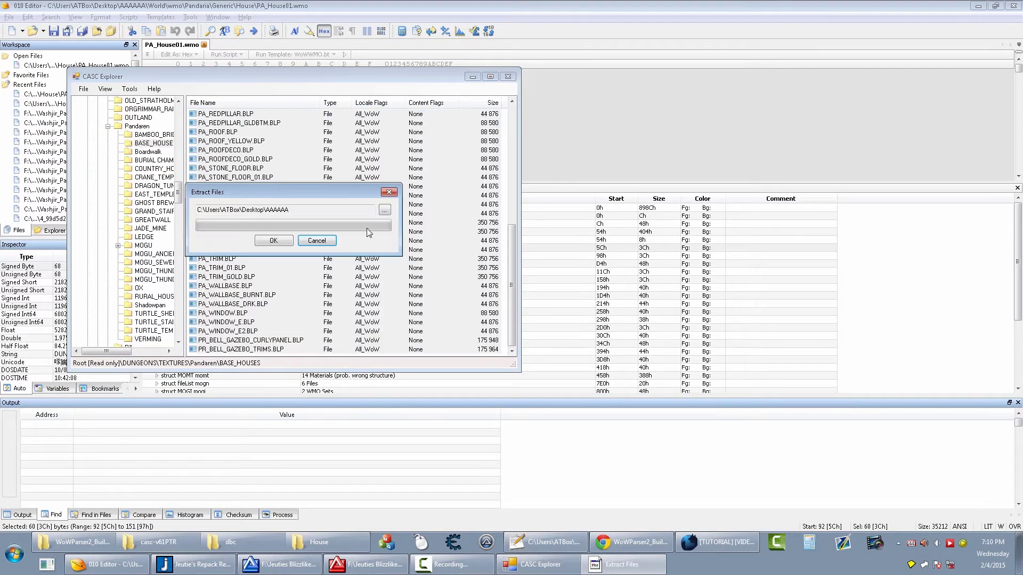
click(275, 240)
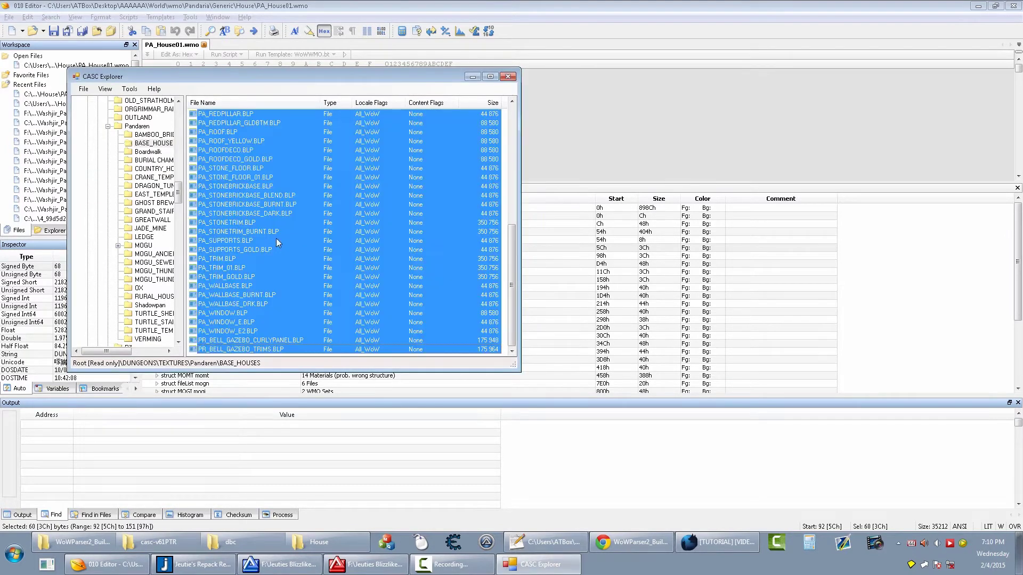
Step: Return to 010 Editor, collapse the motx texture list and expand the MOMT momt material structure
click(616, 159)
key(alt+Tab)
click(569, 179)
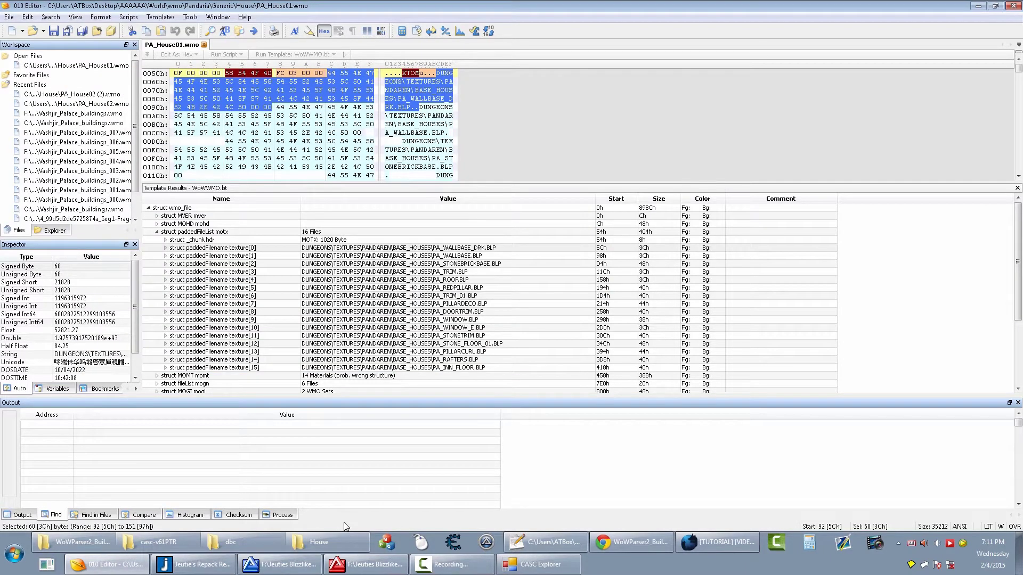
click(157, 232)
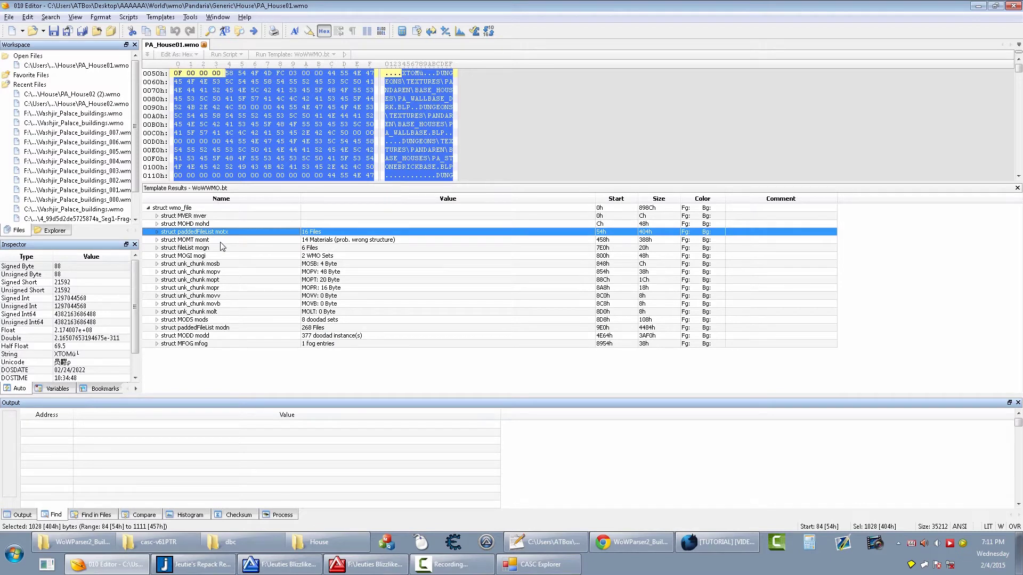
double_click(234, 240)
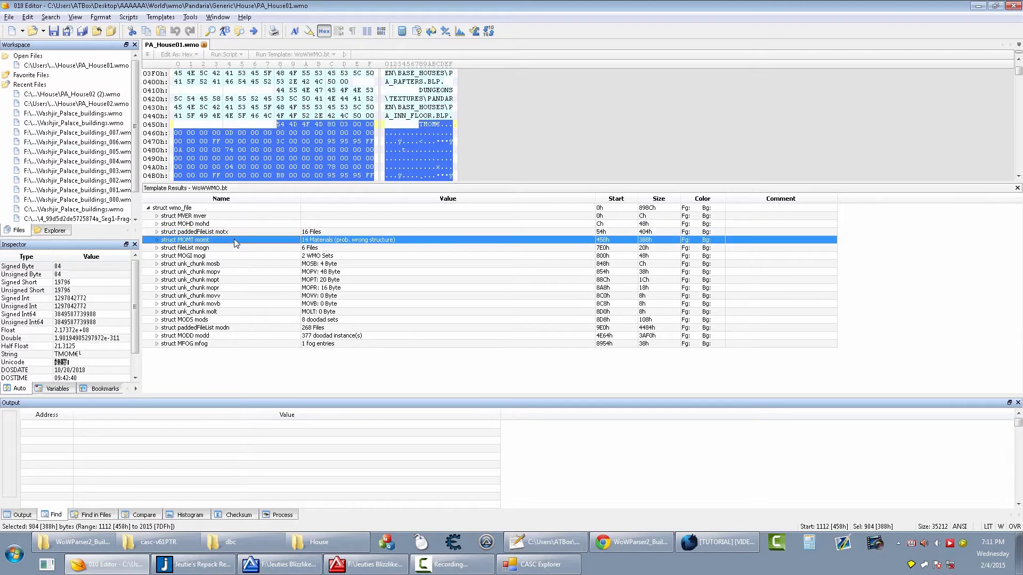
Step: Examine the flags of MOMT entries 0 to 13, looking for materials that carry the 0x8 flag
click(335, 256)
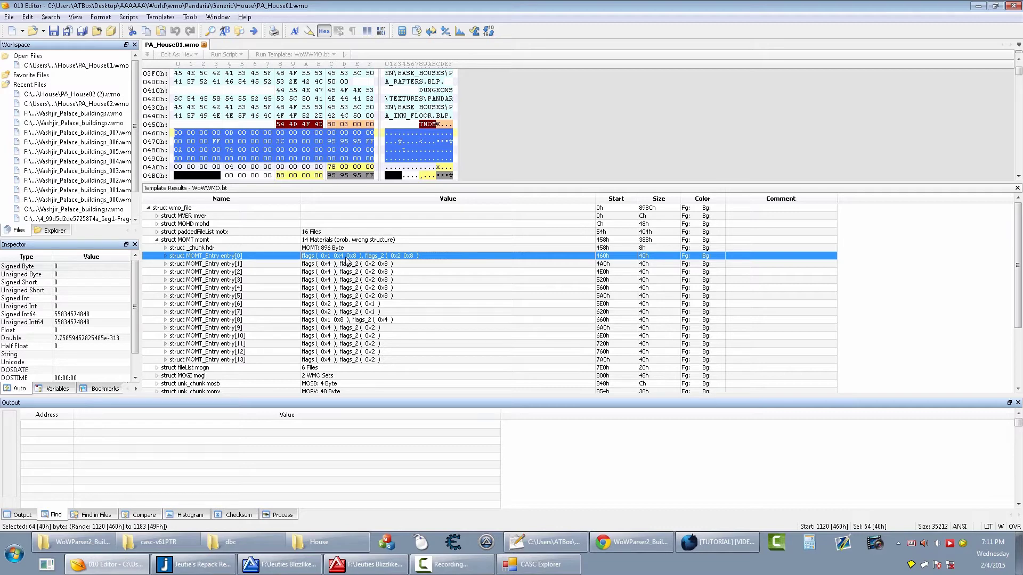
click(336, 265)
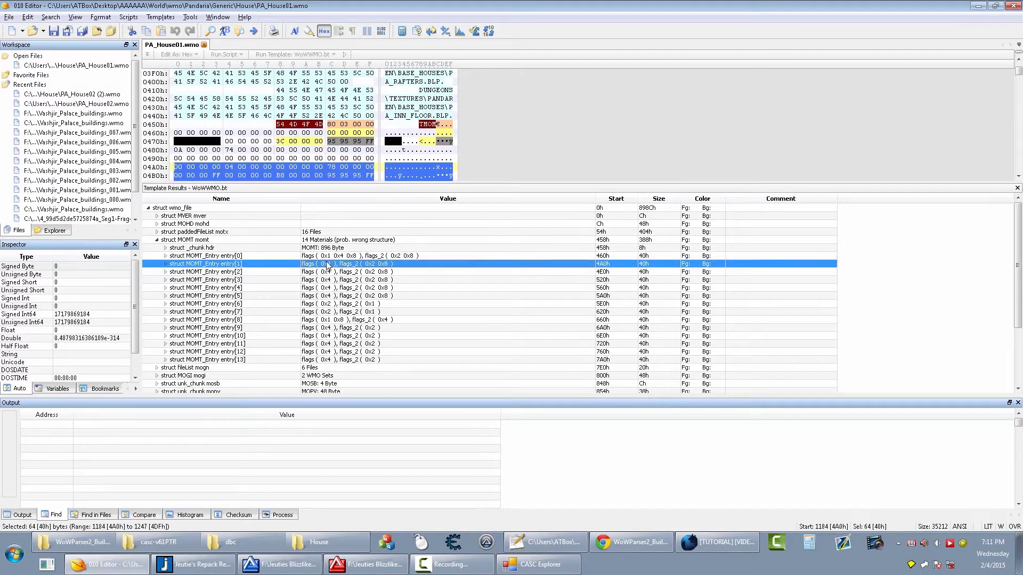
click(331, 279)
click(331, 288)
click(331, 296)
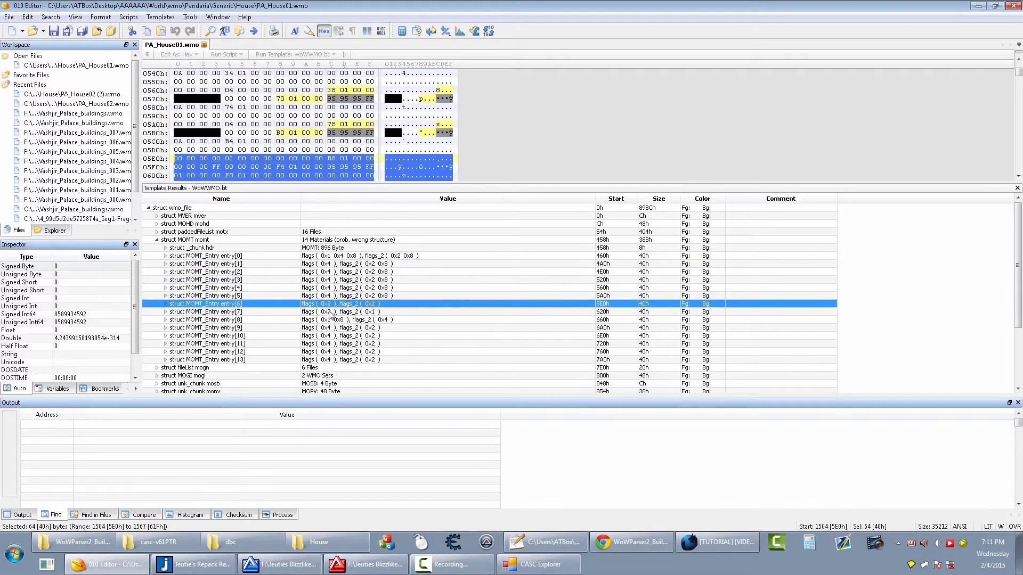
click(332, 311)
click(336, 327)
click(336, 344)
click(335, 360)
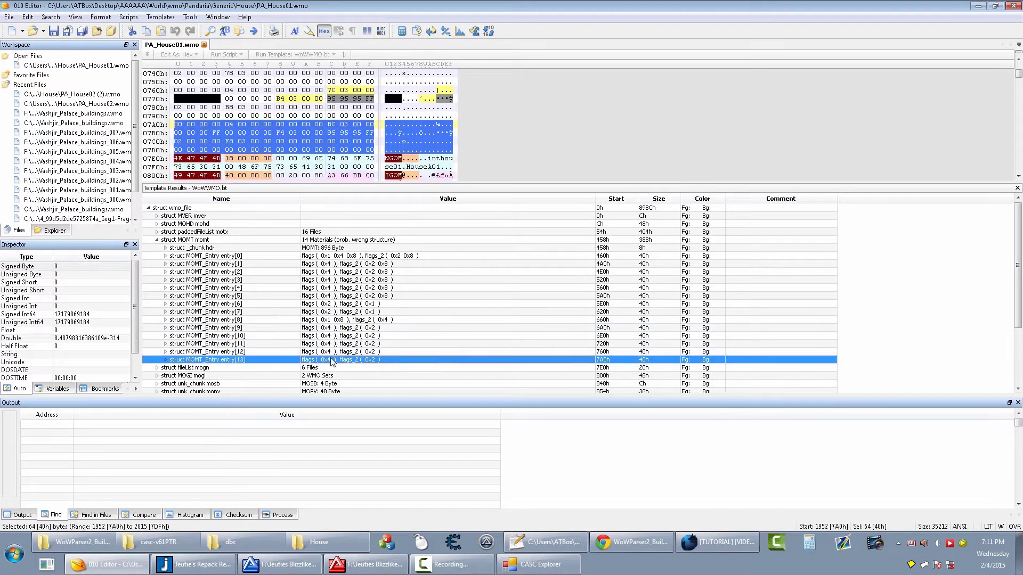
click(335, 320)
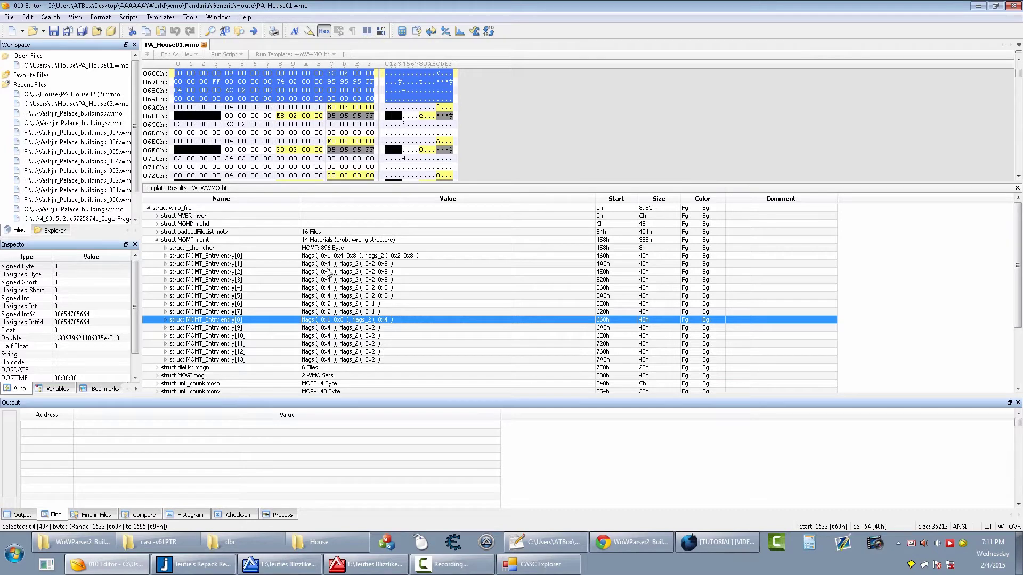
click(333, 257)
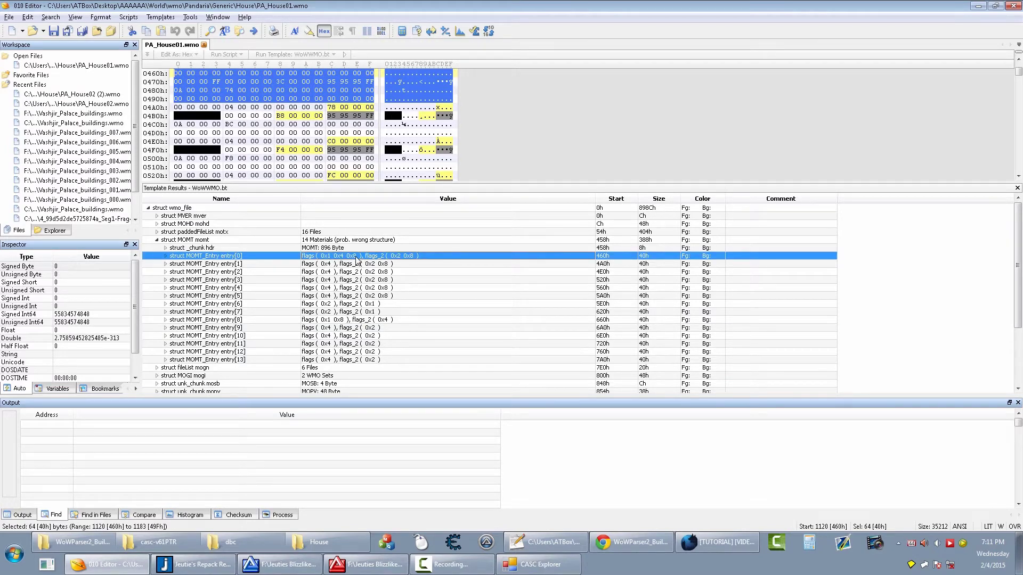
Step: Set the first byte of the flags field in MOMT entry[0] to 05 in the hex data, and collapse the entry
double_click(246, 254)
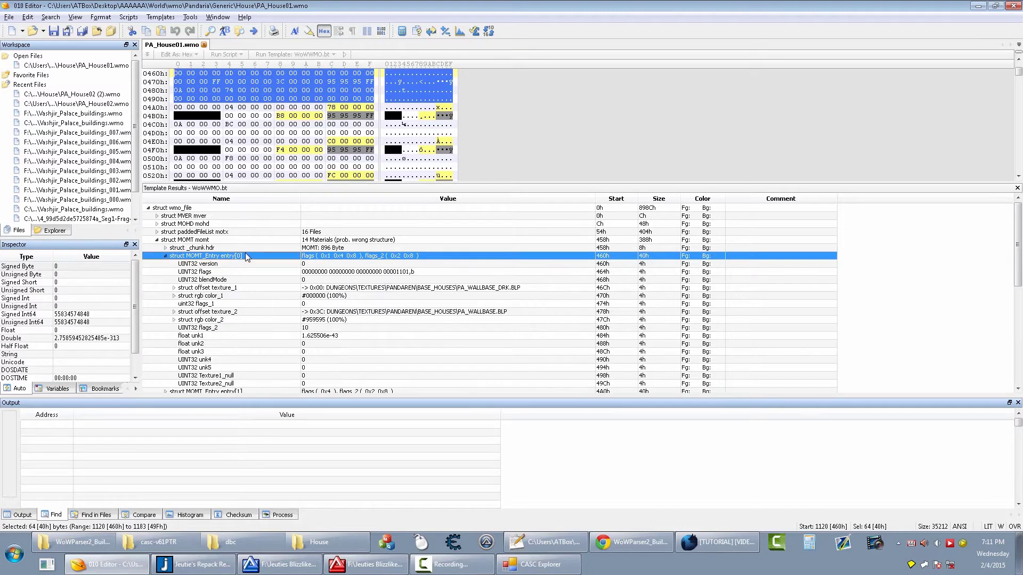
click(225, 272)
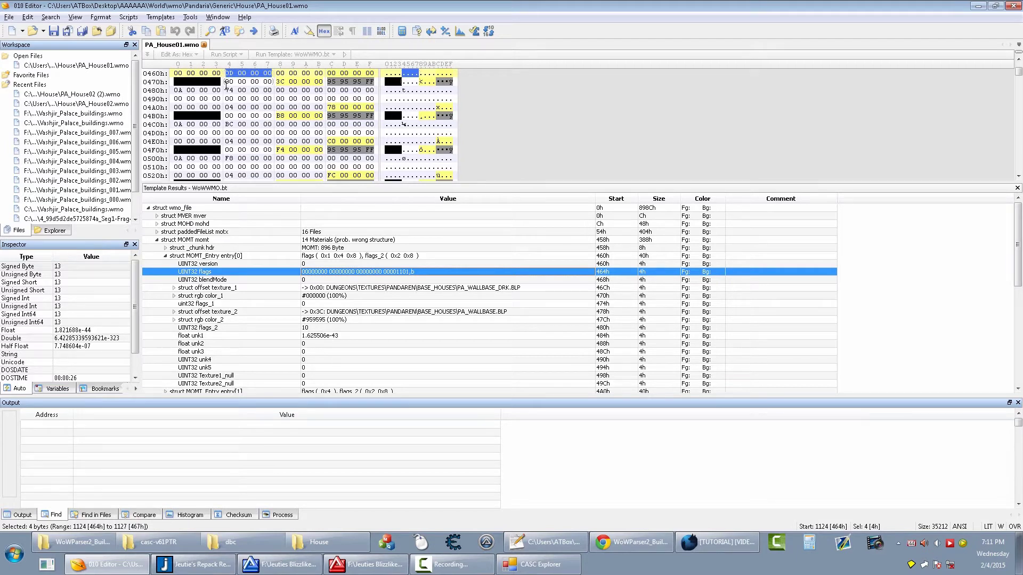
click(226, 74)
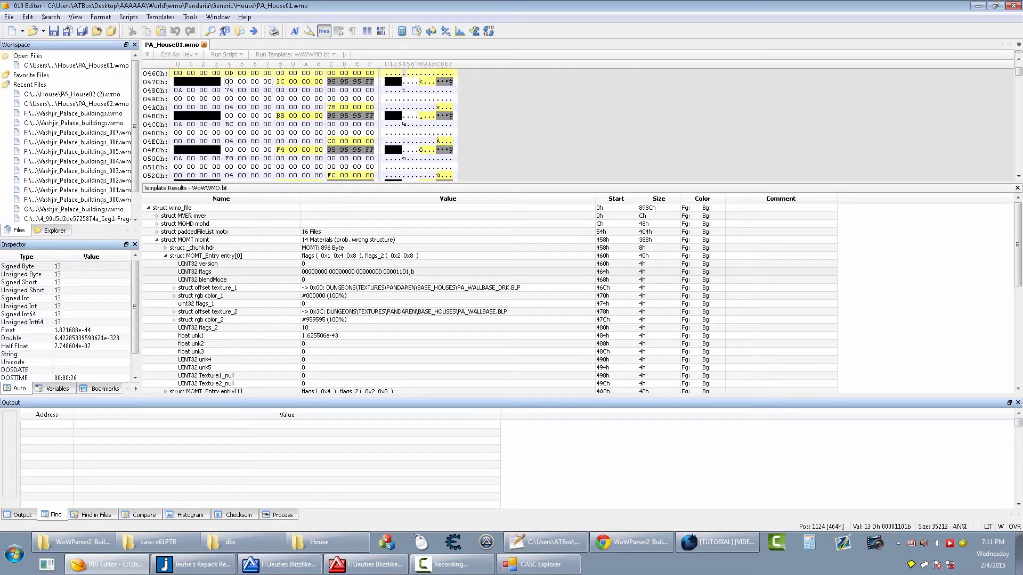
mouse_move(229, 81)
text(05)
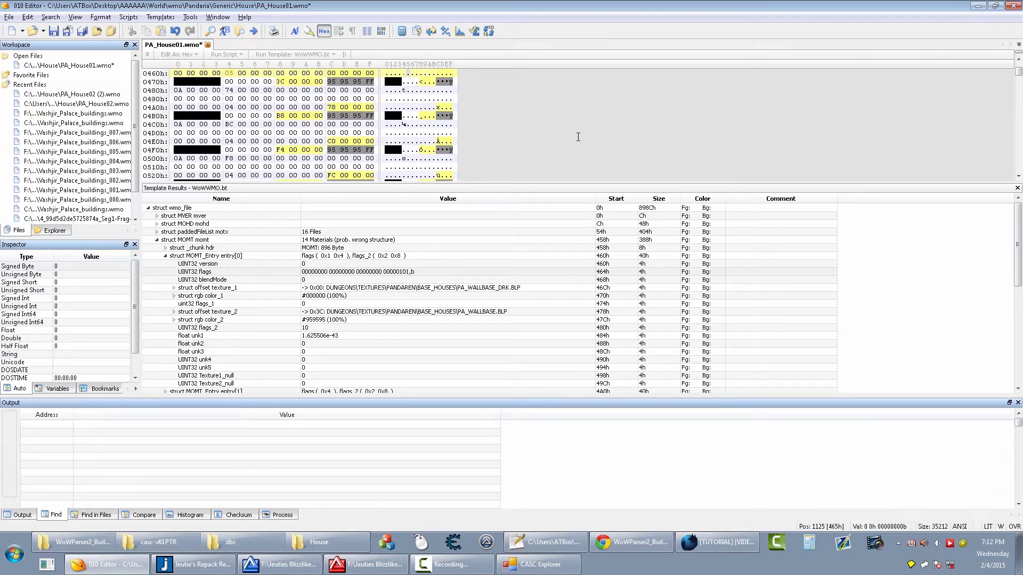
click(337, 257)
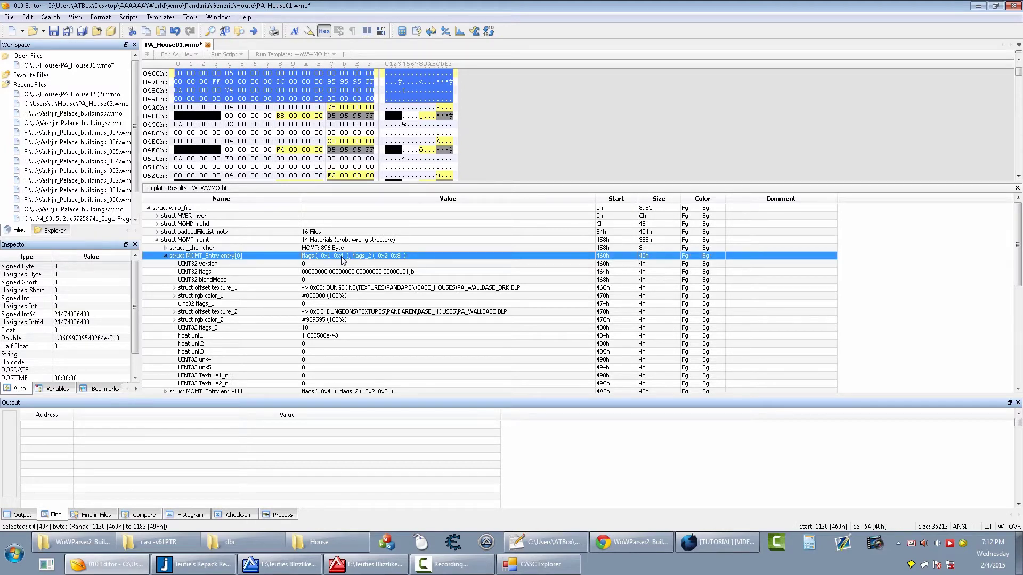
click(166, 257)
Step: Set the first byte of the flags field in MOMT entry[8] to 01 in the hex data, and collapse the entry
click(274, 320)
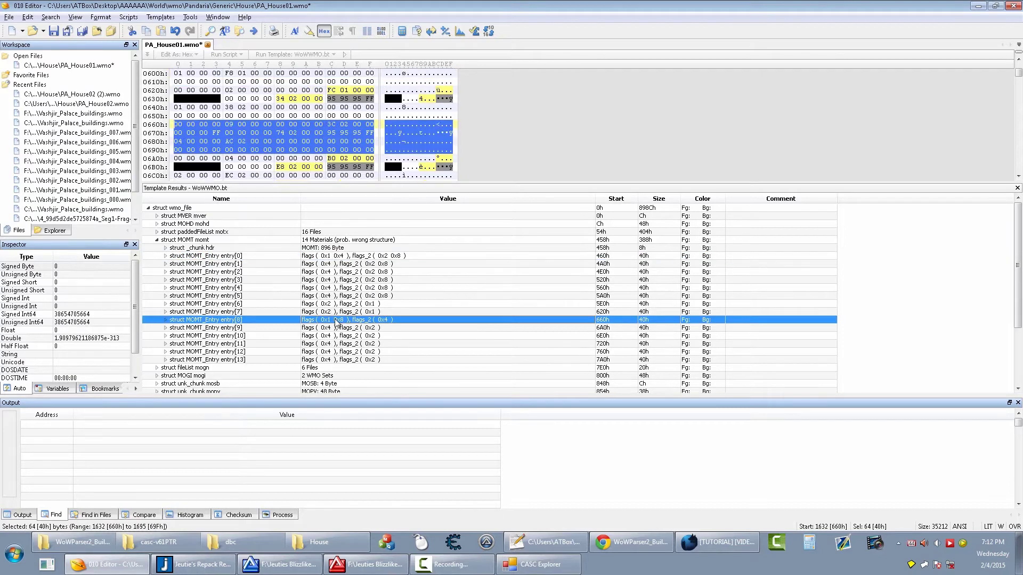
double_click(274, 321)
click(327, 272)
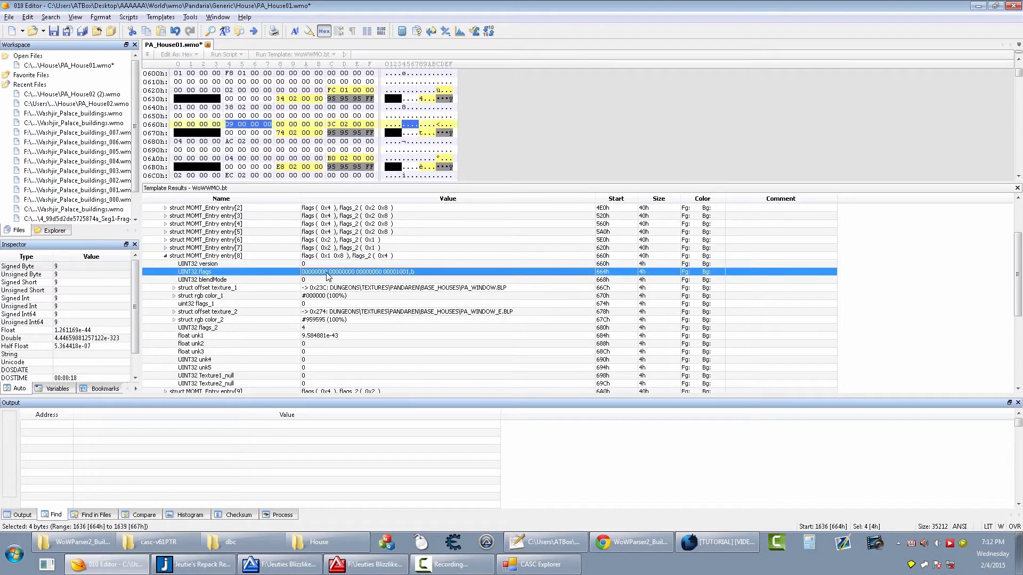
click(226, 124)
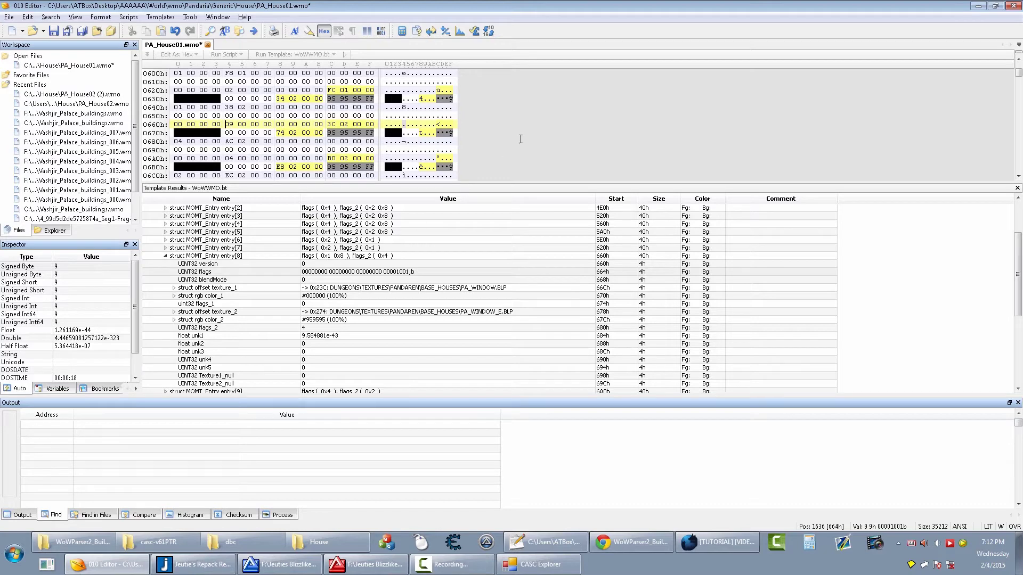
text(01)
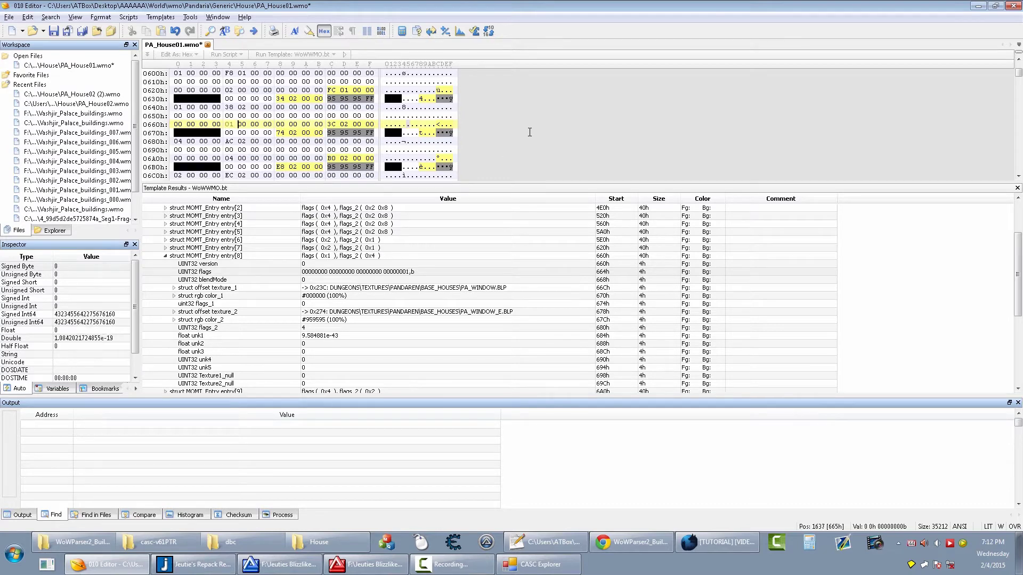
double_click(257, 255)
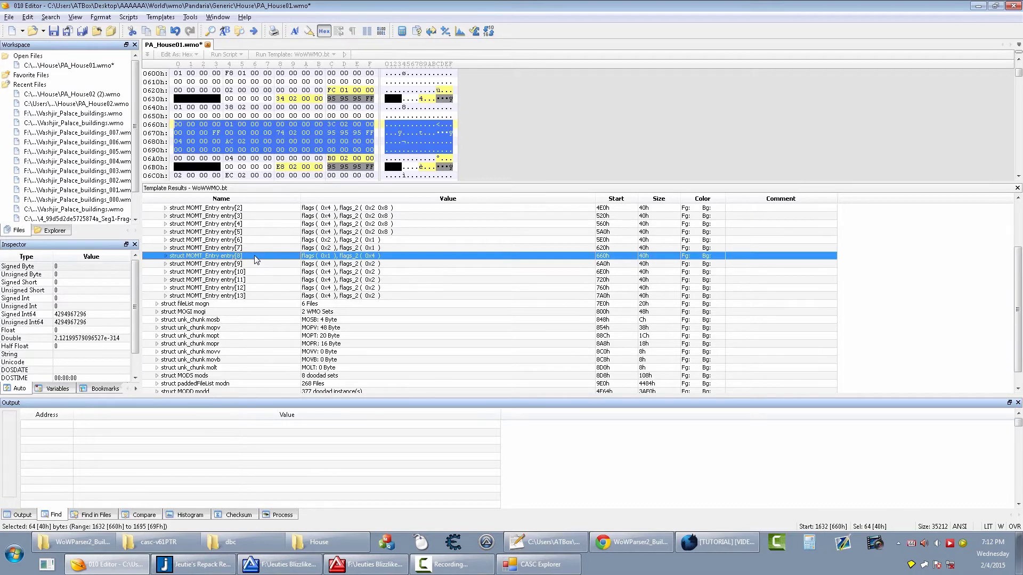
Step: Look through the remaining material entries and chunks of the wmo_file structure, checking down to MODD and back to its start
click(263, 241)
key(Down)
key(Down)
key(Down)
key(Down)
key(Down)
key(Down)
key(Down)
key(Down)
key(Down)
key(Down)
key(Down)
key(Down)
key(Down)
key(Down)
key(Down)
key(Down)
key(Down)
key(Down)
key(Down)
key(Down)
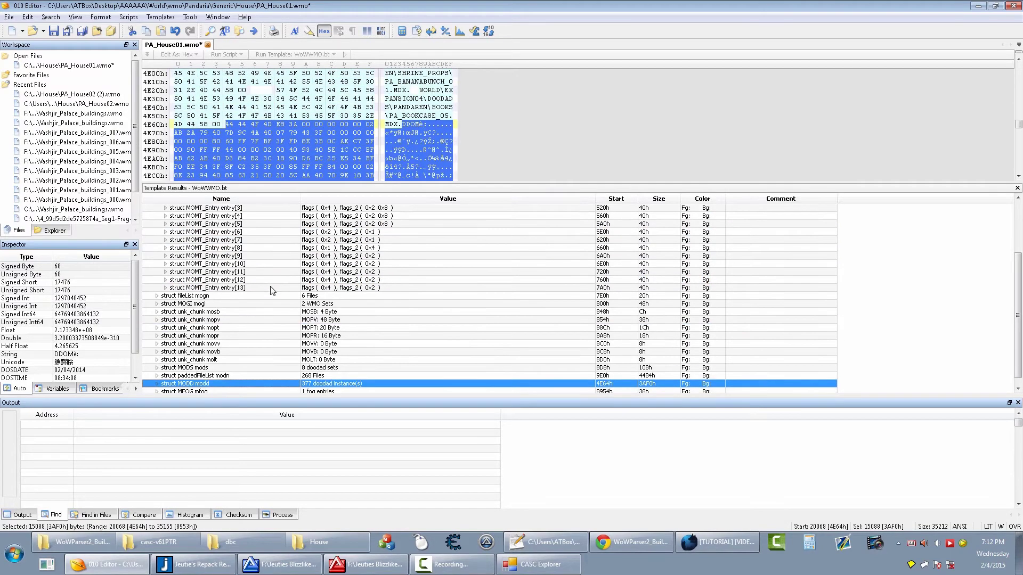
key(Up)
key(Up)
key(Up)
key(Up)
key(Up)
key(Up)
key(Up)
key(Up)
key(Up)
key(Up)
key(Up)
key(Up)
key(Up)
key(Up)
key(Up)
key(Up)
key(Up)
key(Up)
key(Up)
key(Up)
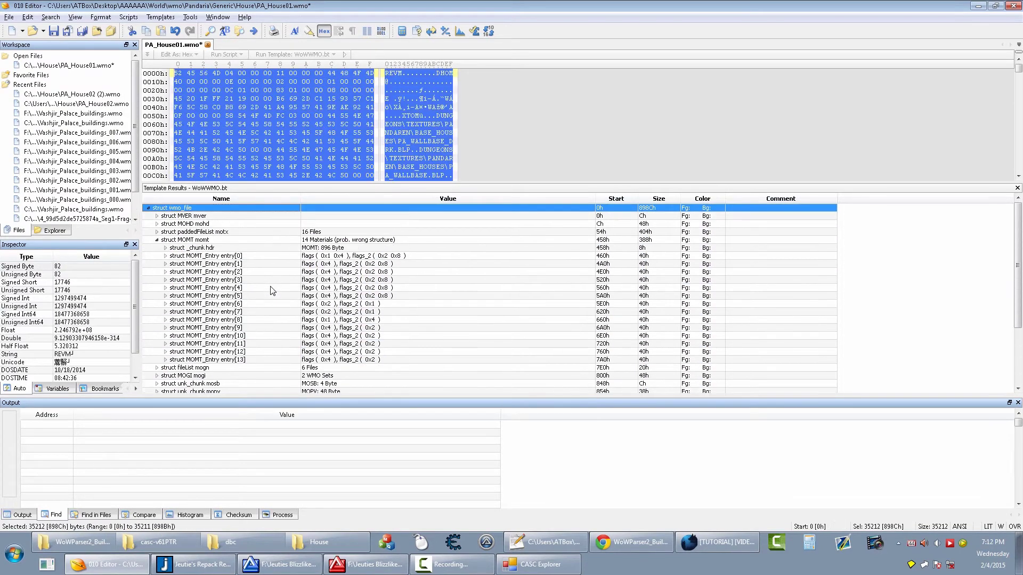
Step: Save the edited PA_House01.wmo file
click(271, 288)
key(ctrl+s)
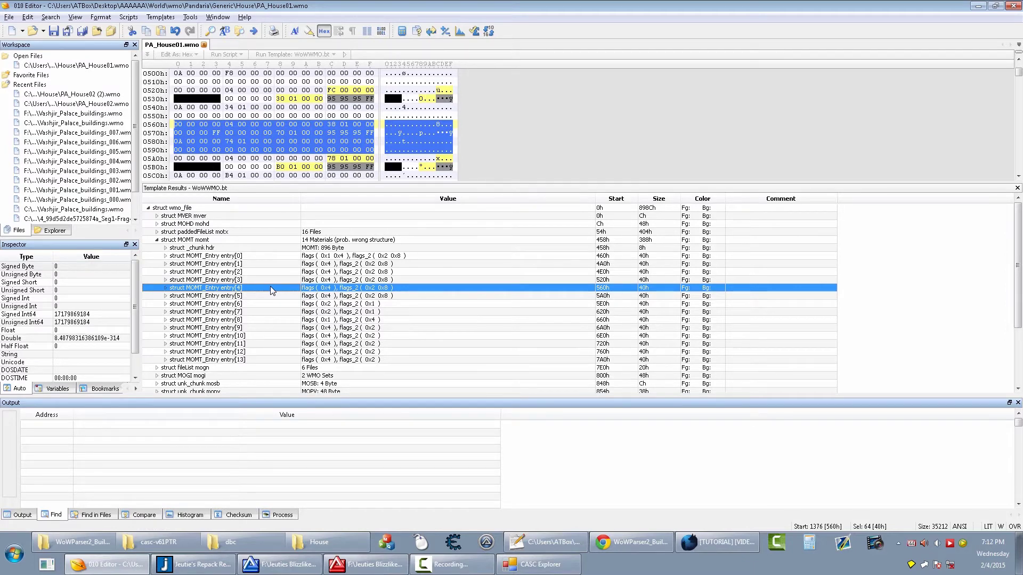
key(alt+Tab)
key(alt+Tab)
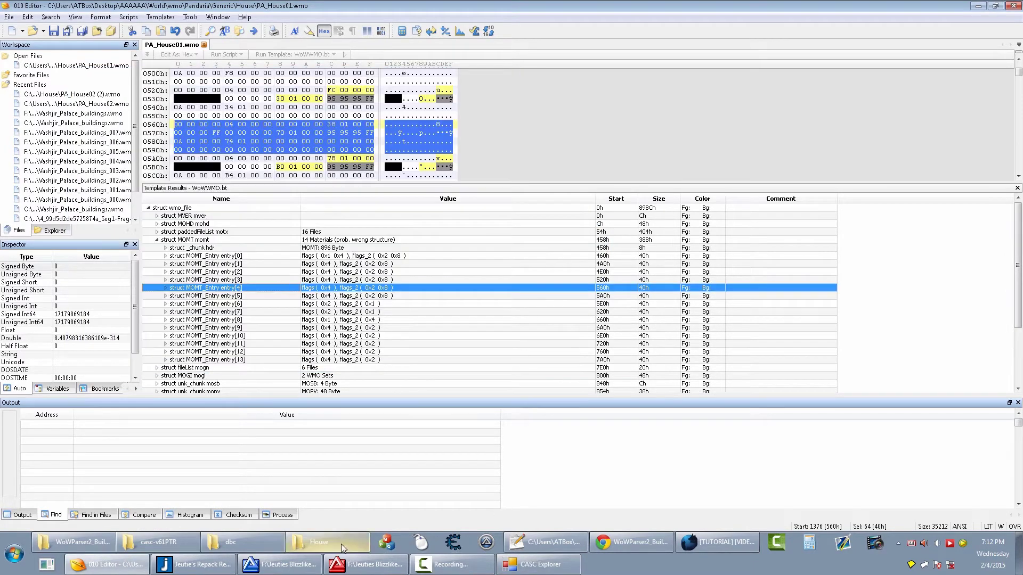
Step: Open PA_House01_000.wmo and PA_House01_001.wmo from the House folder in 010 Editor, and show the _000 file
click(320, 541)
drag(563, 159, 227, 96)
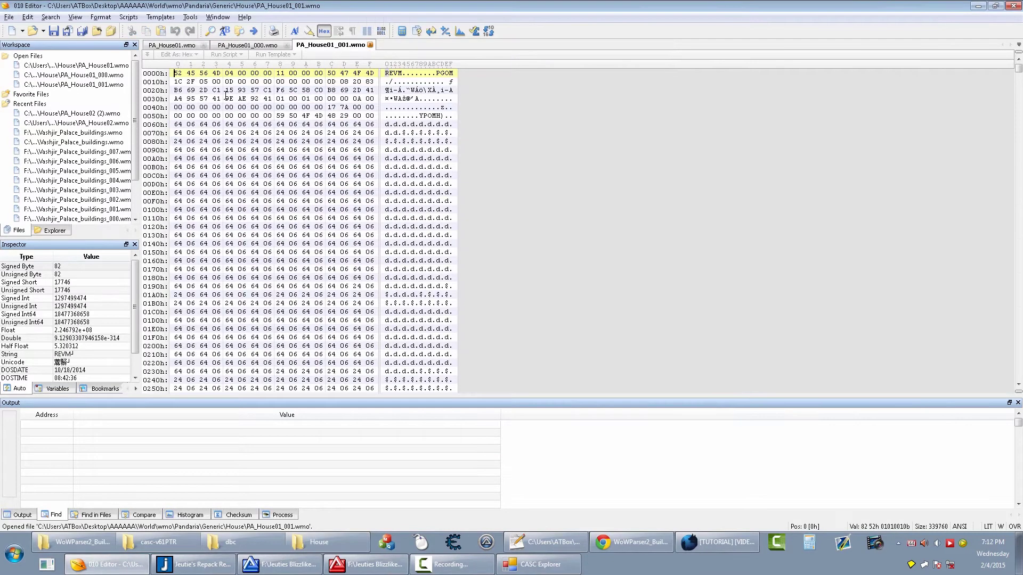
click(246, 47)
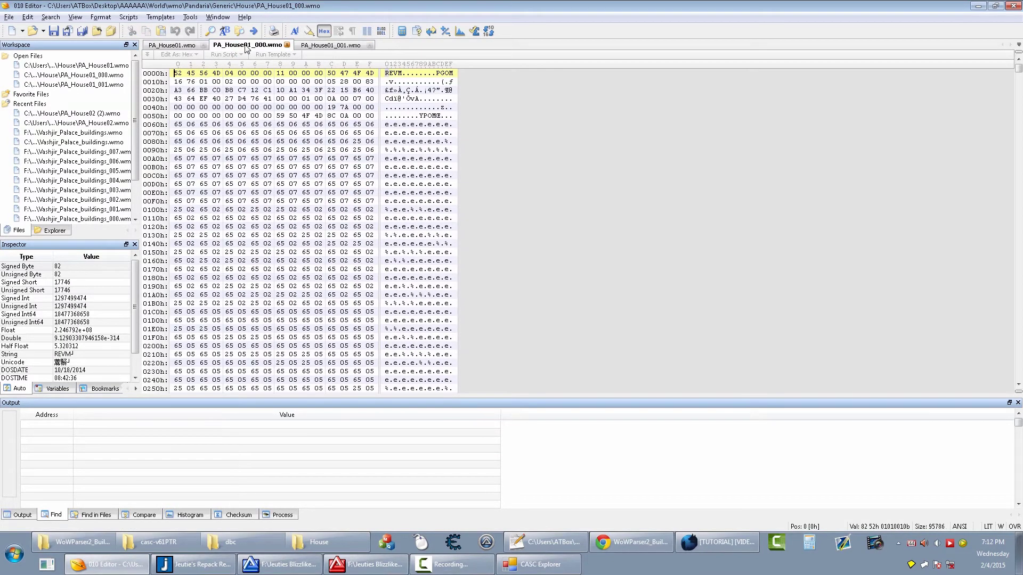
Step: Search PA_House01_000.wmo for the ASCII text SBOM
key(ctrl+f)
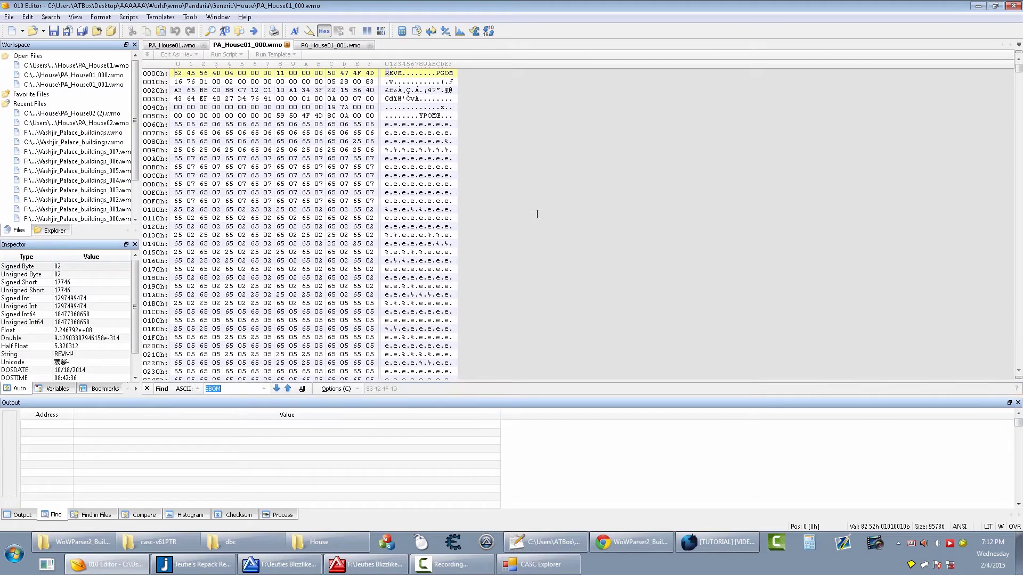
click(185, 389)
click(233, 378)
click(233, 388)
click(329, 390)
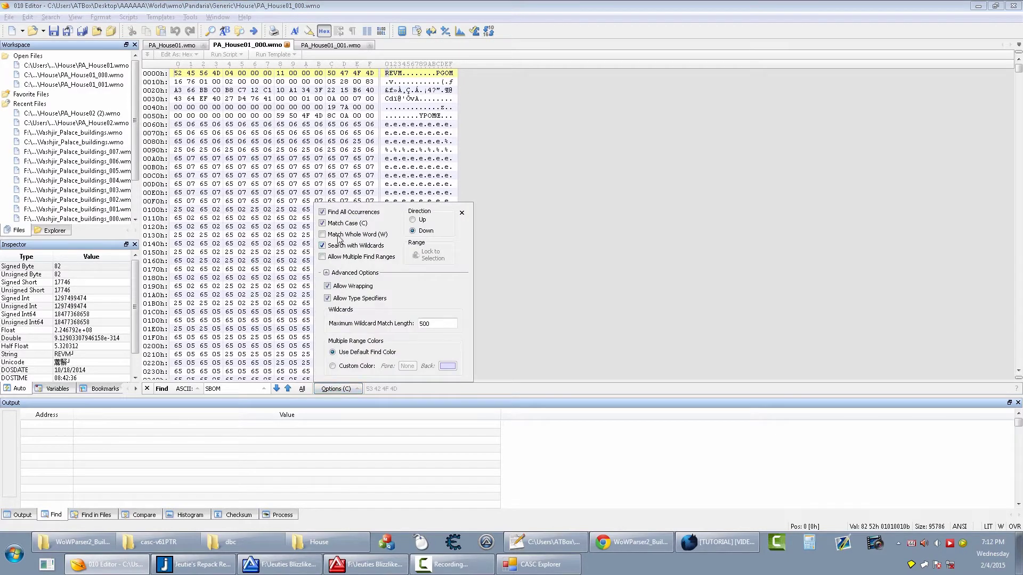
click(237, 388)
key(Return)
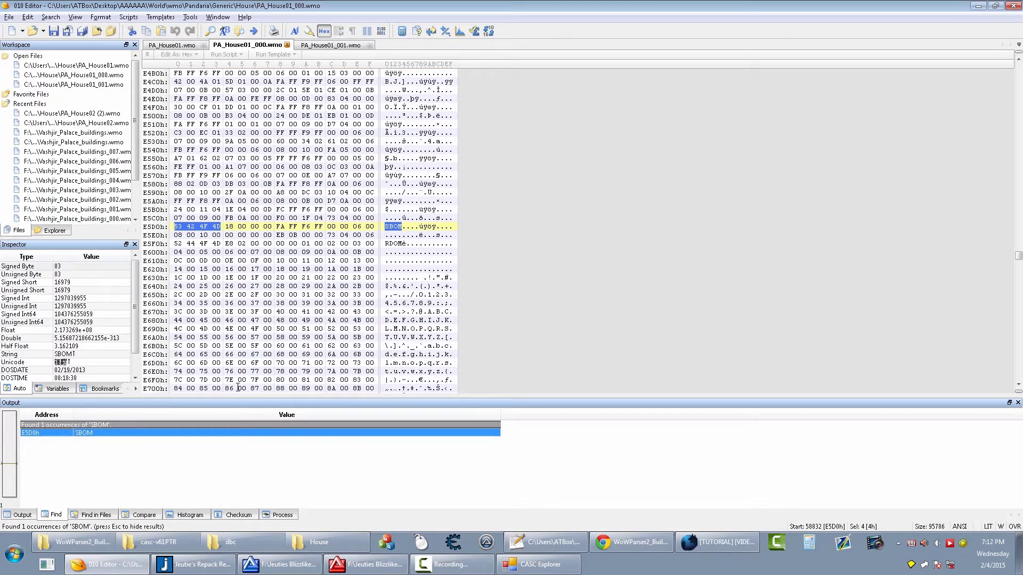
Step: Examine the SBOM chunk in PA_House01_000.wmo, marking its four-byte size field and the data bytes that follow up to RDOM
scroll(238, 388, down, 5)
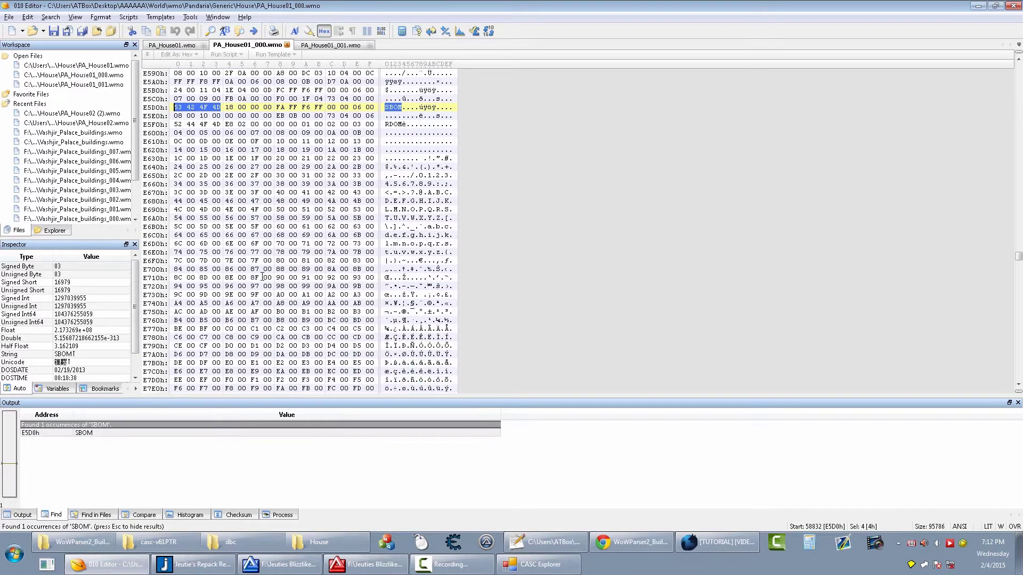
scroll(263, 277, down, 2)
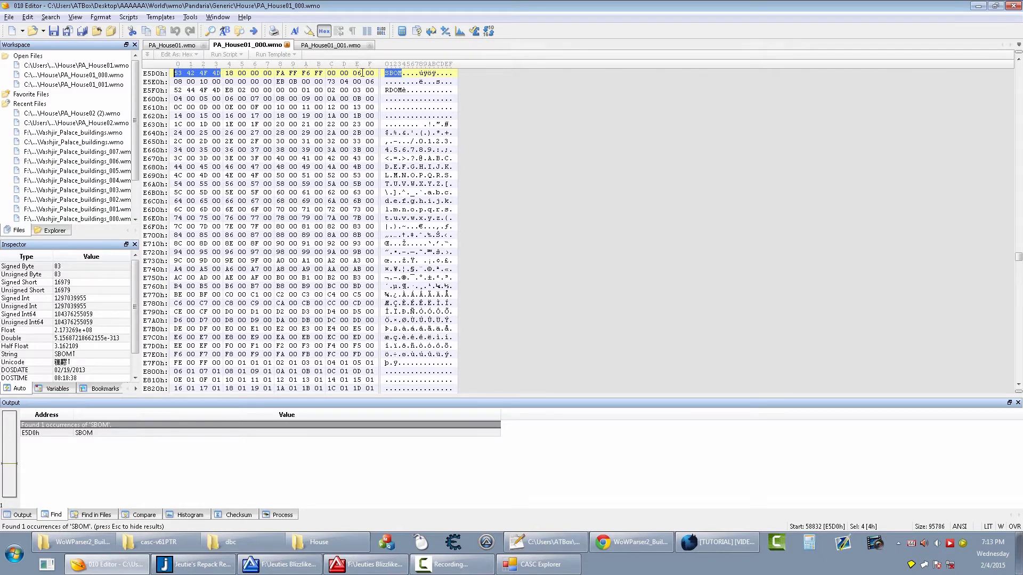
drag(226, 73, 266, 75)
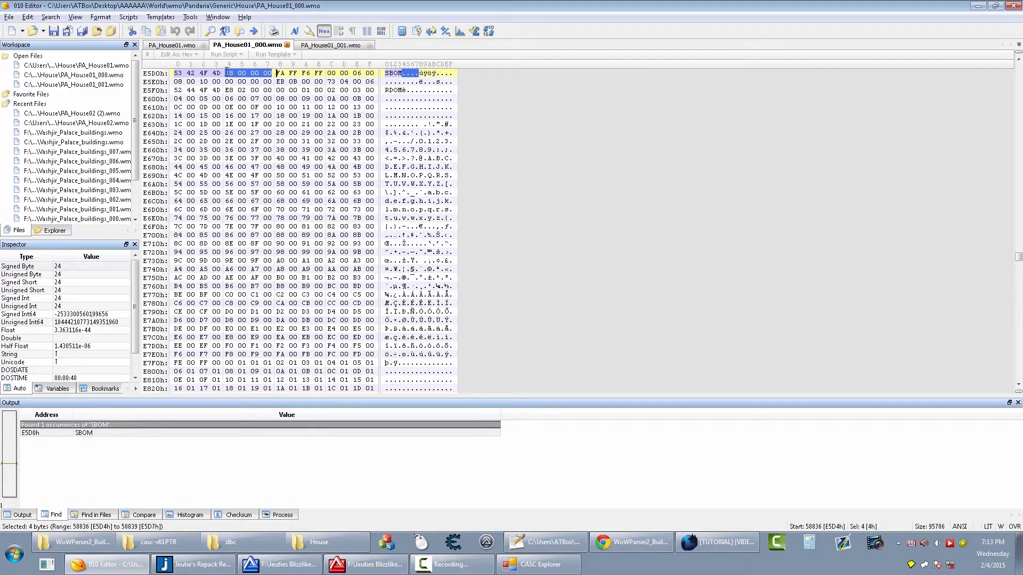
click(227, 73)
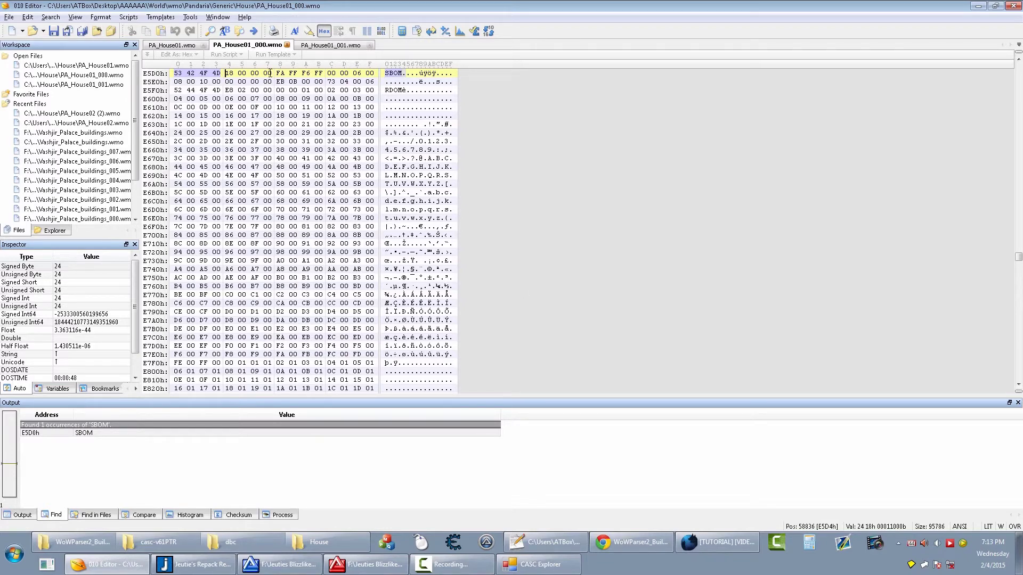
drag(223, 74, 265, 70)
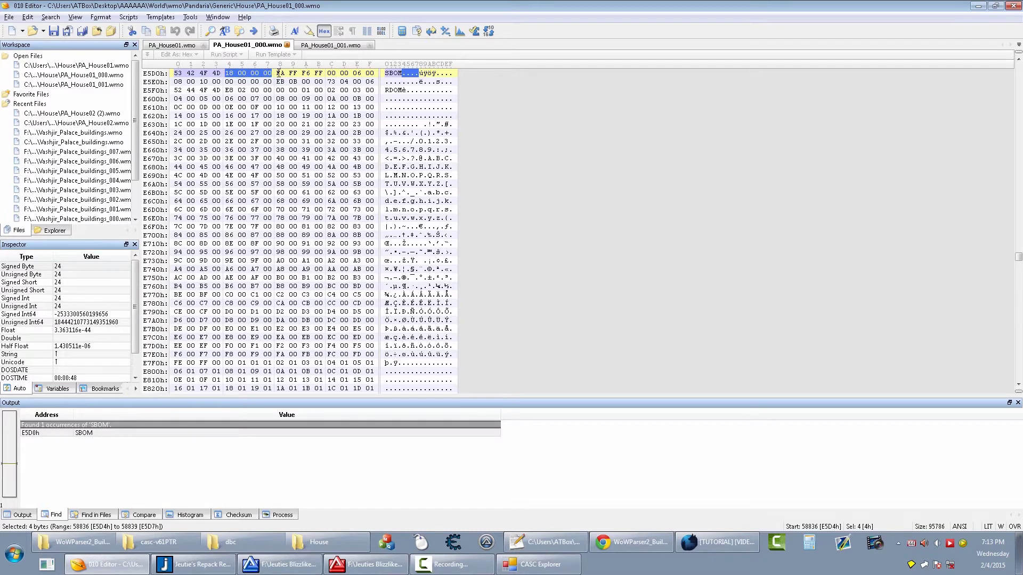
drag(277, 73, 369, 83)
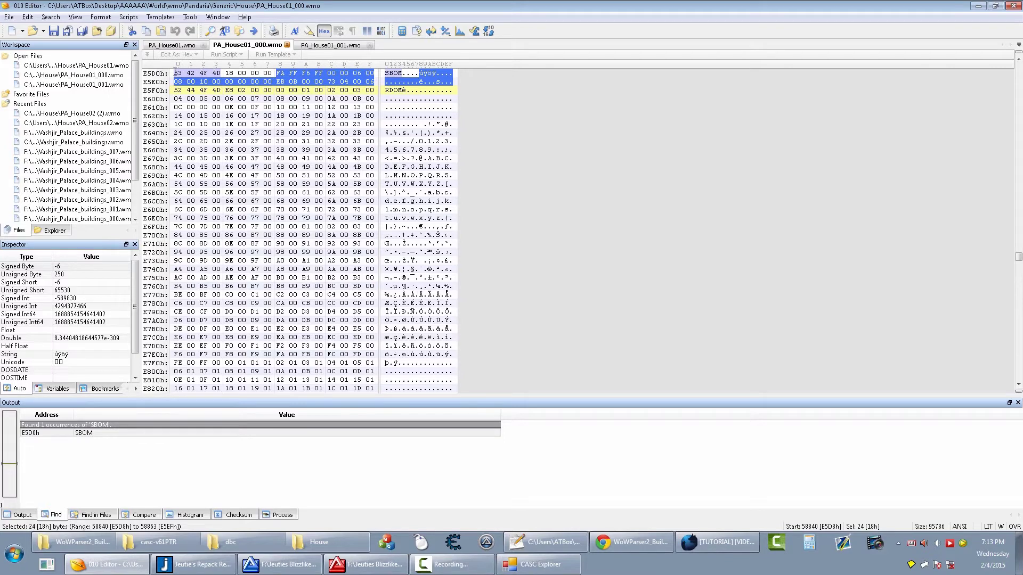
Step: Delete the 32-byte SBOM chunk, from its header up to RDOM, and save PA_House01_000.wmo
drag(175, 73, 374, 81)
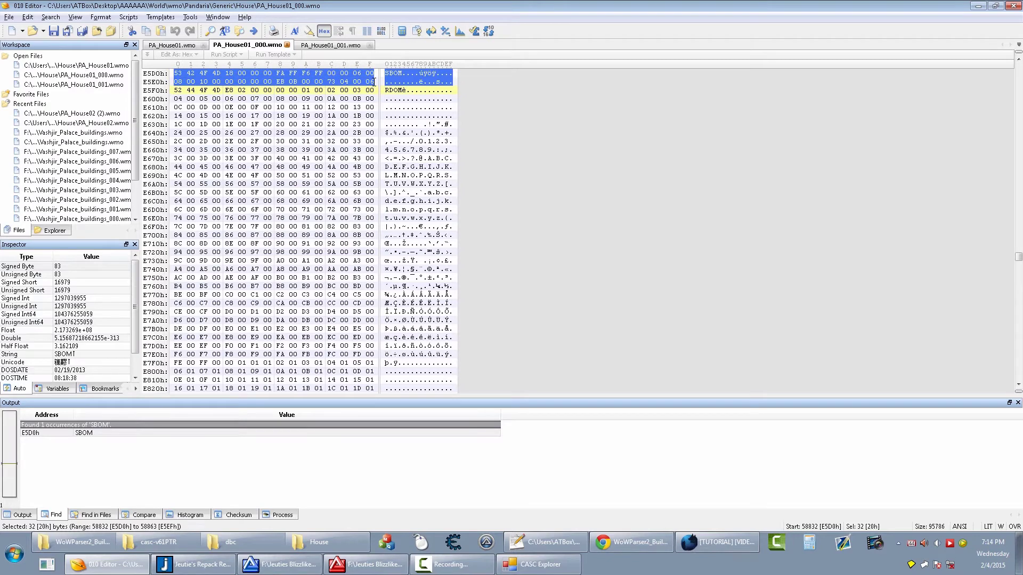
key(Delete)
key(ctrl+s)
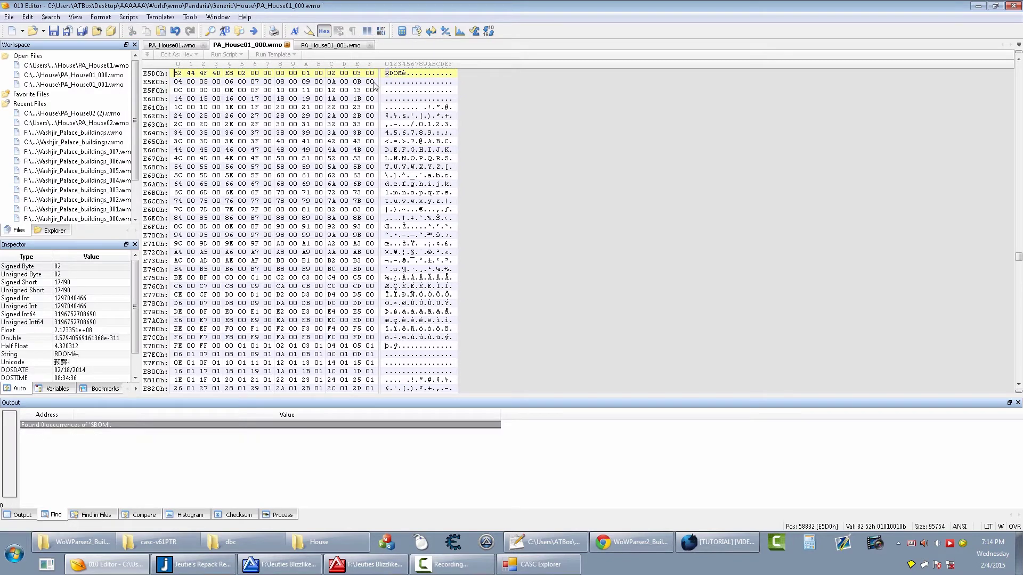
Step: Search PA_House01_001.wmo for SBOM and place the cursor at the start of the chunk header
click(331, 45)
click(307, 141)
key(ctrl+f)
key(Return)
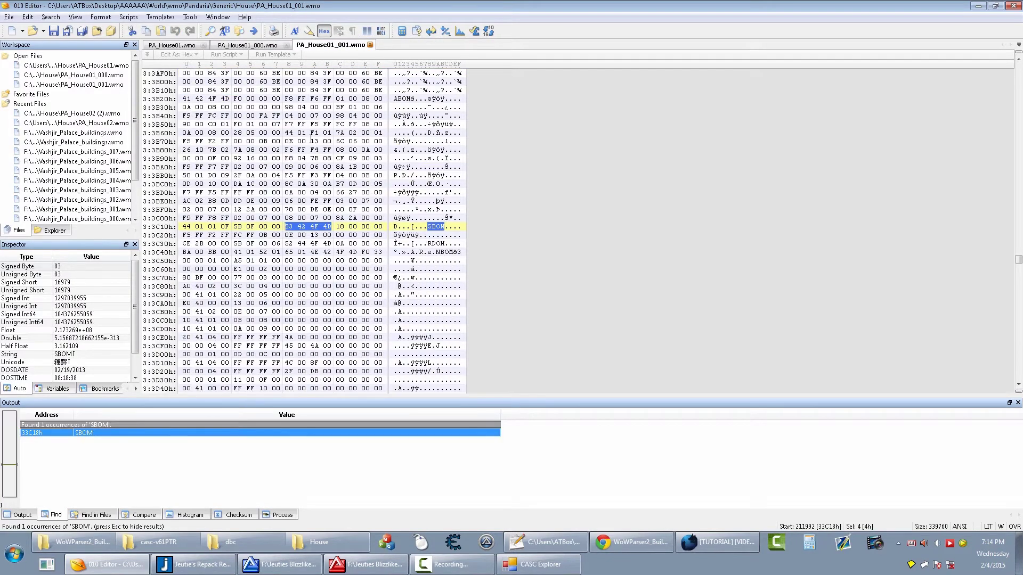
click(288, 227)
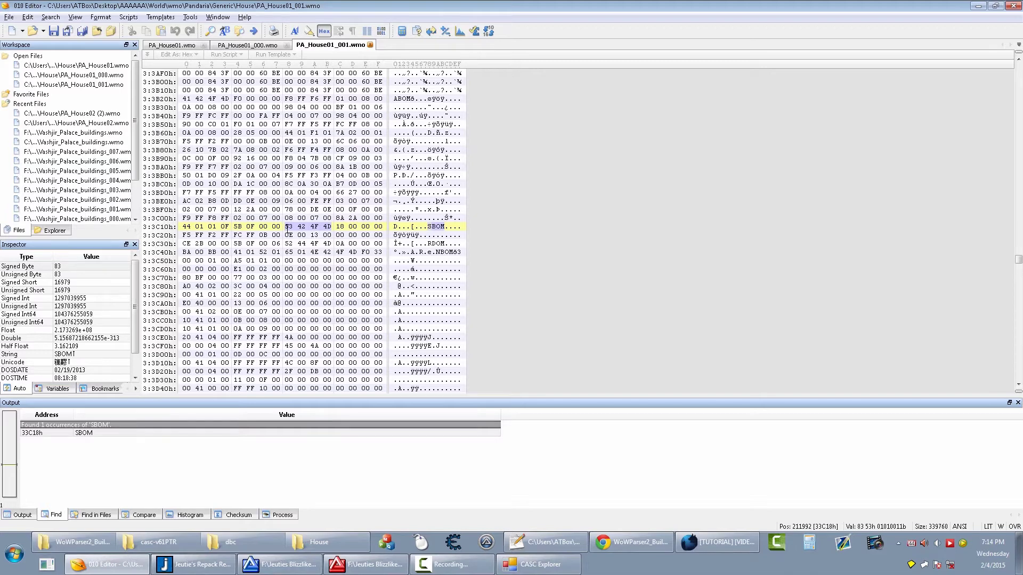
Step: Compare the chunk position with PA_House01_000.wmo and check which bytes of the row in PA_House01_001.wmo belong to SBOM
click(246, 46)
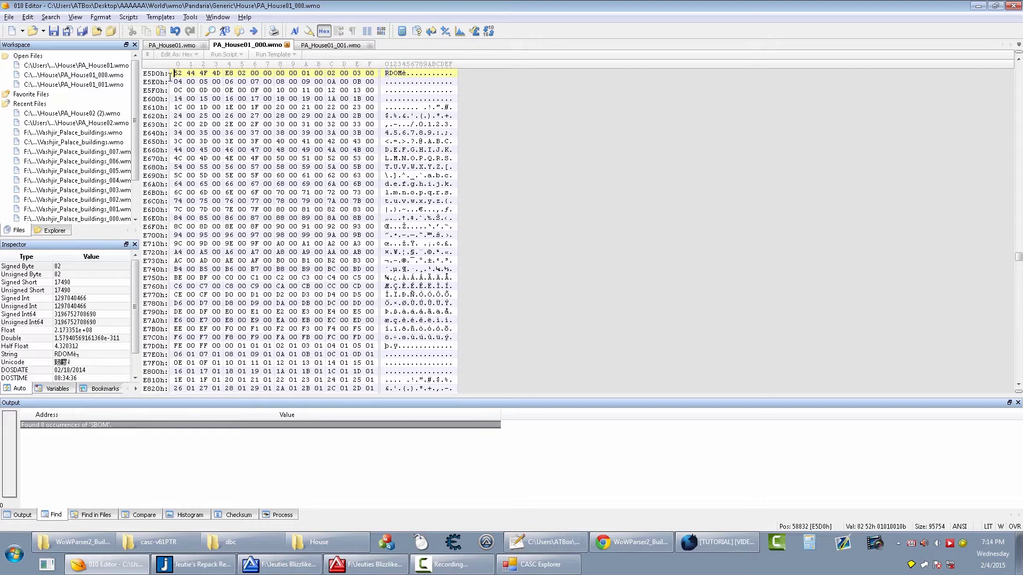
click(325, 47)
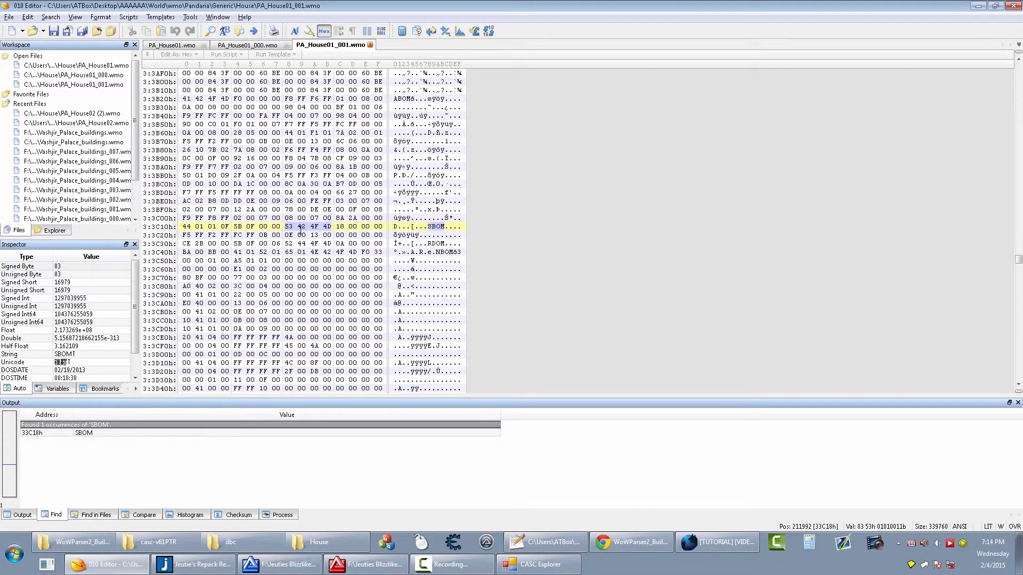
click(429, 227)
drag(184, 227, 360, 228)
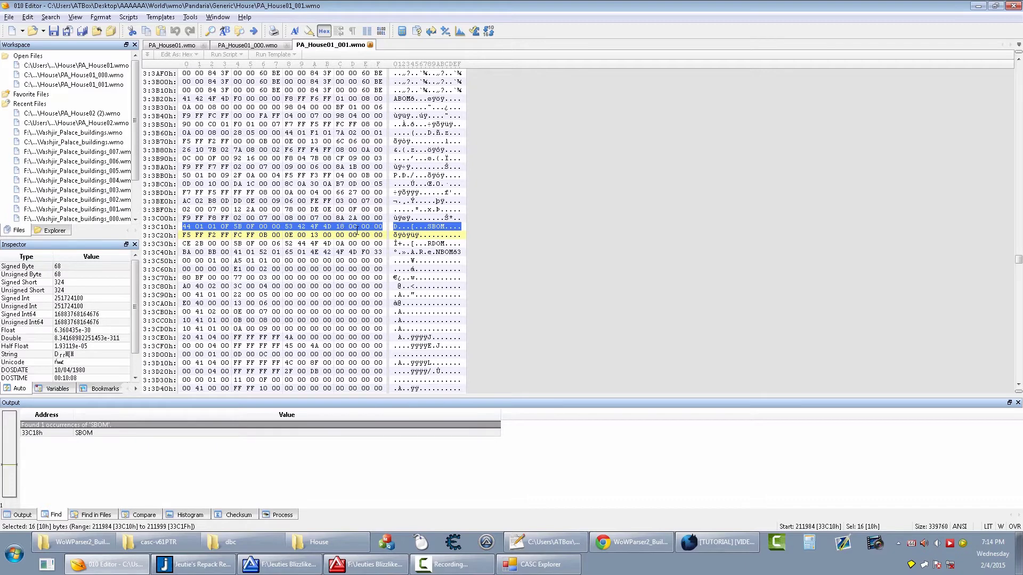
click(352, 227)
click(286, 227)
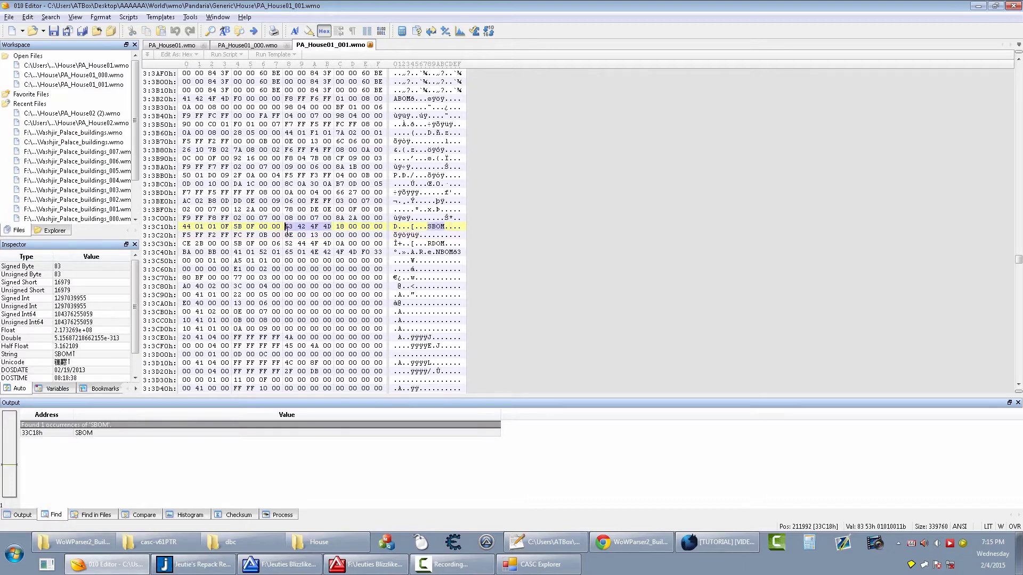
drag(286, 226, 294, 226)
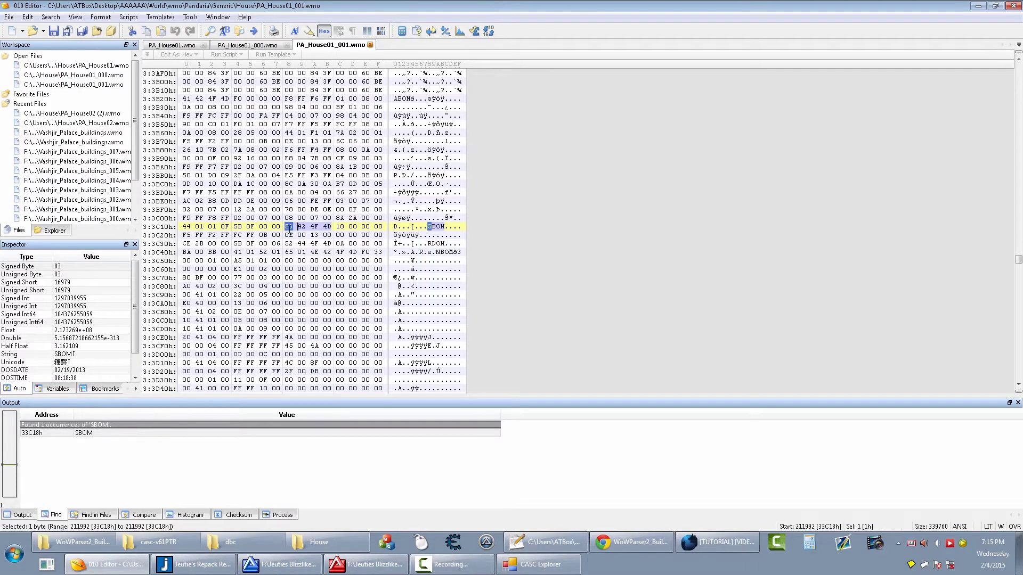
Step: Try deleting the SBOM chunk up to RDOM in PA_House01_001.wmo, and undo the deletion
drag(286, 226, 280, 246)
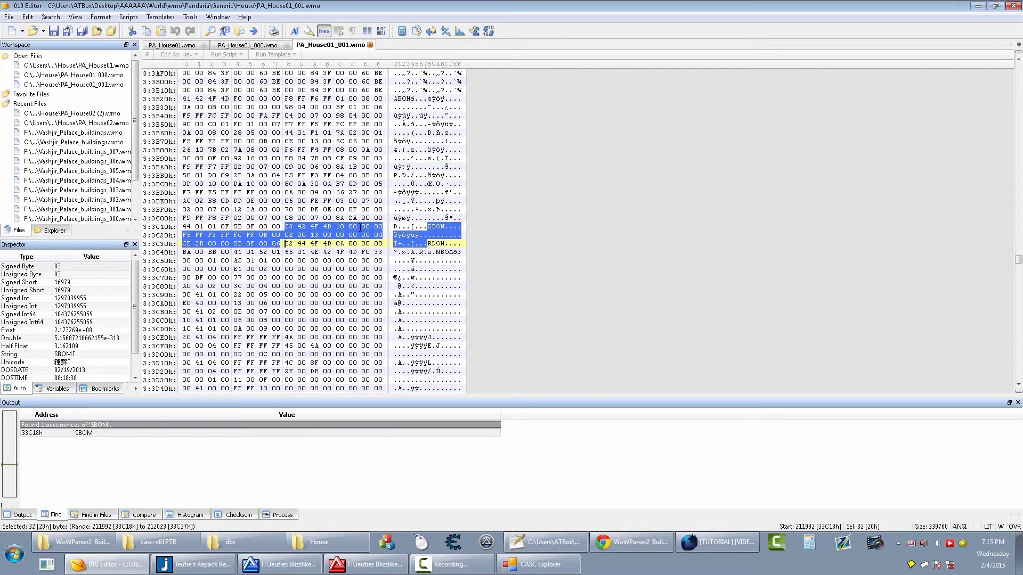
key(Delete)
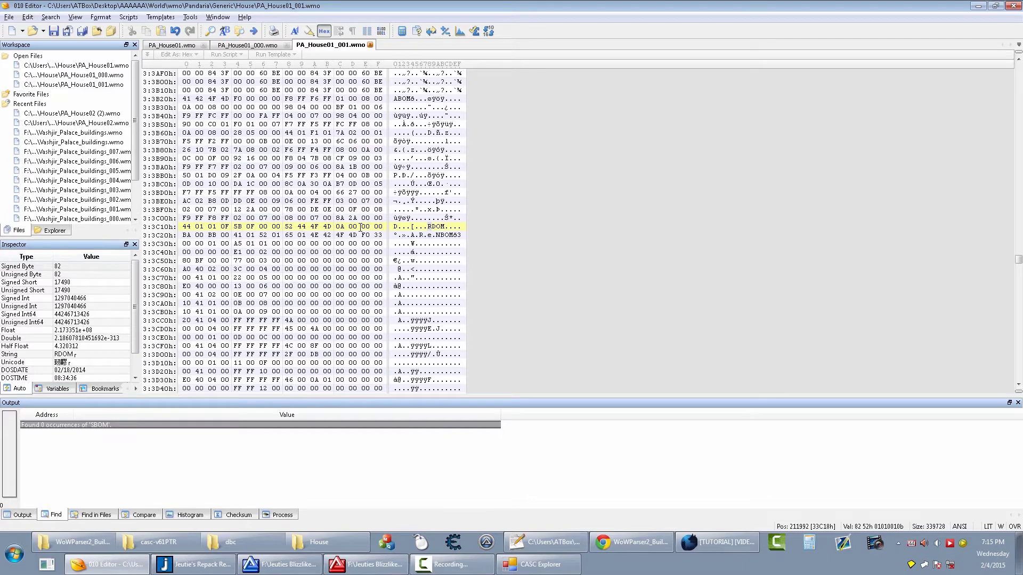
key(ctrl+z)
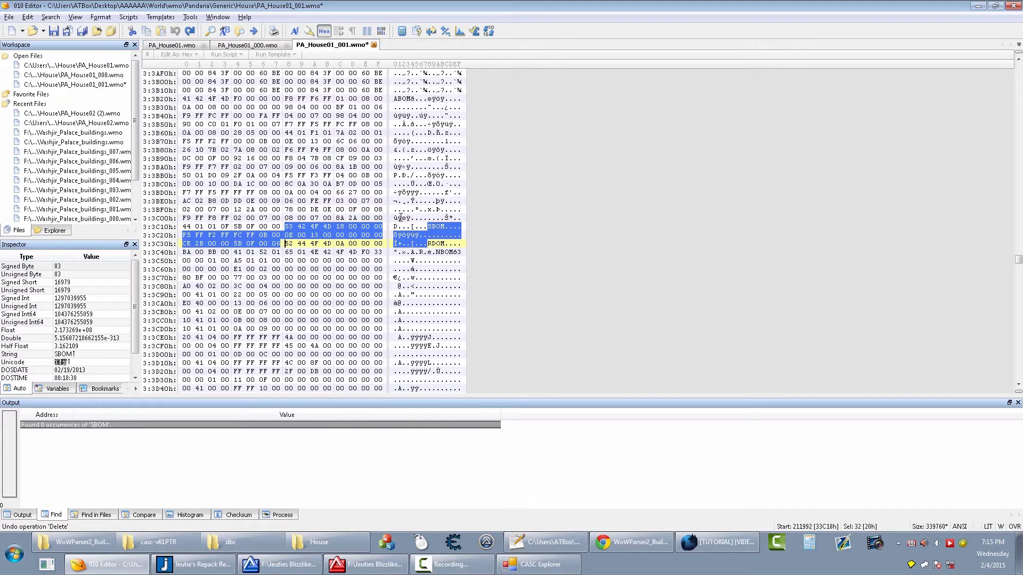
Step: Delete the 32 bytes of the SBOM chunk, stopping before RDOM, and save PA_House01_001.wmo
click(338, 227)
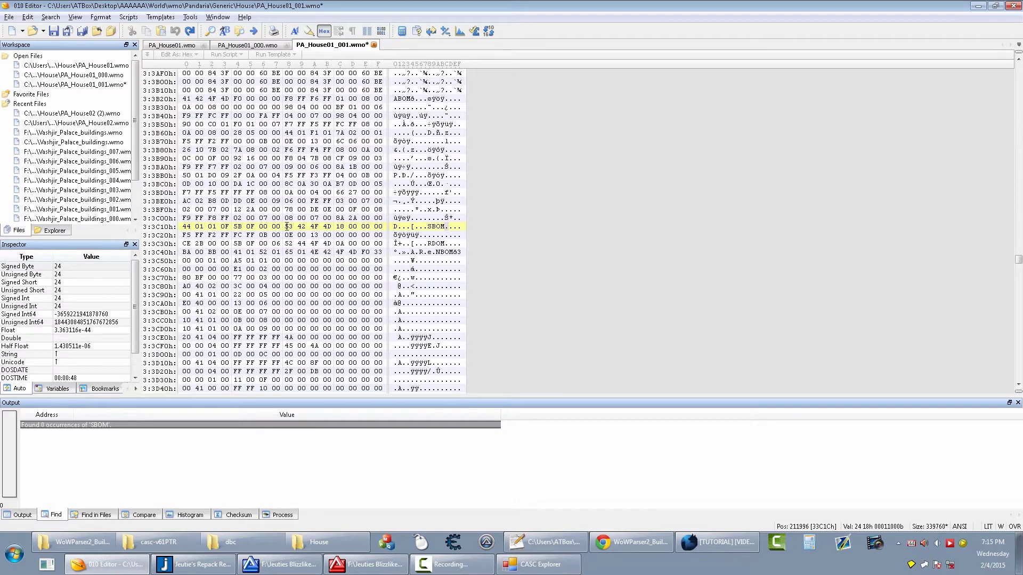
drag(288, 226, 278, 246)
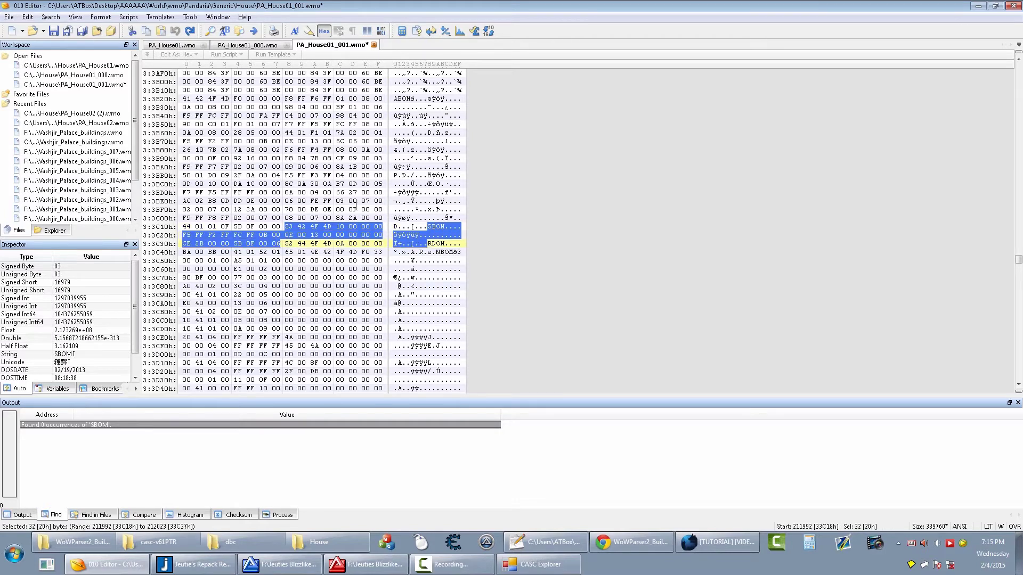
key(Delete)
key(ctrl+s)
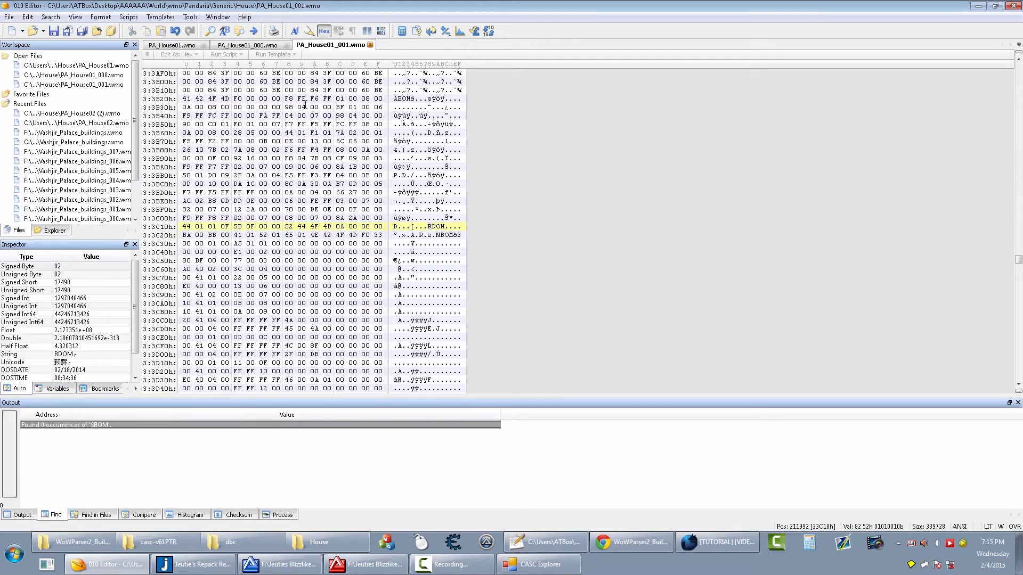
Step: Switch to File Explorer and go up to the AAAAAA folder containing Dungeons and World
click(978, 6)
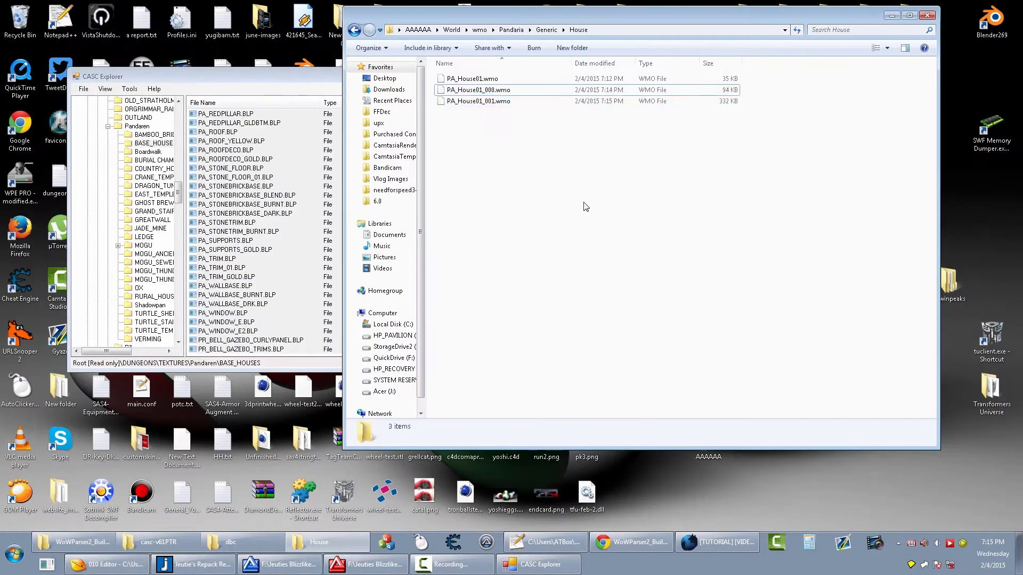
click(418, 29)
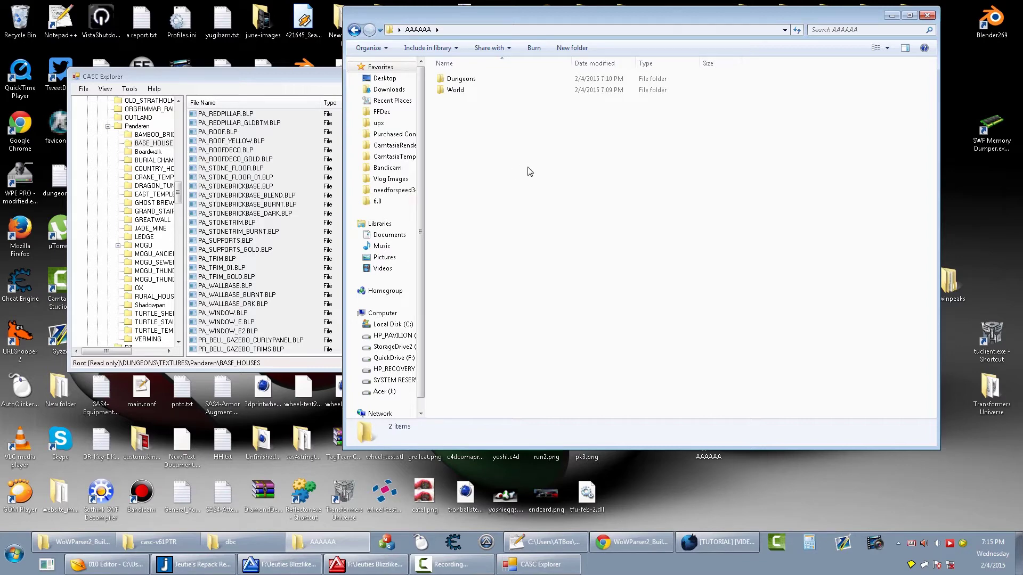
drag(482, 128, 447, 76)
click(492, 139)
click(85, 550)
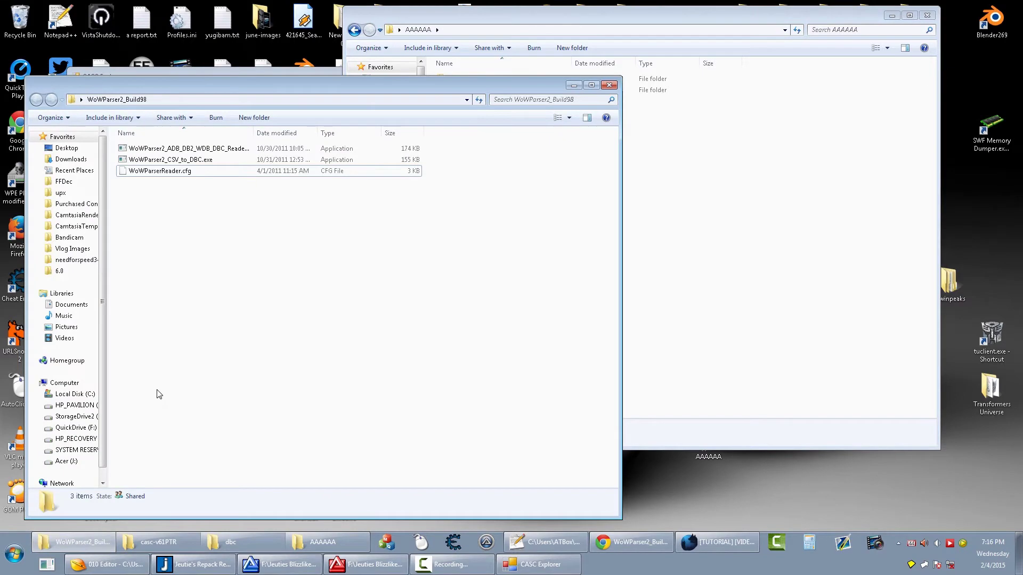
click(90, 551)
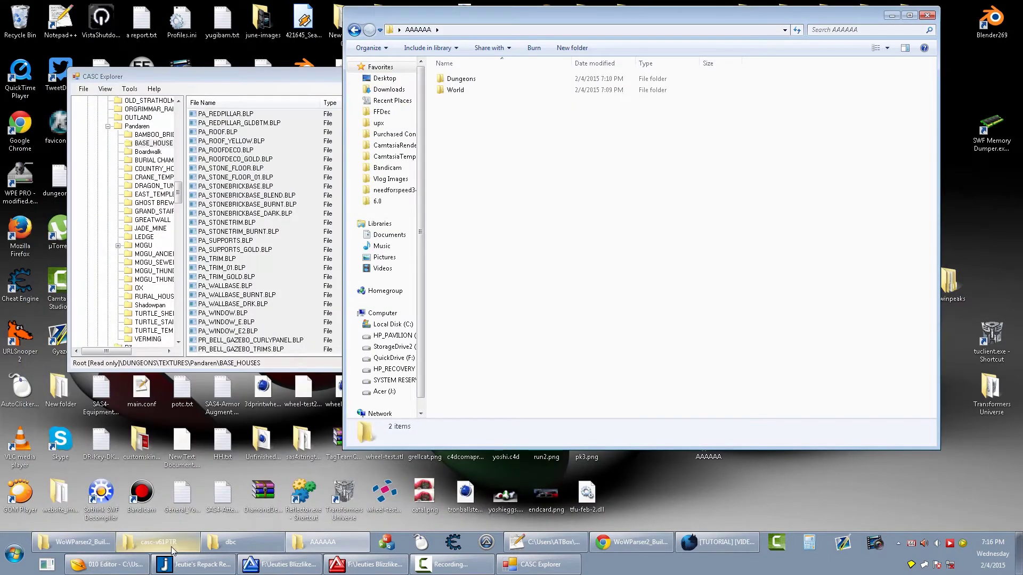
click(232, 541)
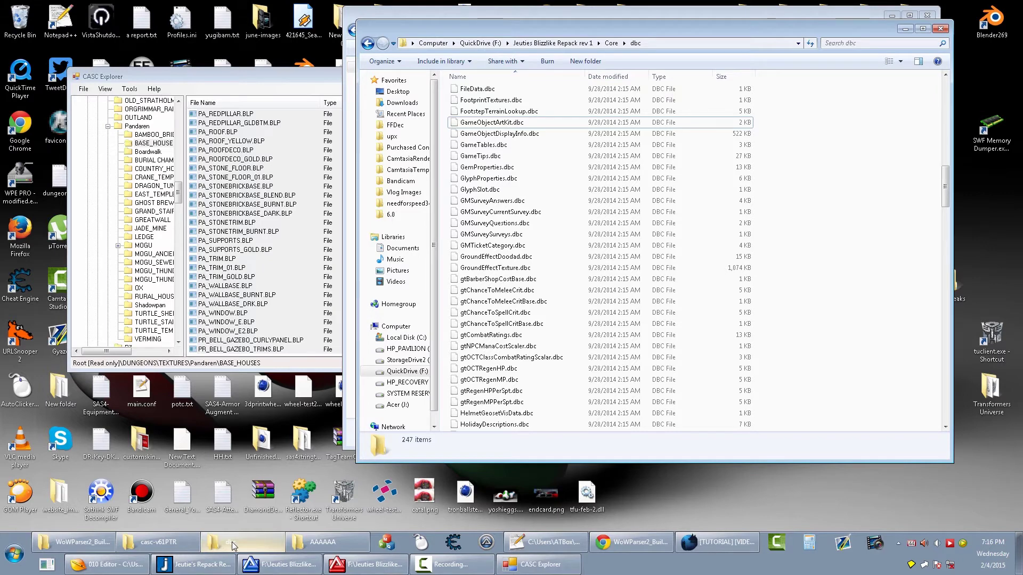
click(232, 541)
Step: Open the file location of the Wow 335 F shortcut and go into the client's Data folder
click(14, 554)
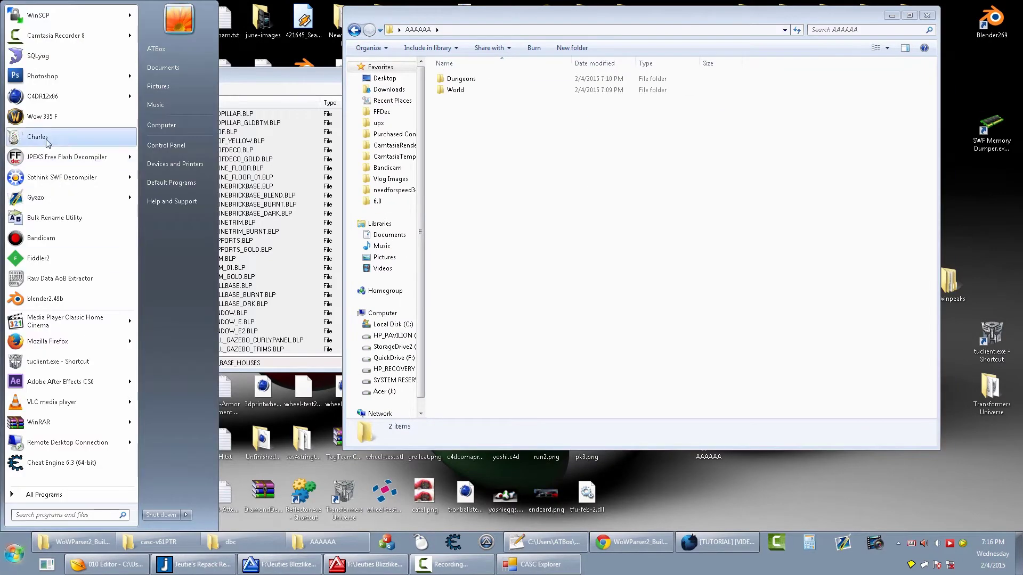
right_click(36, 117)
click(58, 203)
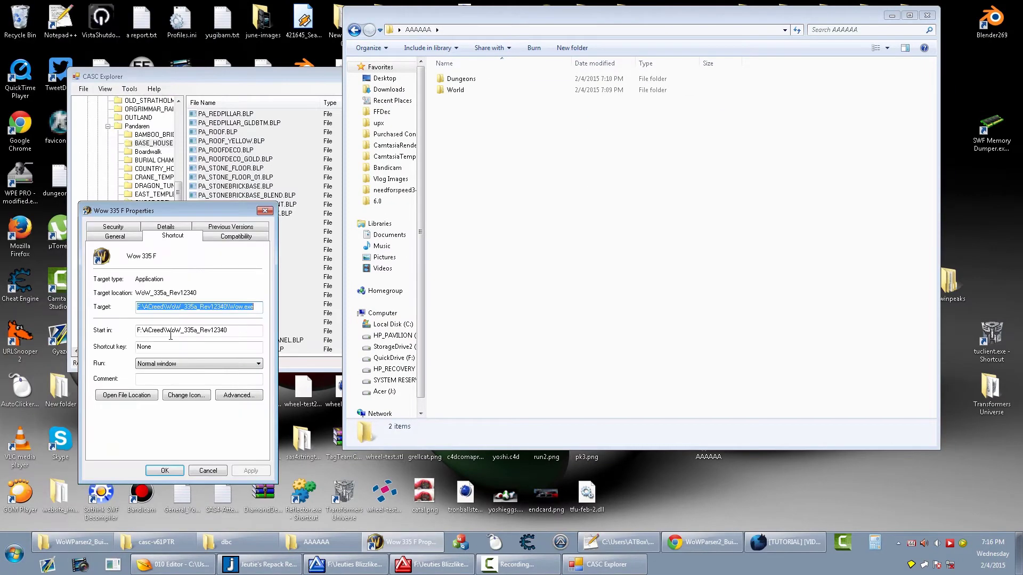
click(137, 396)
click(198, 472)
drag(333, 71, 9, 132)
double_click(148, 165)
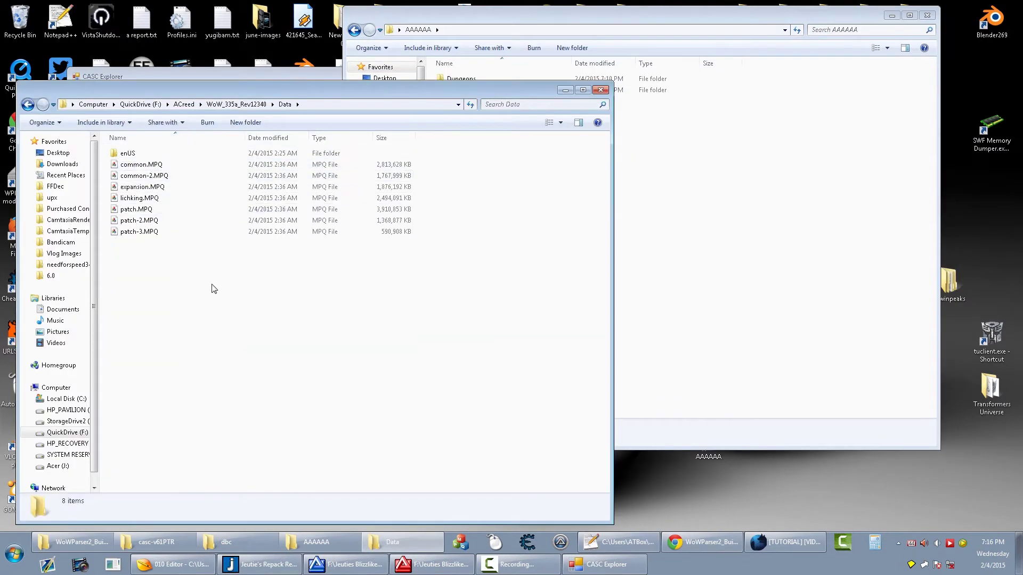
Step: Create a folder named patch-4.MPQ in the client's Data folder and copy the Dungeons and World folders into it
click(246, 122)
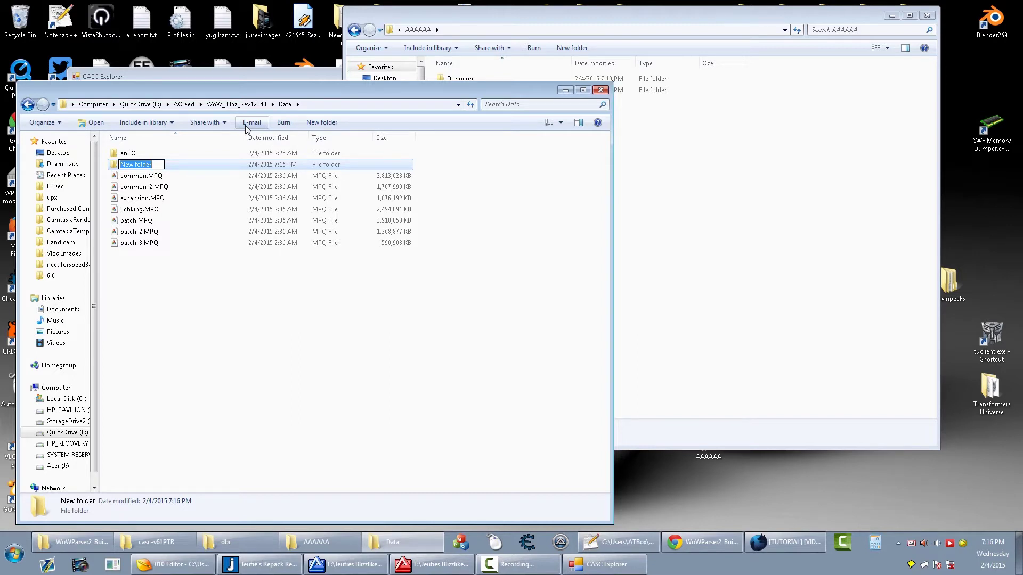
text(patch-4.MPQ)
key(Return)
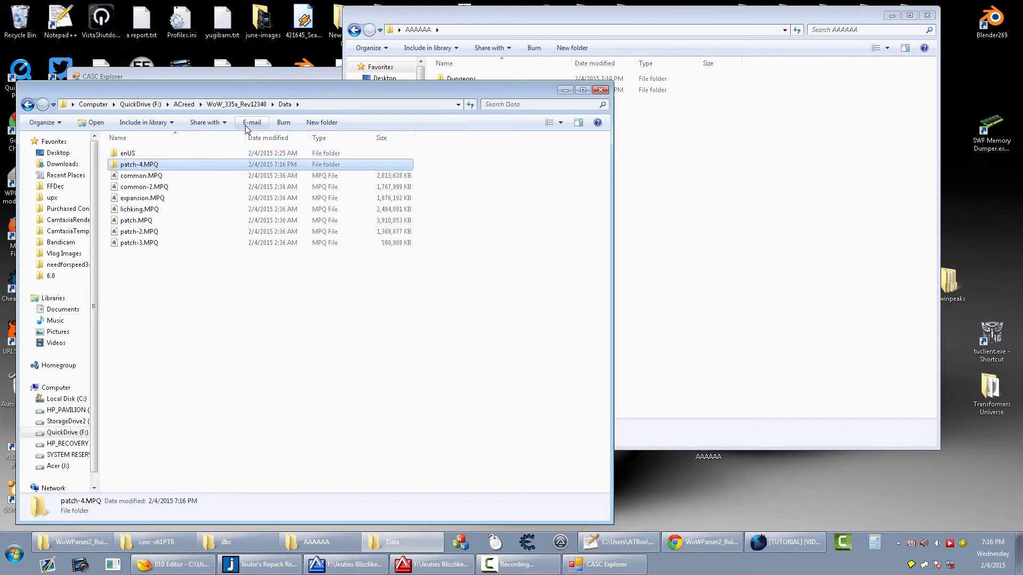
key(Return)
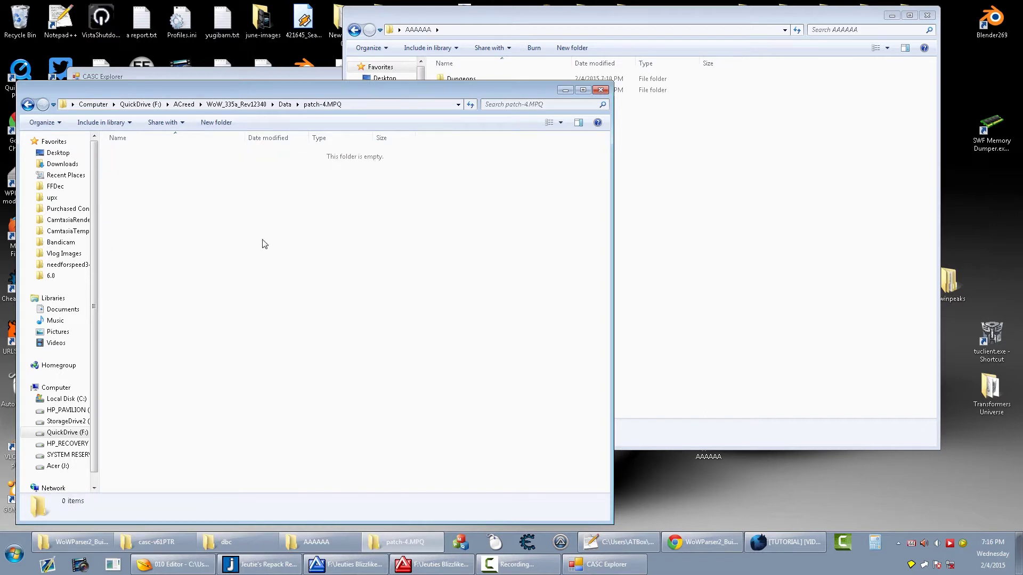
click(777, 204)
drag(647, 209, 212, 205)
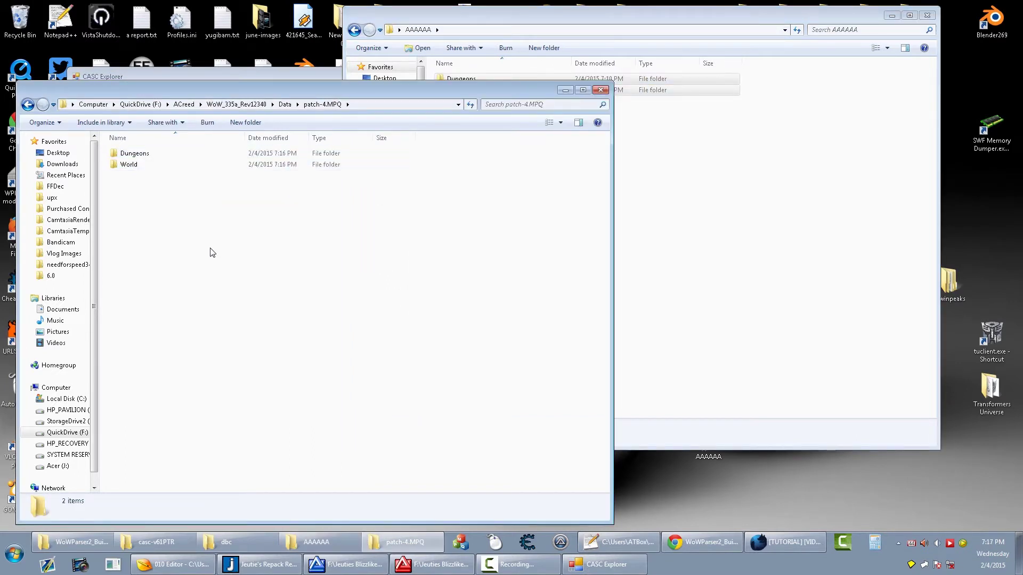
Step: Copy GameObjectDisplayInfo.dbc from the Jeuties Blizzlike Repack's Core\dbc folder into the WoWParser2_Build98 folder
click(243, 541)
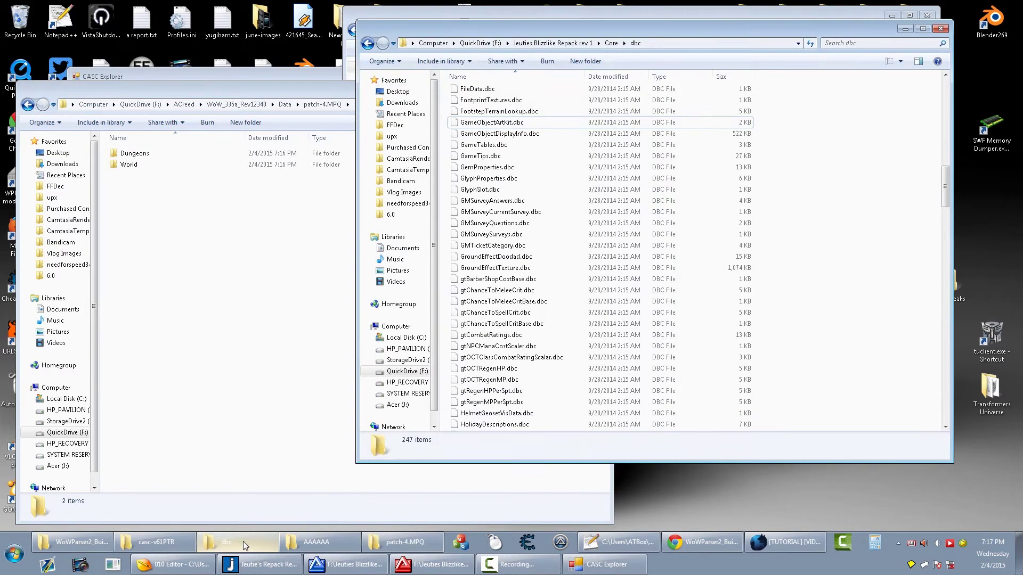
click(611, 43)
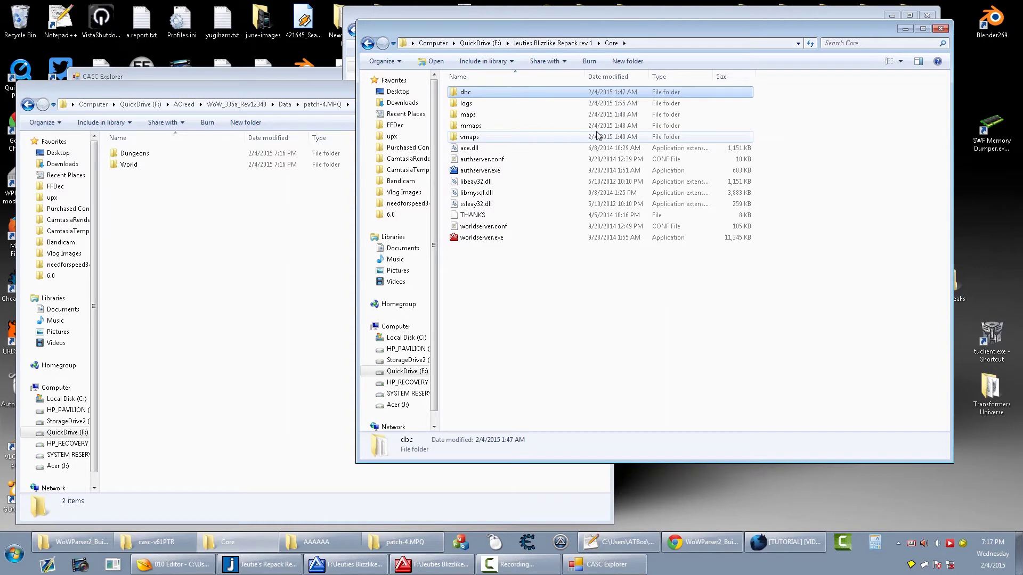
double_click(506, 91)
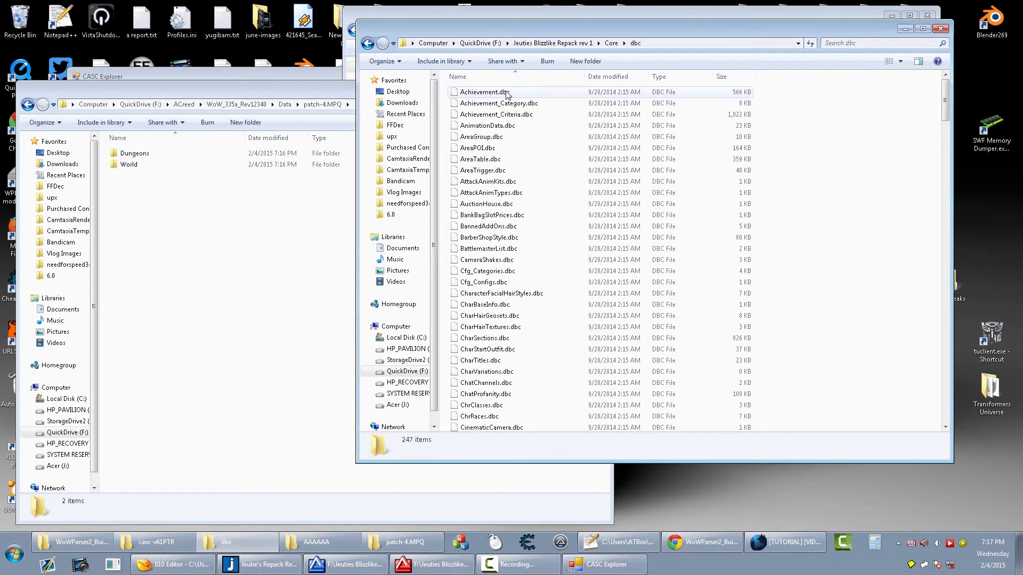
click(541, 196)
key(g)
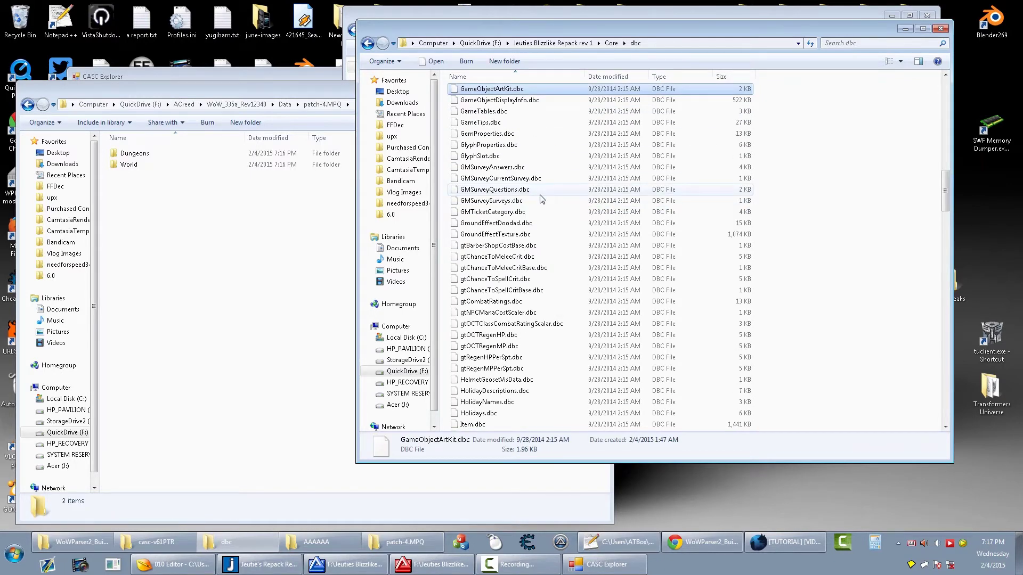
click(499, 103)
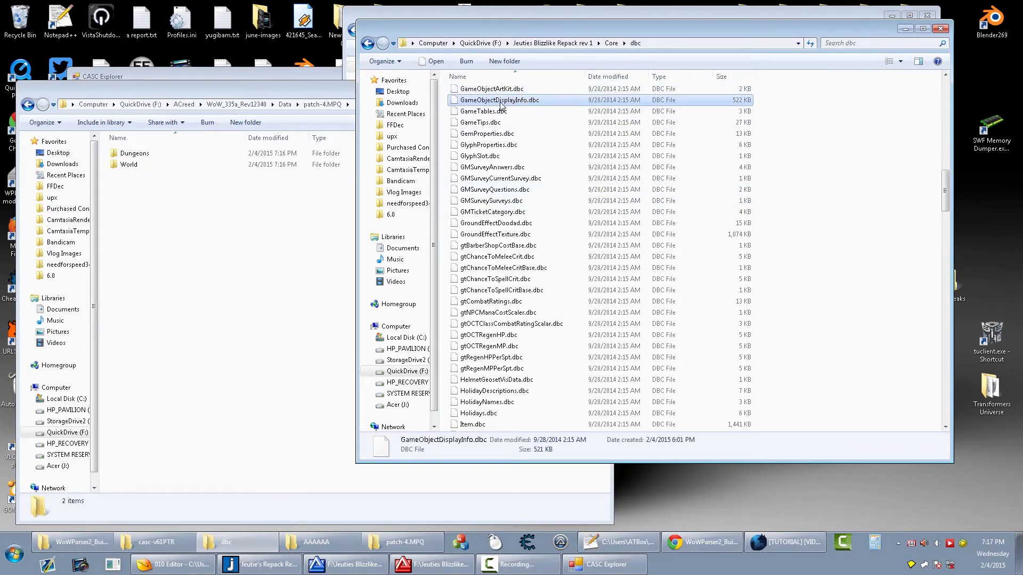
click(101, 540)
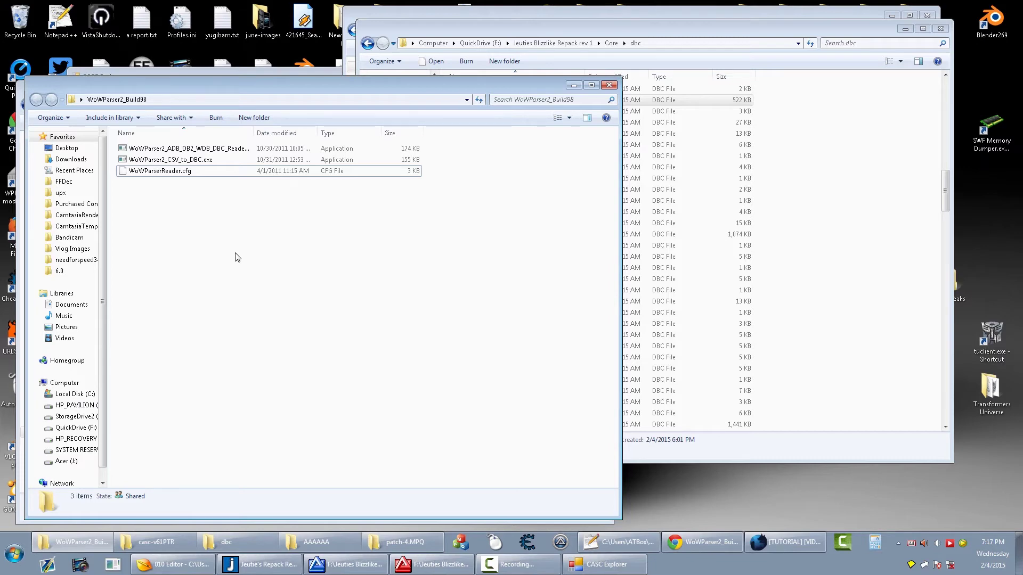
click(796, 138)
drag(488, 111, 257, 198)
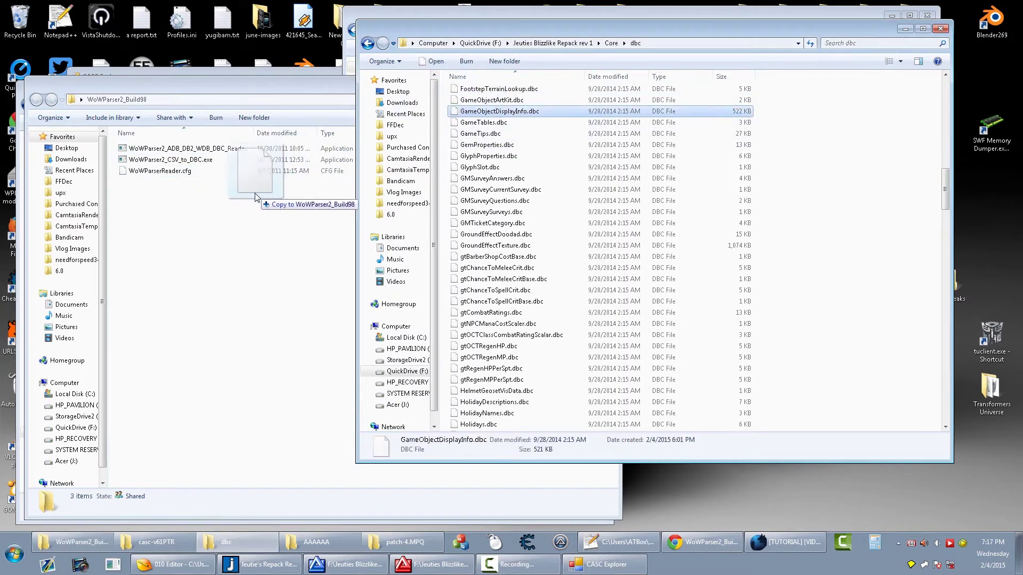
click(269, 210)
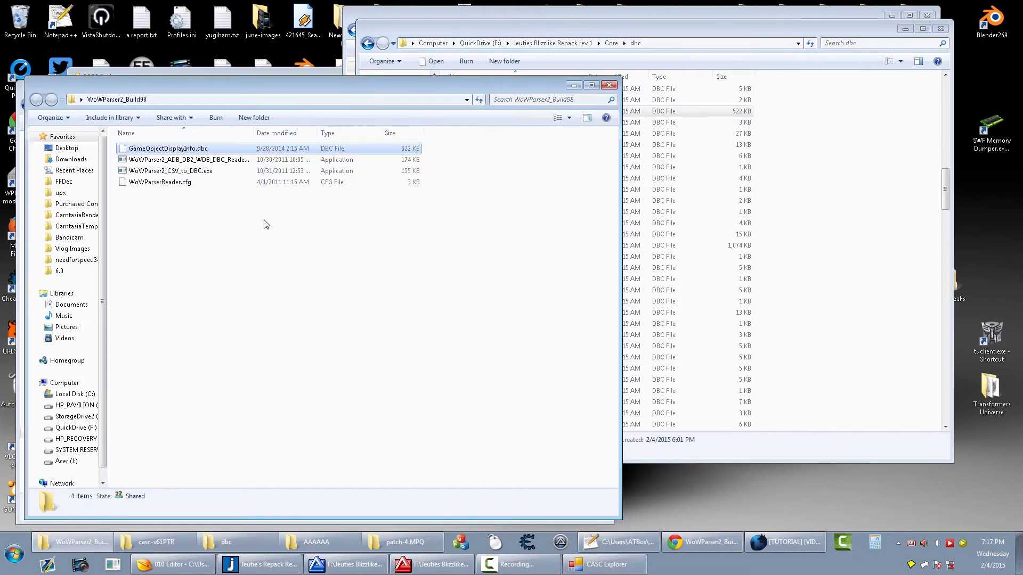
Step: Convert GameObjectDisplayInfo.dbc to CSV with the WoWParser2 ADB_DB2_WDB_DBC reader and open GameObjectDisplayInfo.dbc.csv in Notepad++
double_click(183, 160)
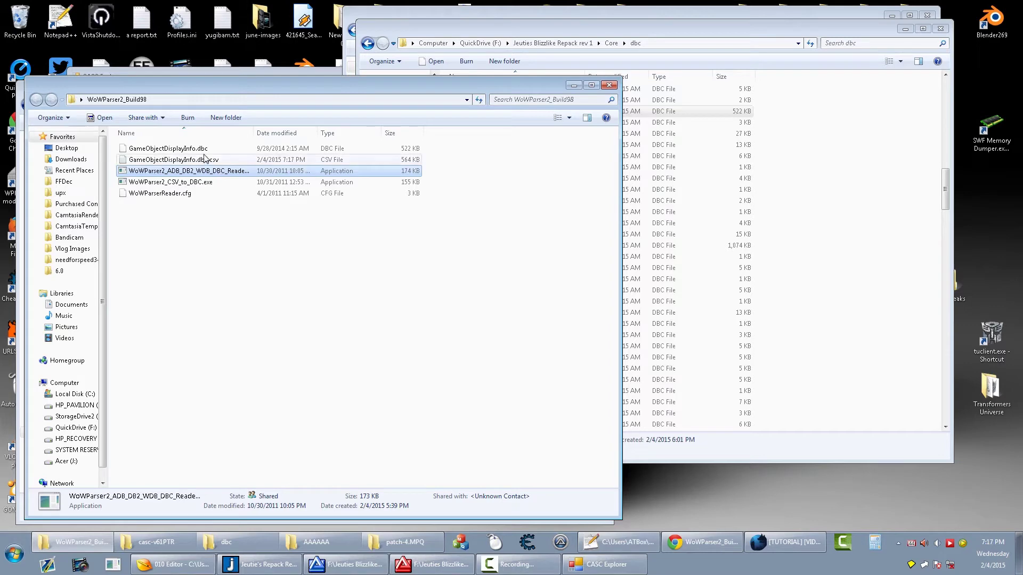
click(193, 162)
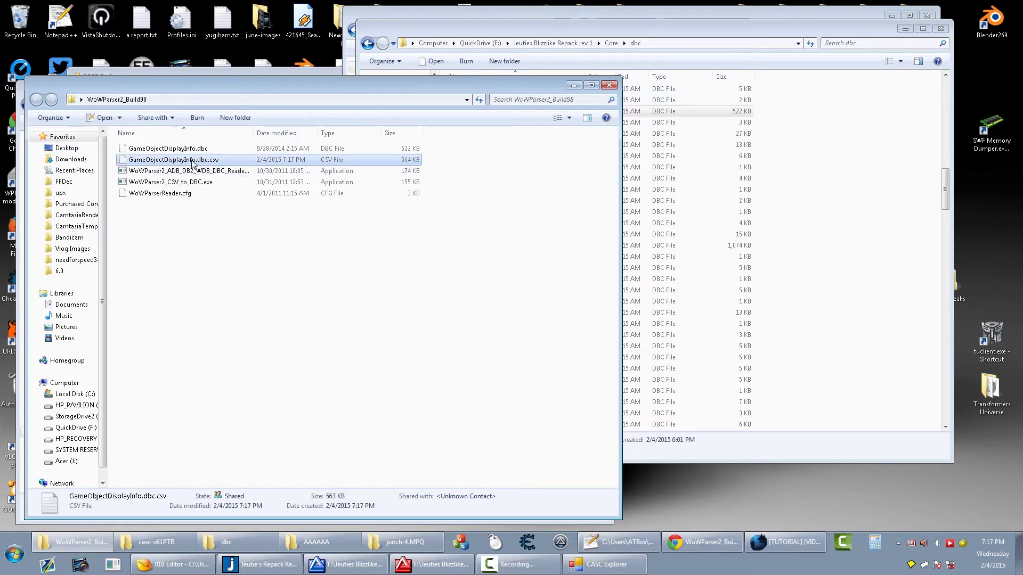
double_click(193, 161)
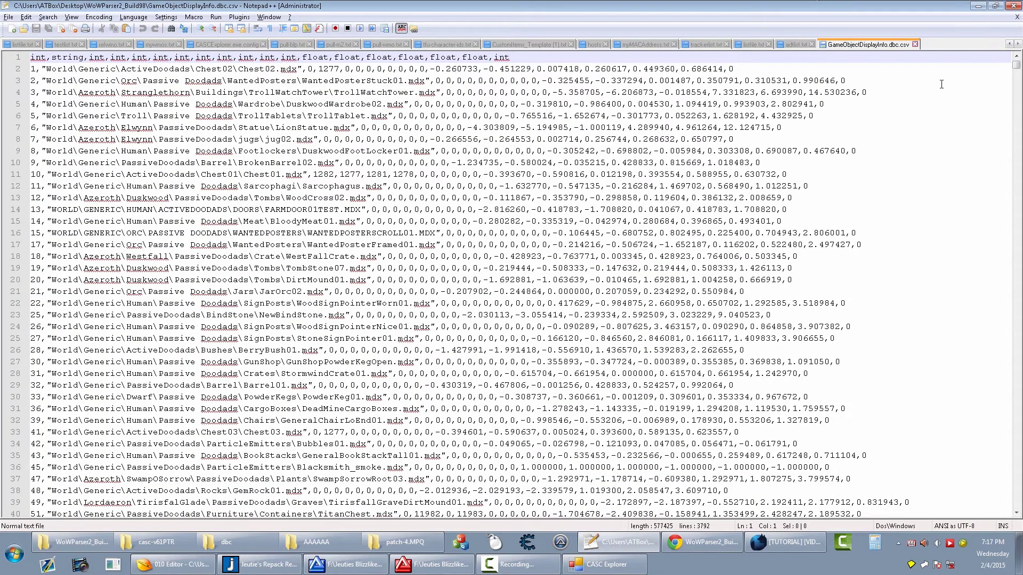
Step: Search the CSV for .wmo" and append a copy of the NightElfMoonWellOrnate.wmo line at the end of the file
click(755, 115)
key(ctrl+f)
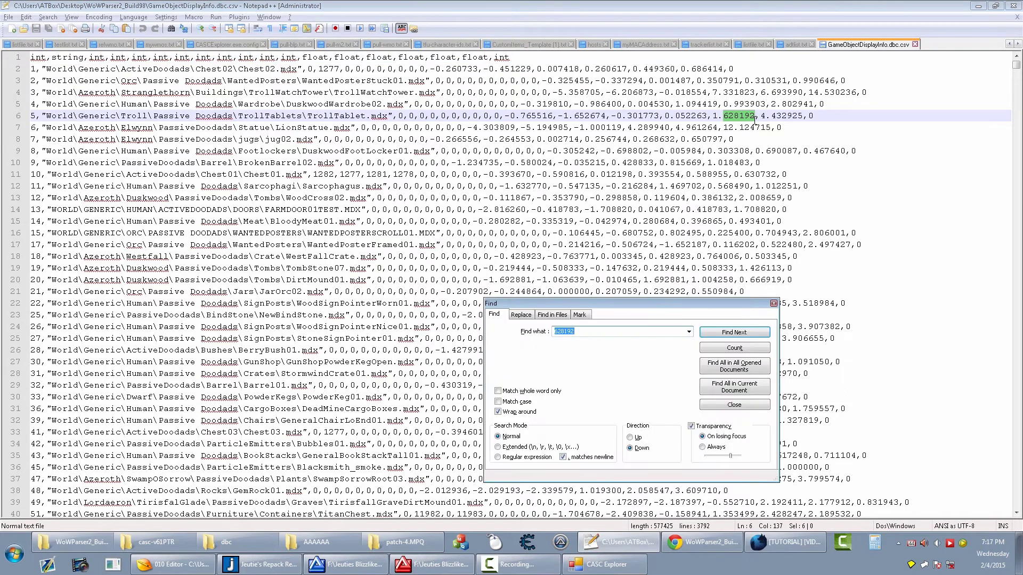
text(wmo)
key(BackSpace)
key(BackSpace)
key(Return)
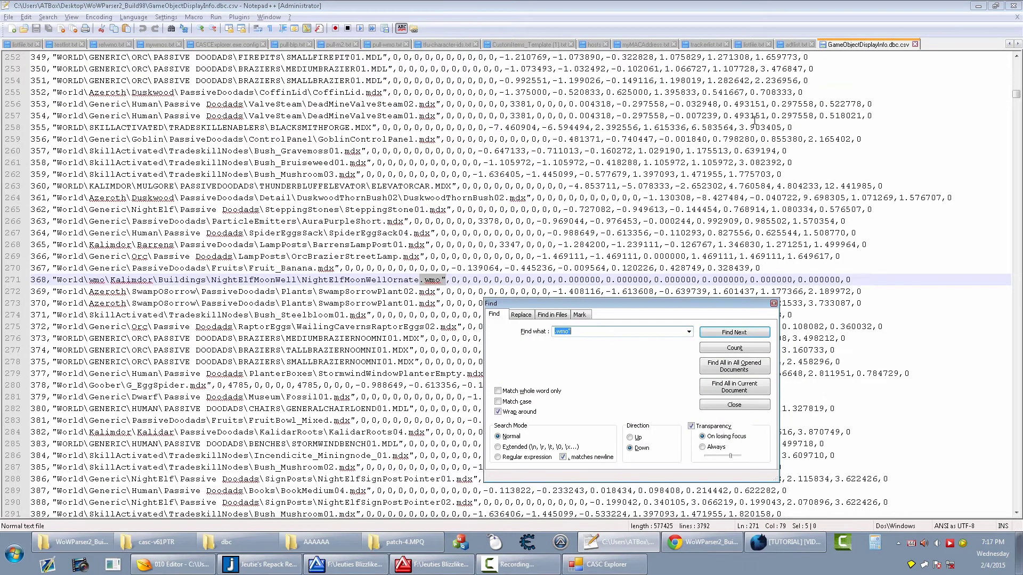
click(8, 280)
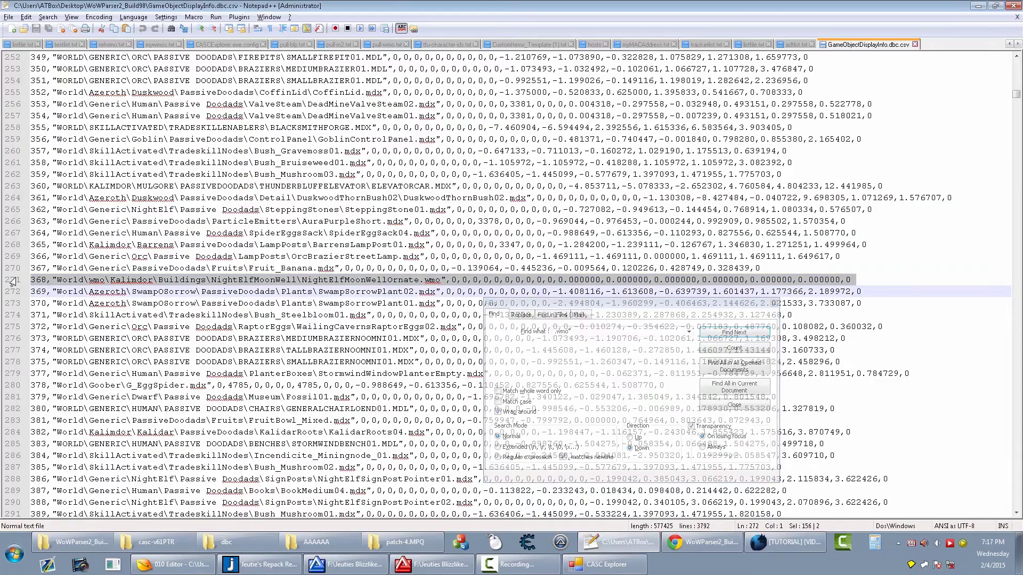
drag(1016, 95, 1016, 501)
click(774, 304)
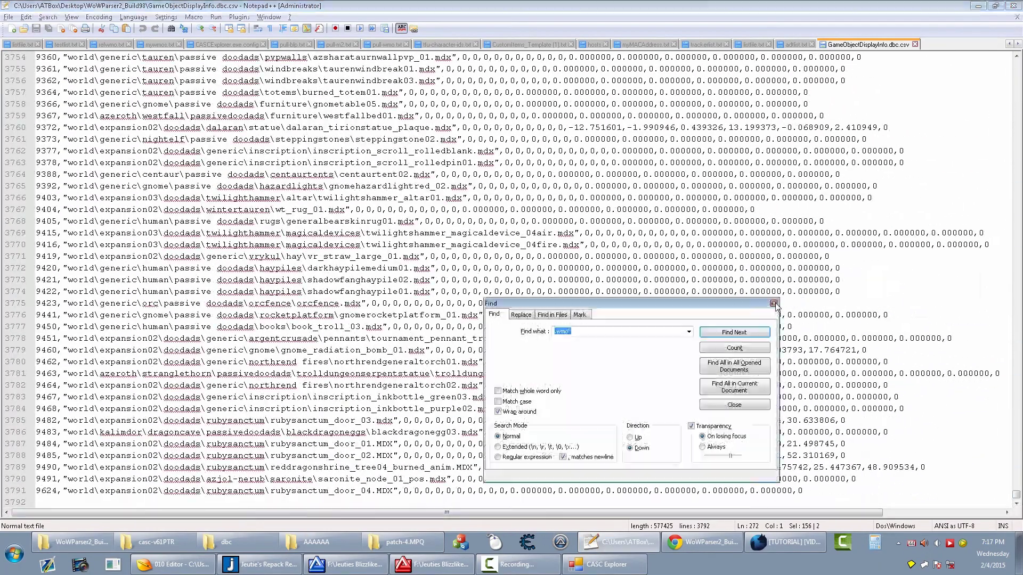
key(ctrl+End)
key(ctrl+v)
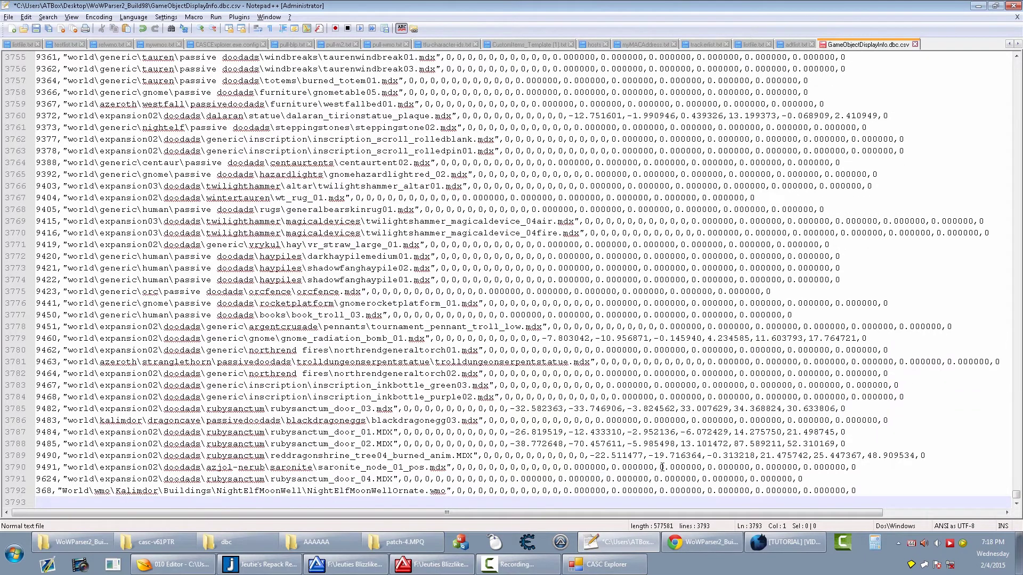
Step: Set the appended line's ID to 9756 and clear the model path between its quotes
double_click(39, 490)
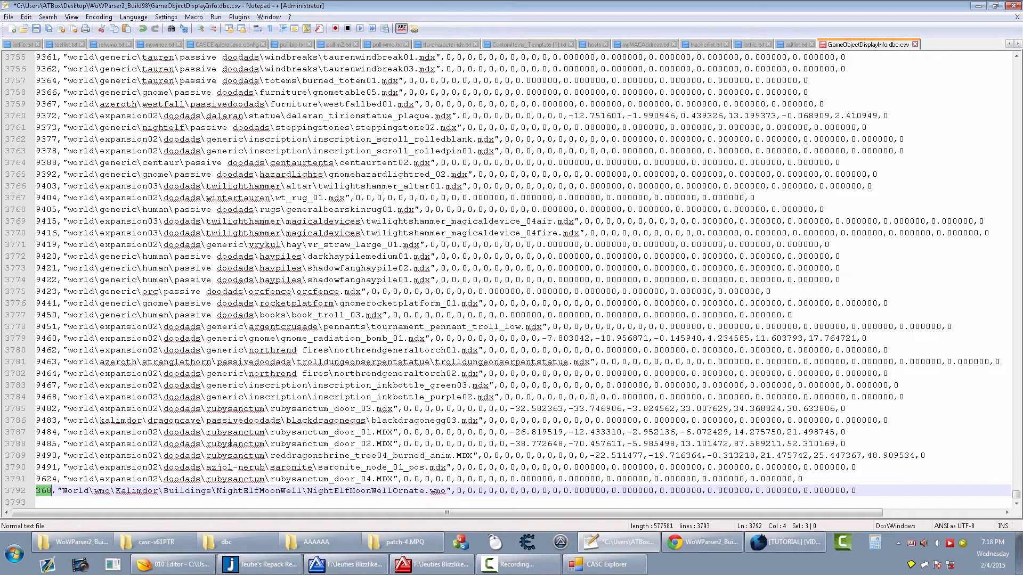
text(97)
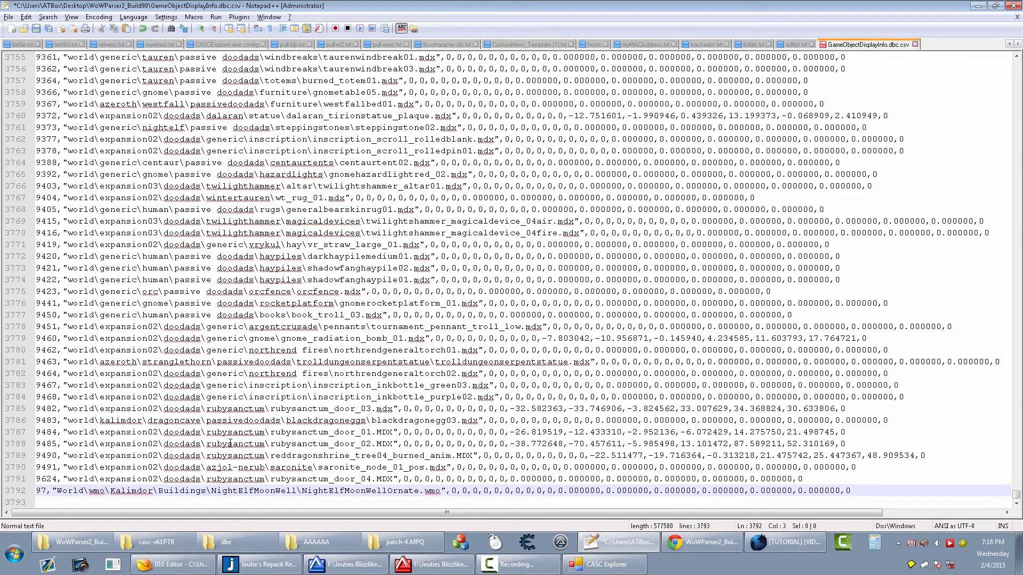
text(56)
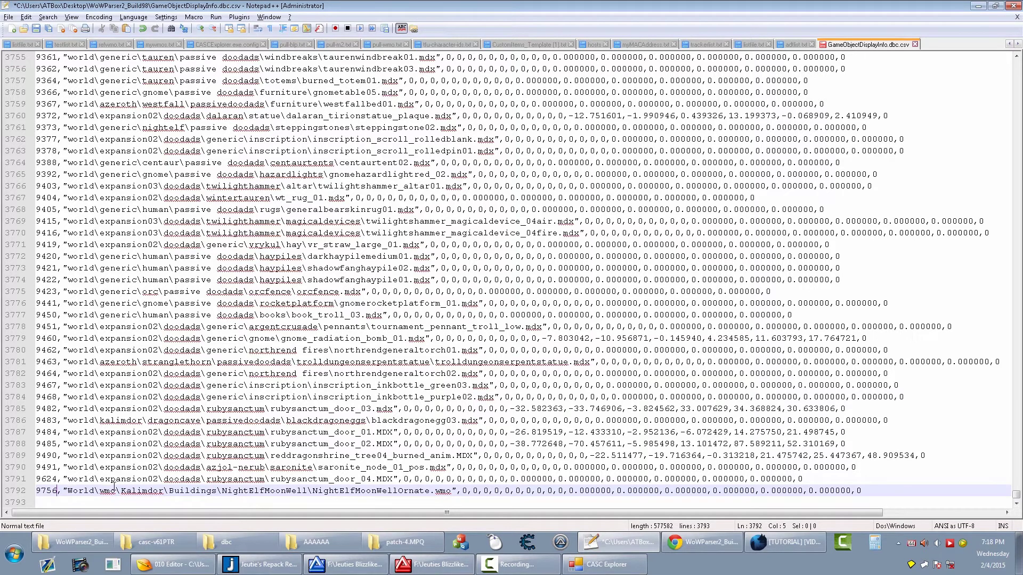
drag(68, 491, 450, 491)
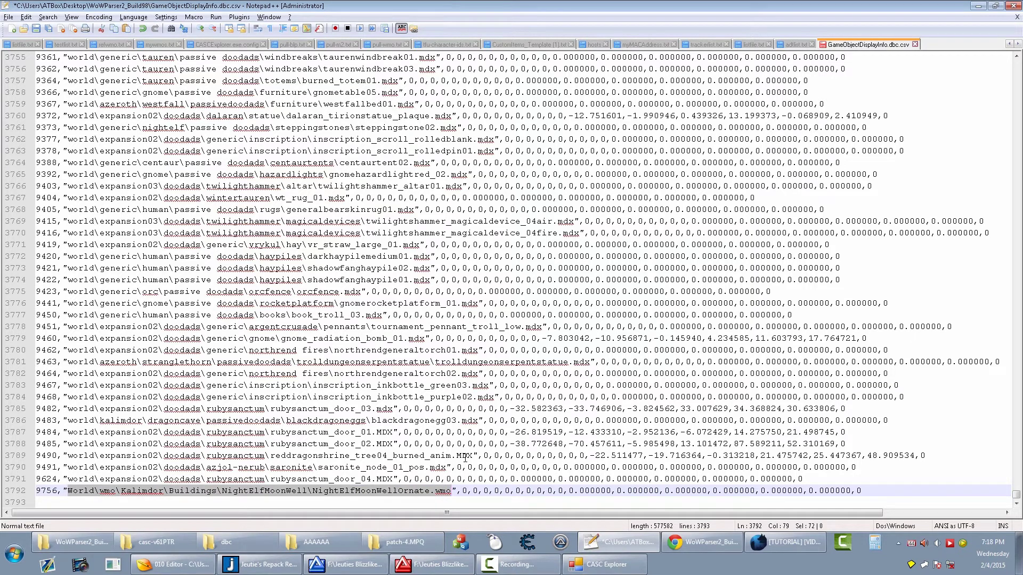
key(Delete)
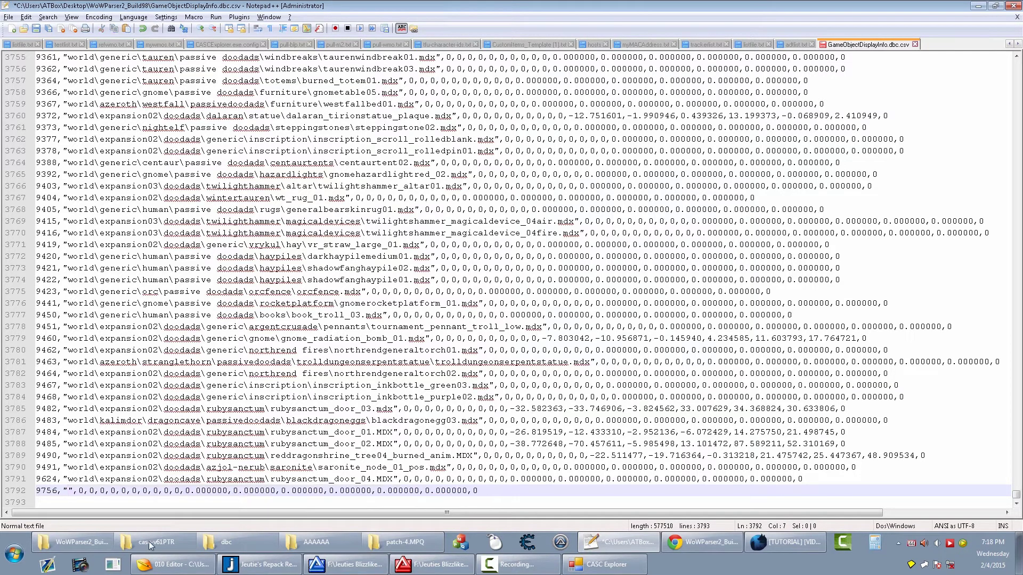
Step: Switch to File Explorer and go into World\wmo\Pandaria\Generic\House inside the patch-4.MPQ folder
click(326, 543)
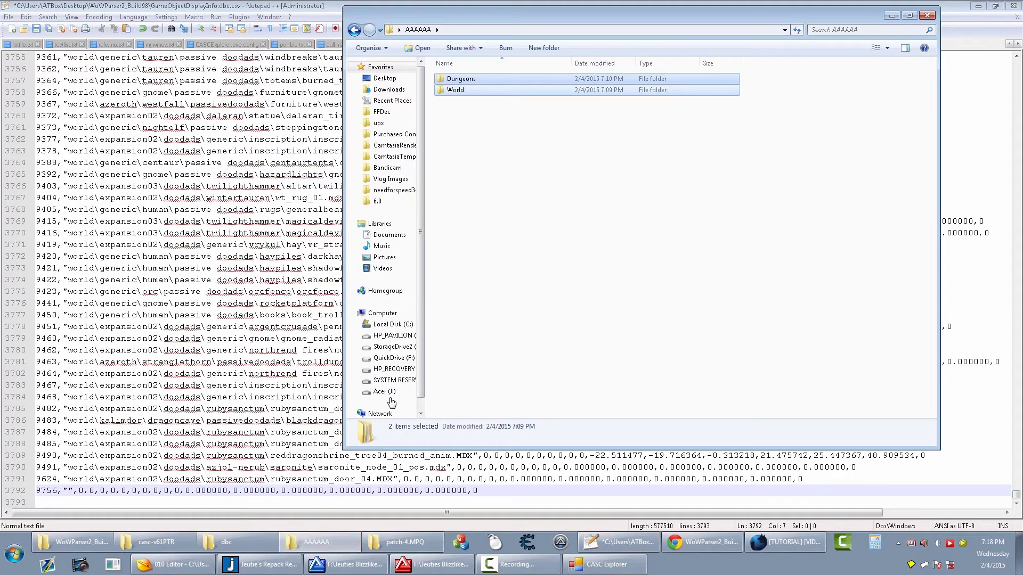
click(520, 308)
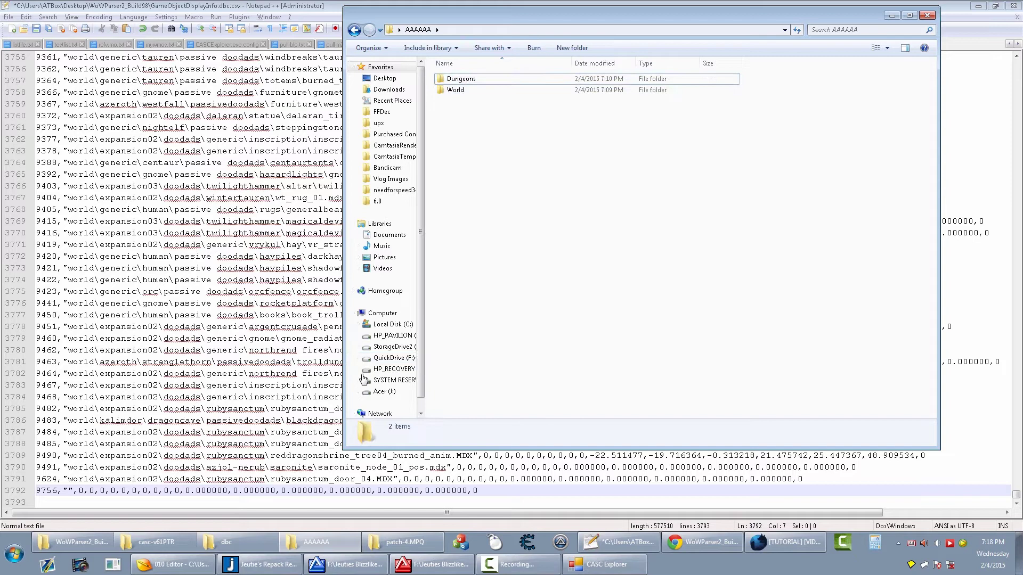
click(310, 543)
click(401, 542)
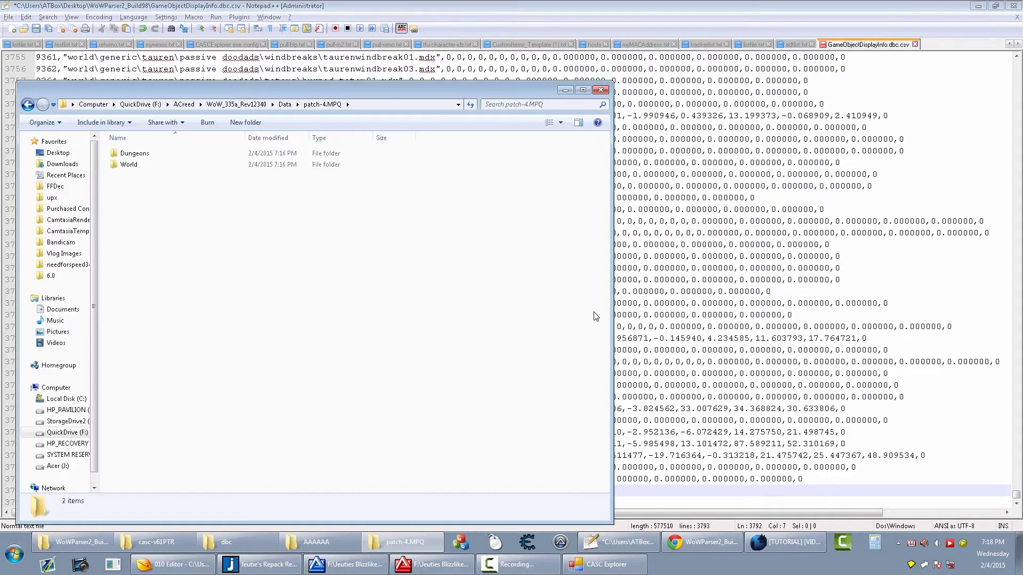
double_click(142, 167)
double_click(153, 155)
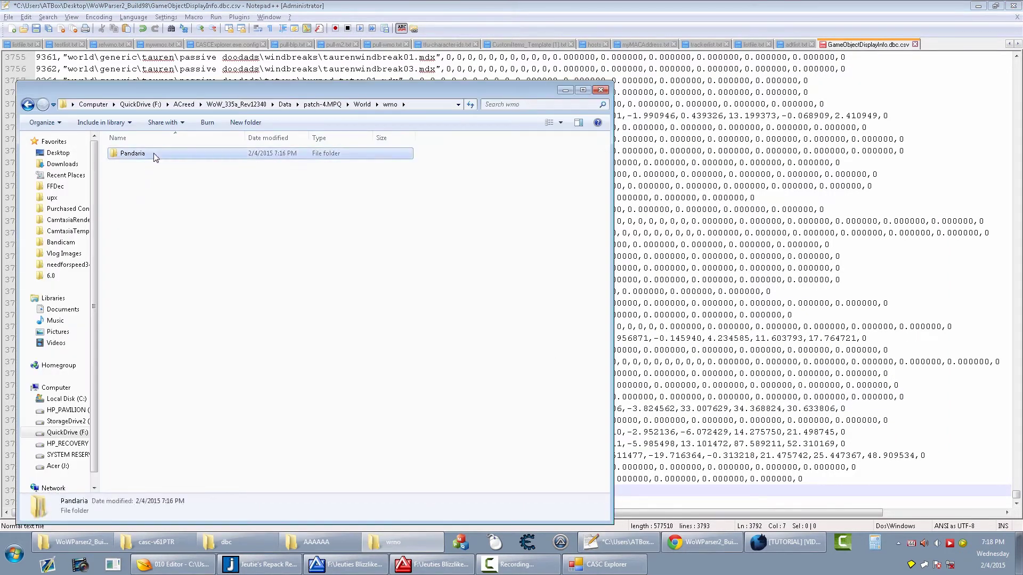
double_click(153, 154)
double_click(160, 155)
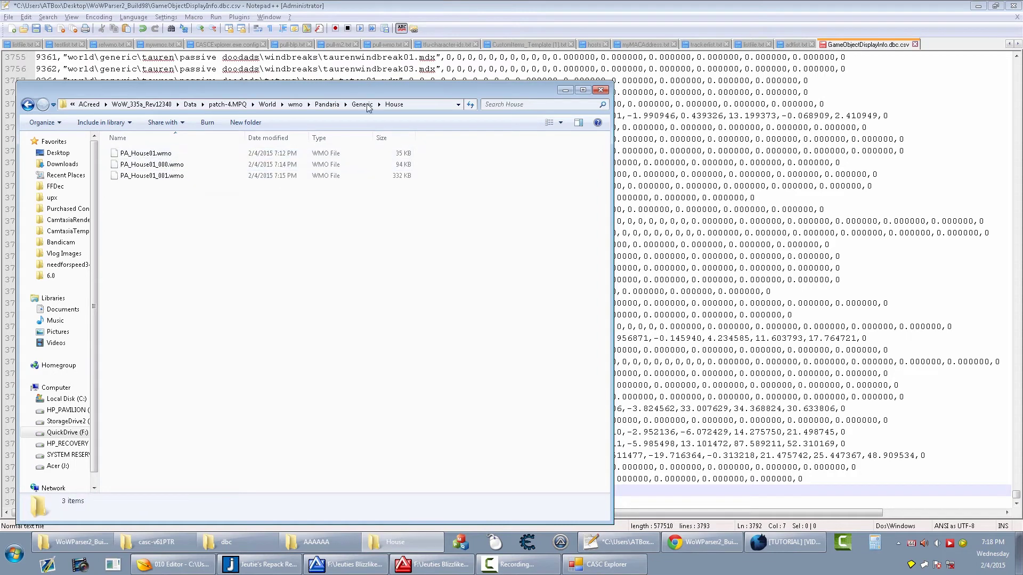
Step: Copy the folder path World\wmo\Pandaria\Generic\House into the quotes of line 9756 in Notepad++, ending it with a backslash
click(410, 104)
drag(327, 105, 223, 122)
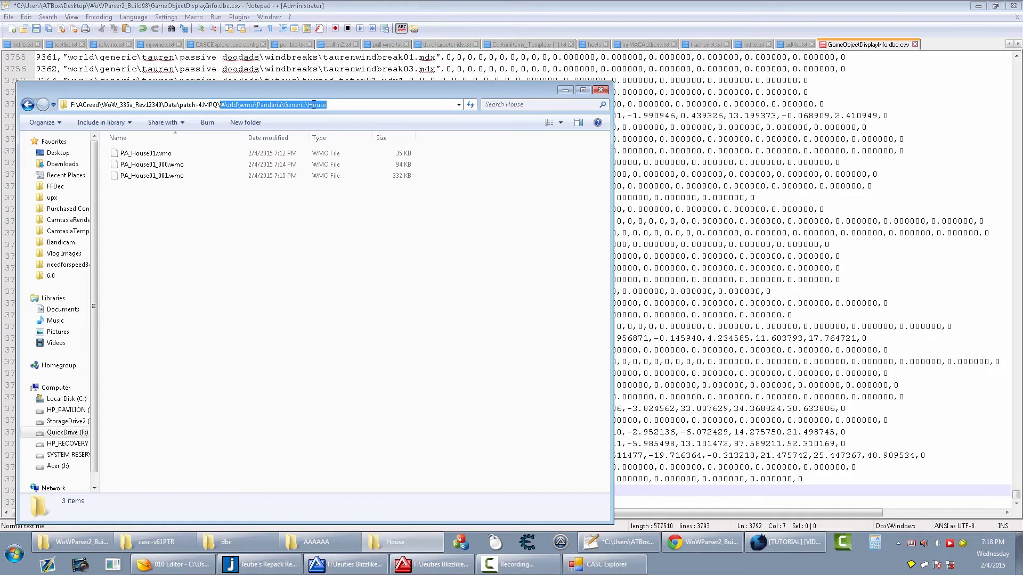
key(ctrl+c)
key(alt+Tab)
key(ctrl+v)
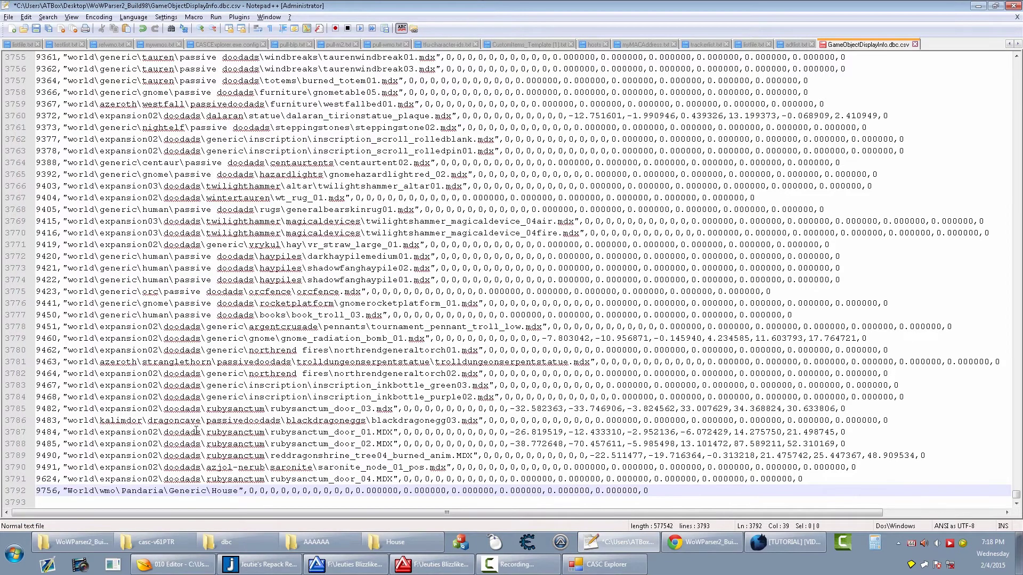
text(\)
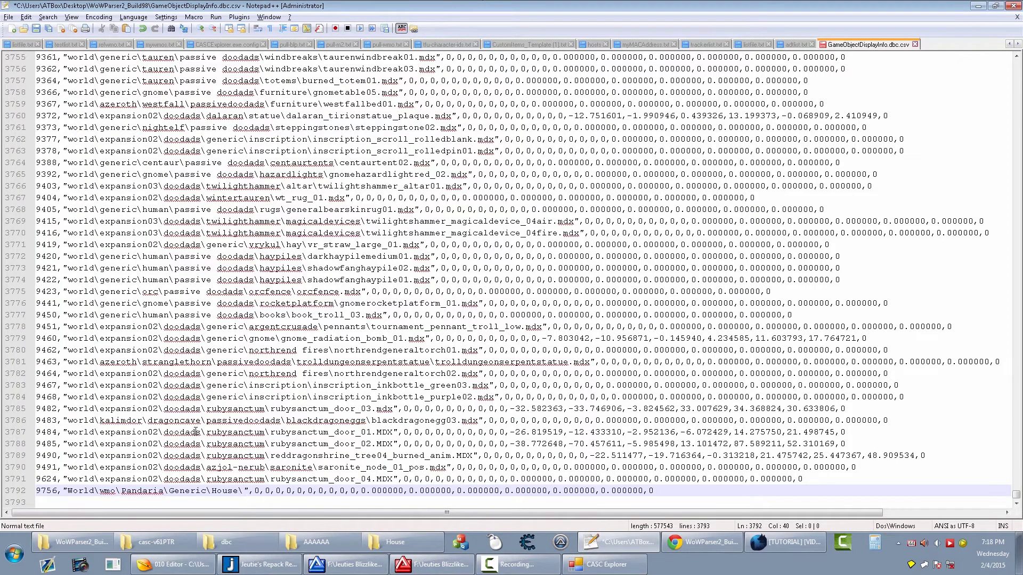
Step: Copy the file name PA_House01.wmo from the House folder to the end of line 9756's path in Notepad++ and save the CSV
key(alt+Tab)
click(138, 155)
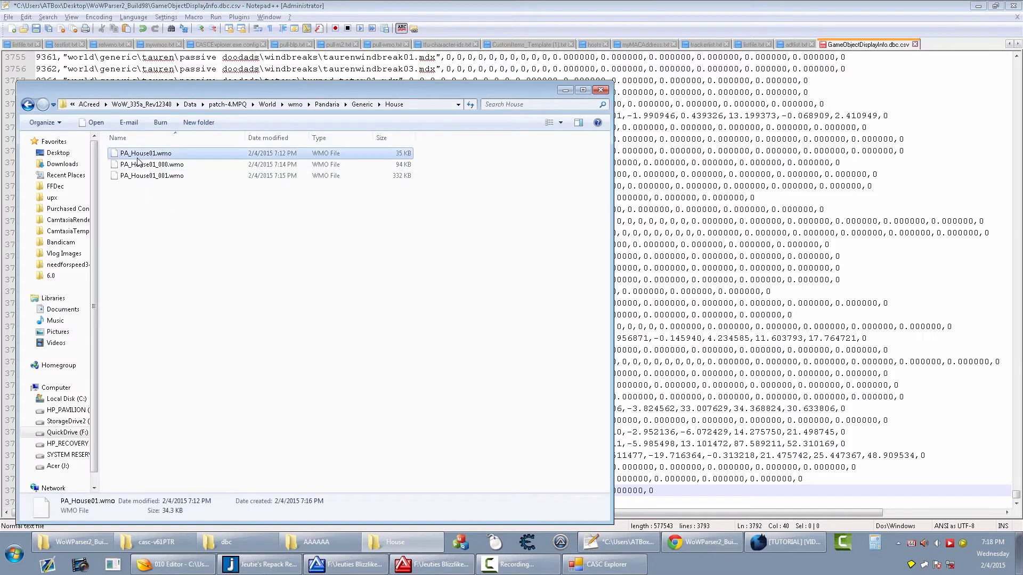
key(F2)
key(ctrl+c)
key(alt+Tab)
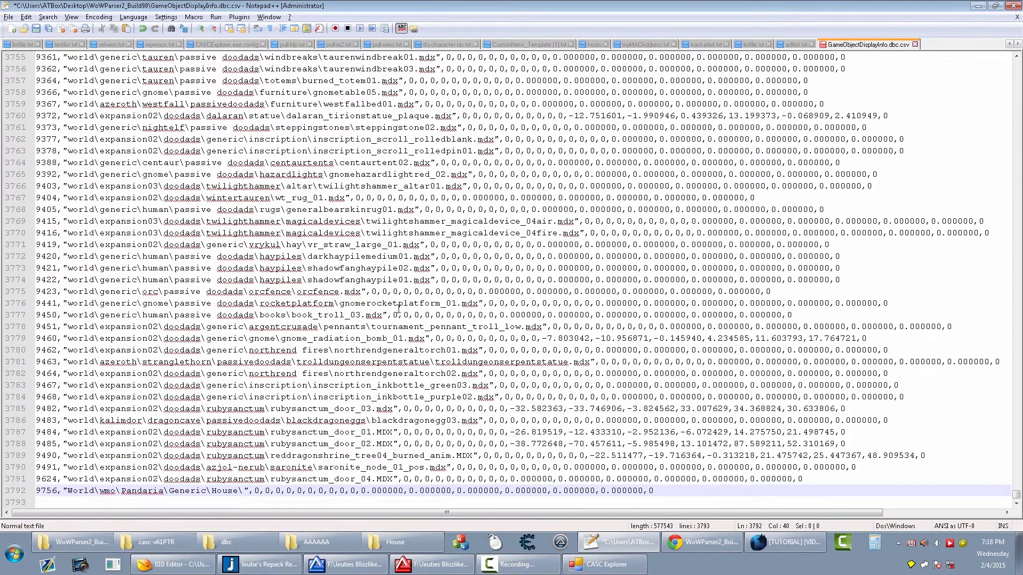
key(ctrl+v)
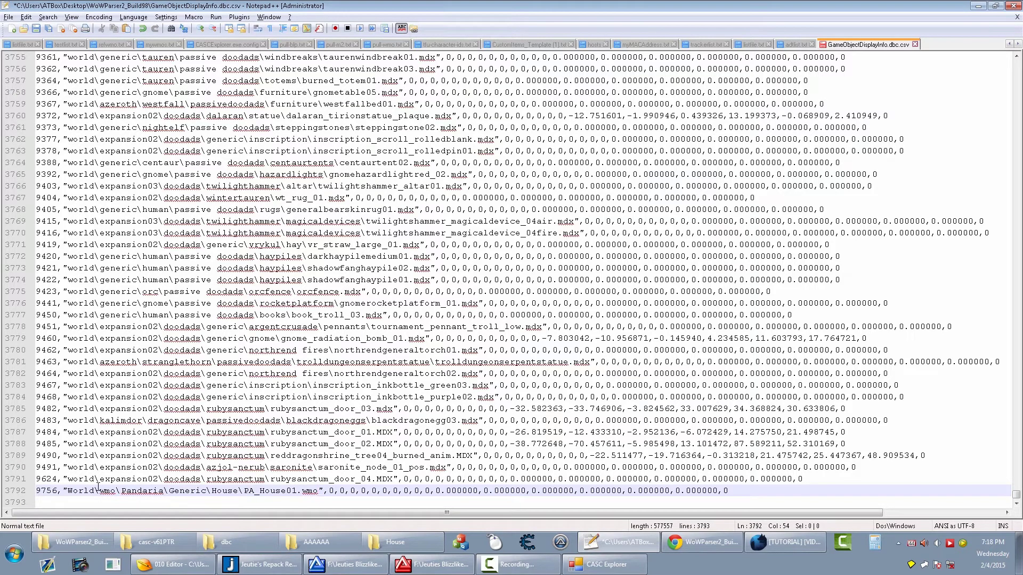
key(ctrl+s)
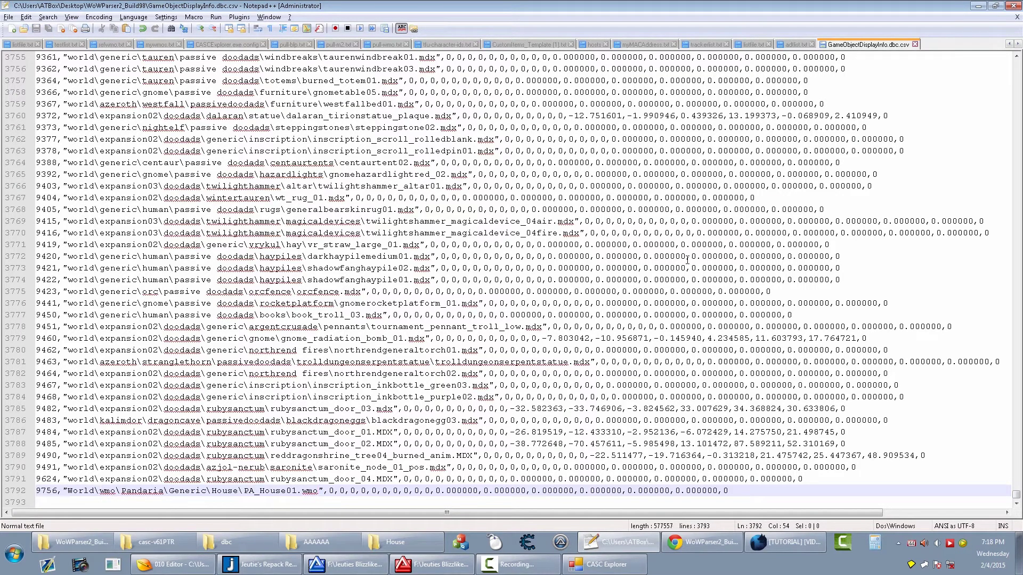
Step: Switch to File Explorer and delete the old GameObjectDisplayInfo.dbc from the WoWParser2_Build98 folder, keeping the CSV
click(978, 6)
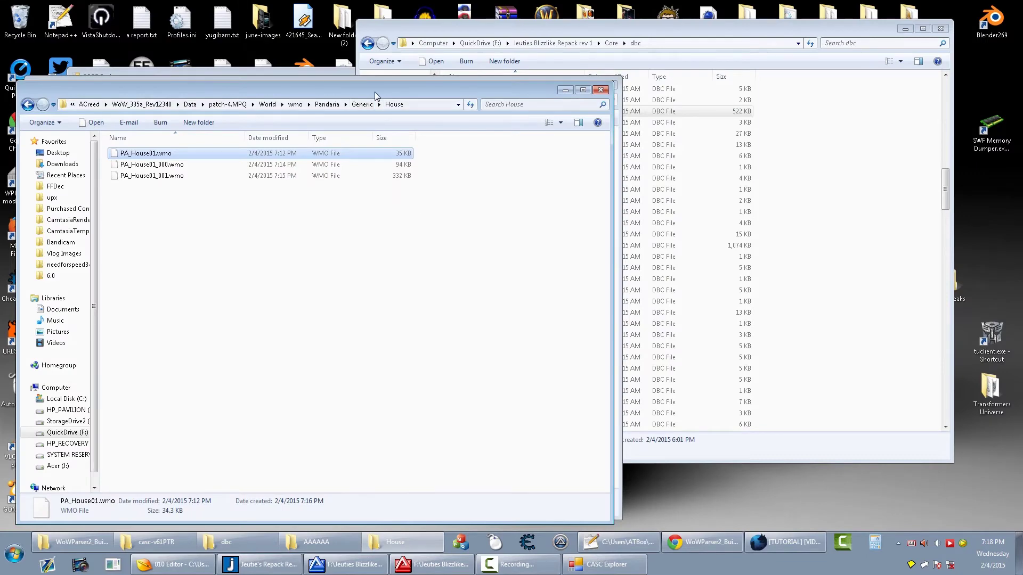
drag(375, 91, 770, 90)
click(215, 228)
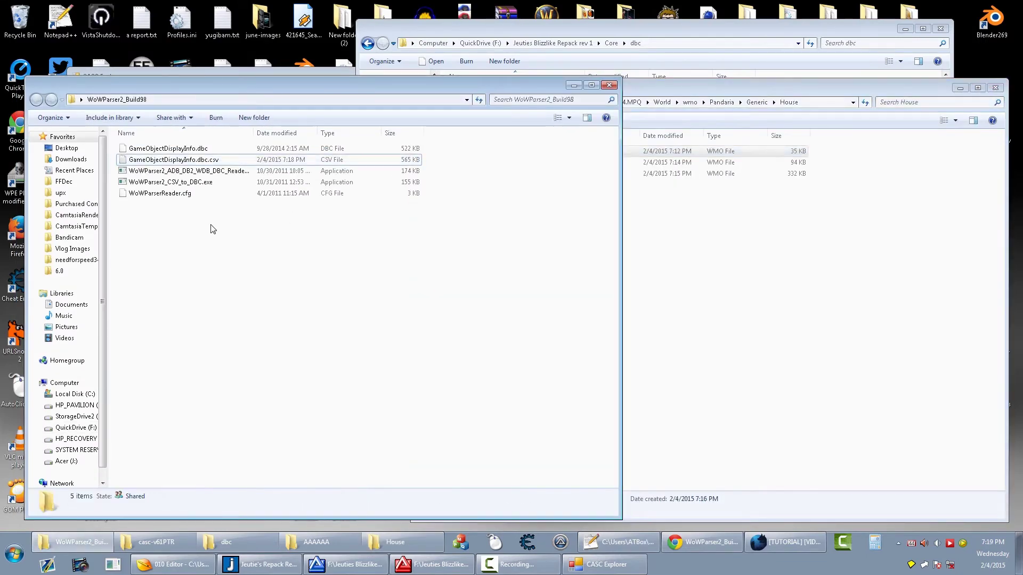
click(190, 162)
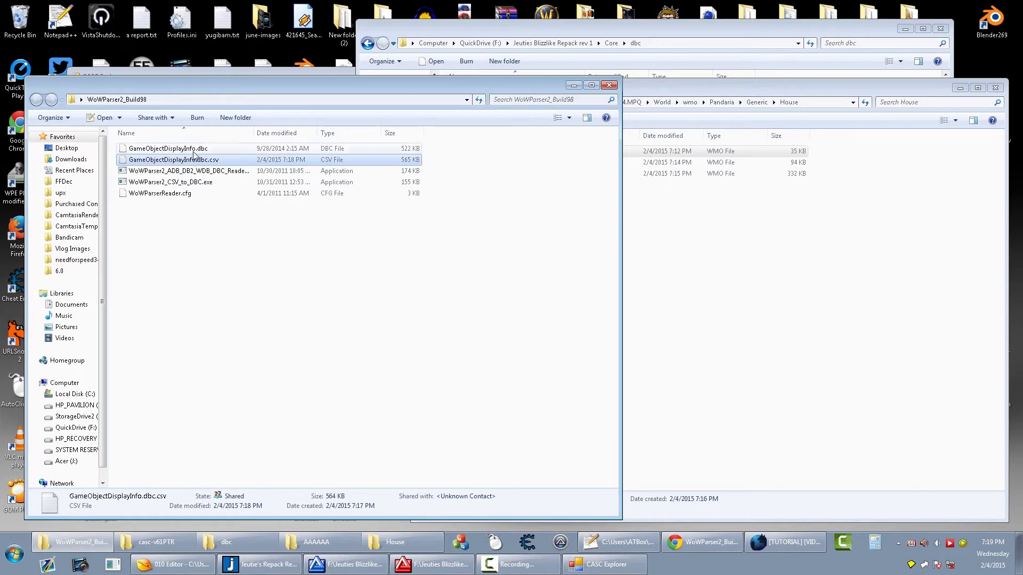
click(195, 154)
key(Delete)
click(541, 315)
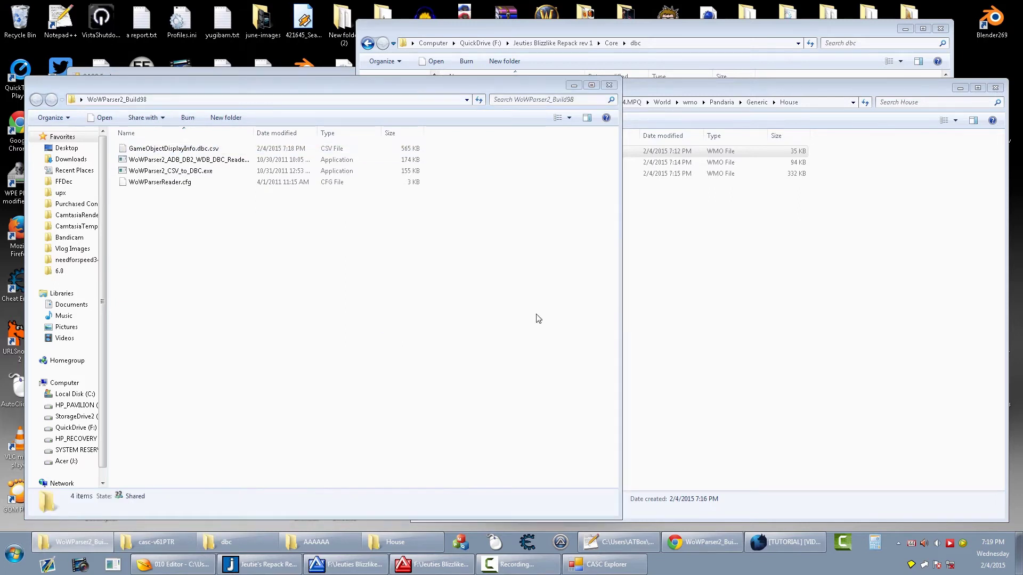
Step: Convert the edited CSV with WoWParser2_CSV_to_DBC.exe and rename the generated file to GameObjectDisplayInfo.dbc
double_click(162, 171)
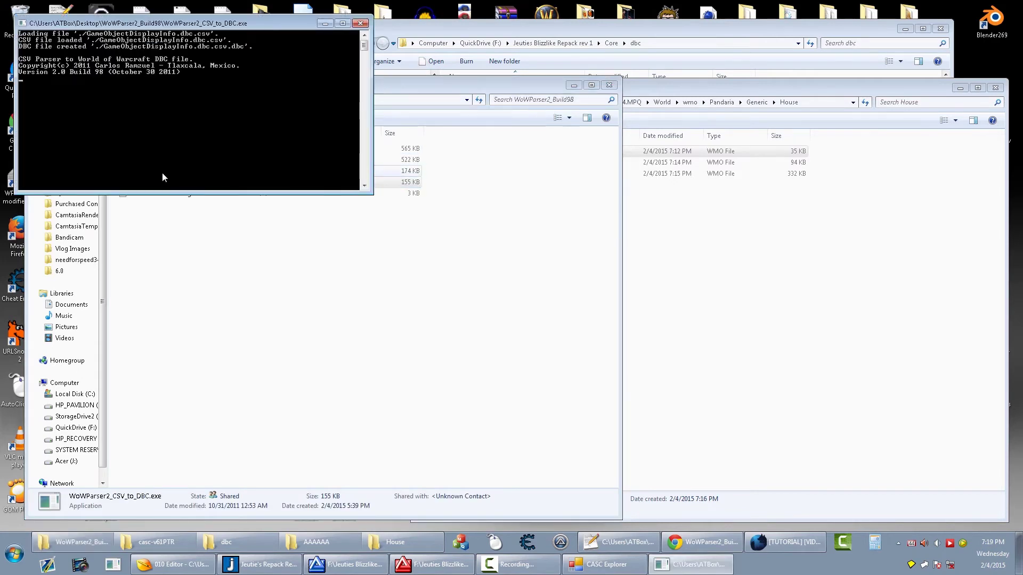
click(177, 161)
click(210, 161)
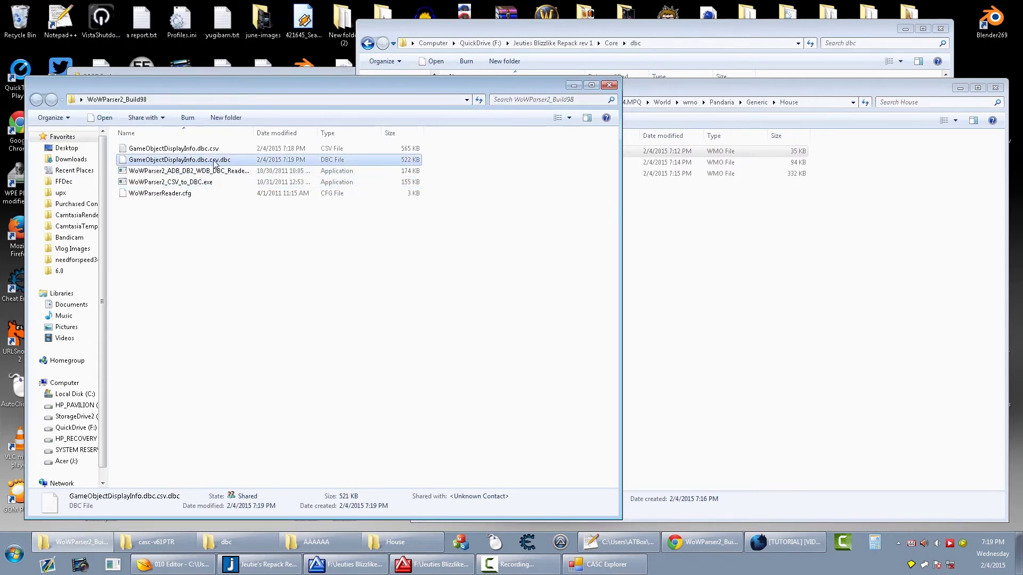
drag(208, 159, 290, 163)
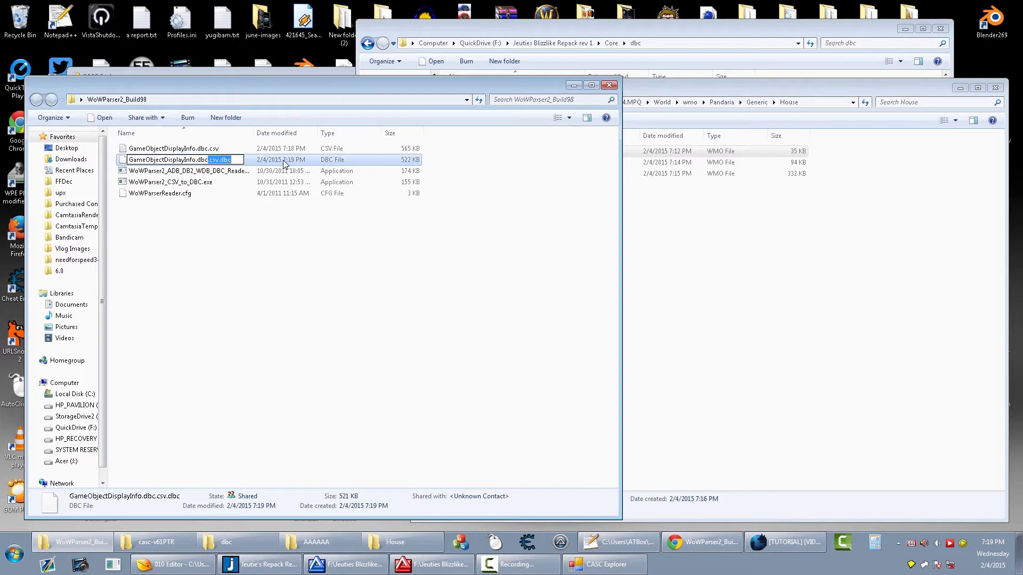
key(BackSpace)
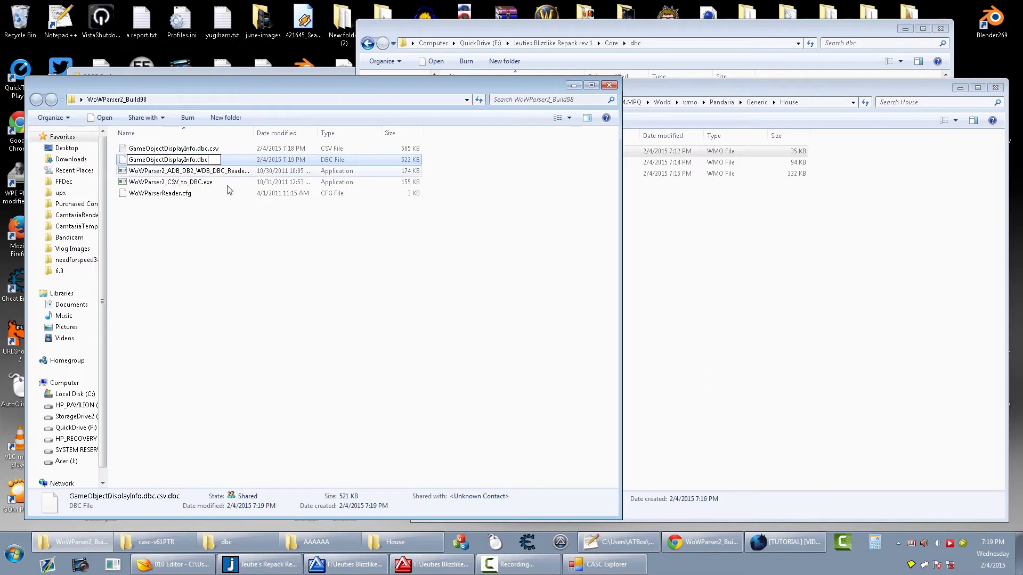
click(219, 250)
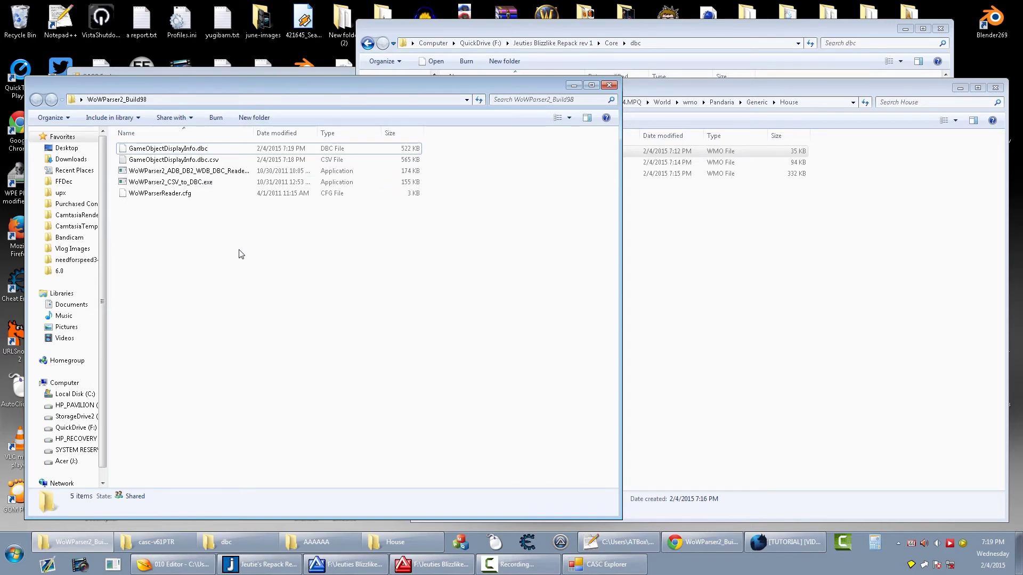
Step: Check in the Folder Options whether extensions for known file types are hidden
key(alt)
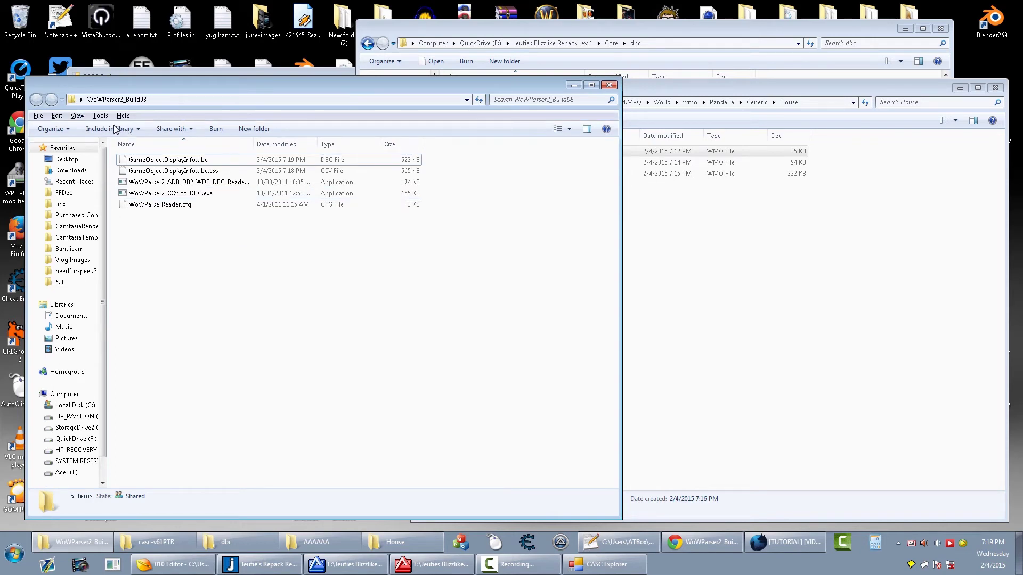
click(100, 115)
click(130, 168)
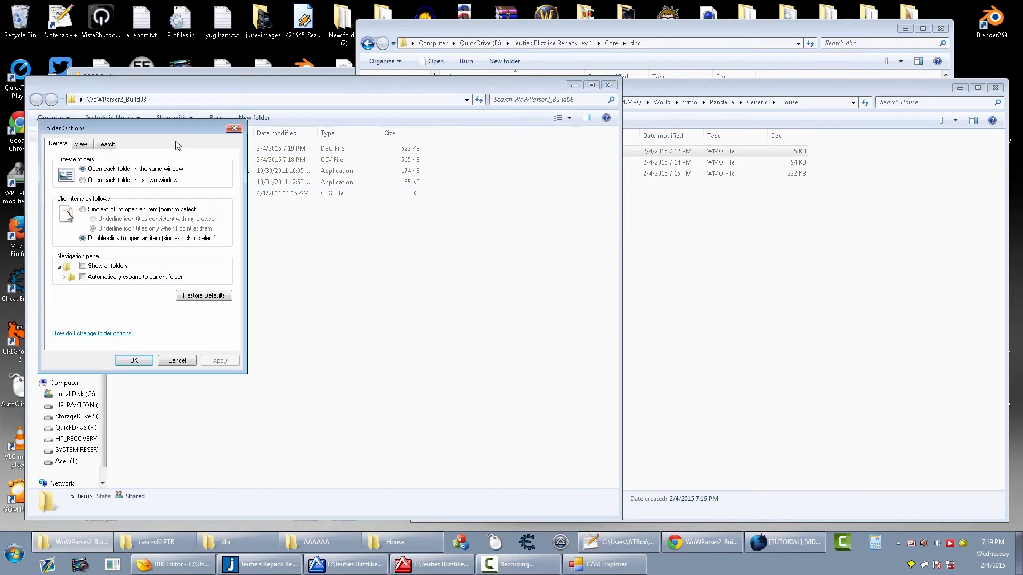
click(80, 144)
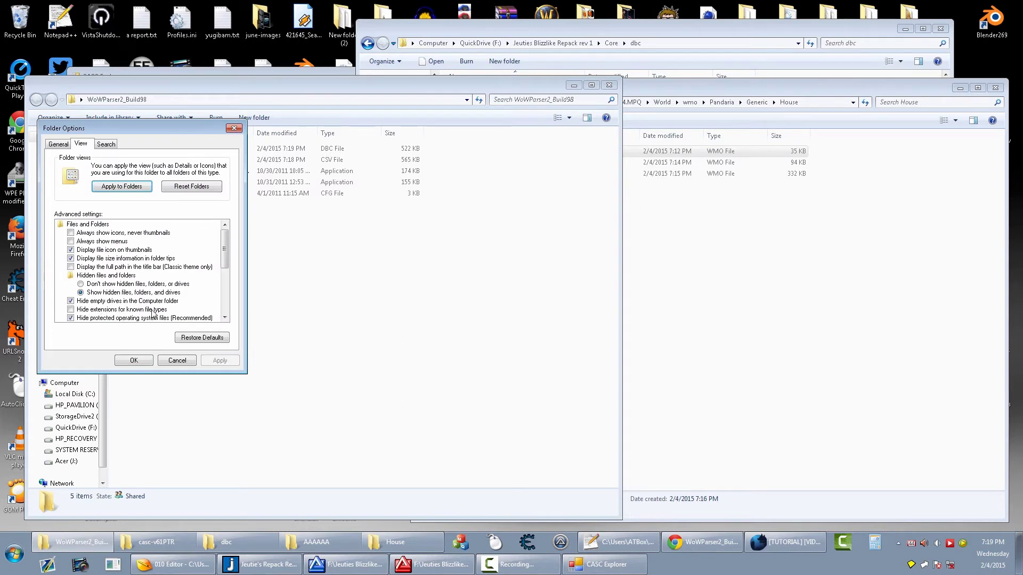
click(141, 361)
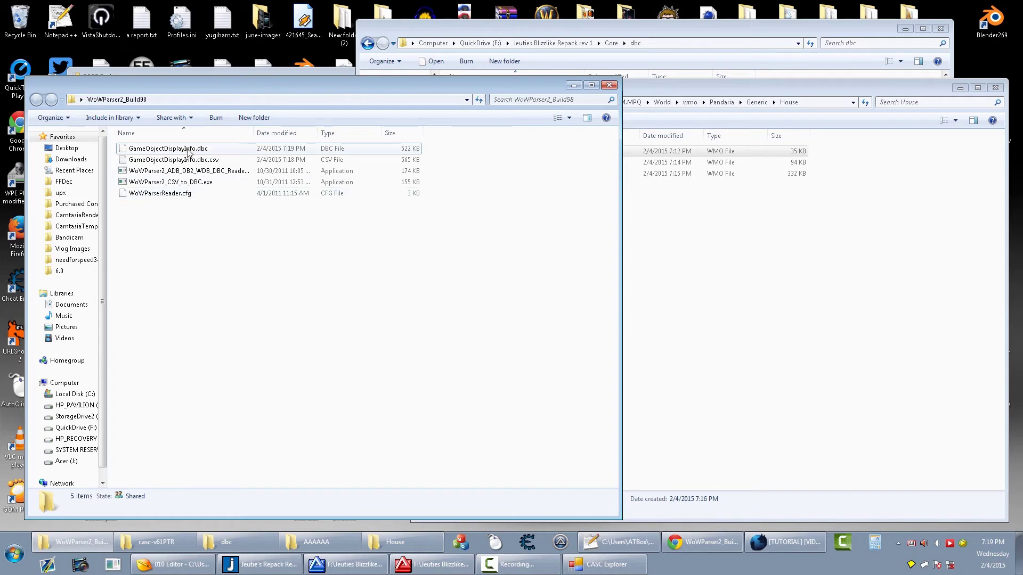
Step: Create a folder named DBFilesClient directly inside patch-4.MPQ and open it
click(773, 313)
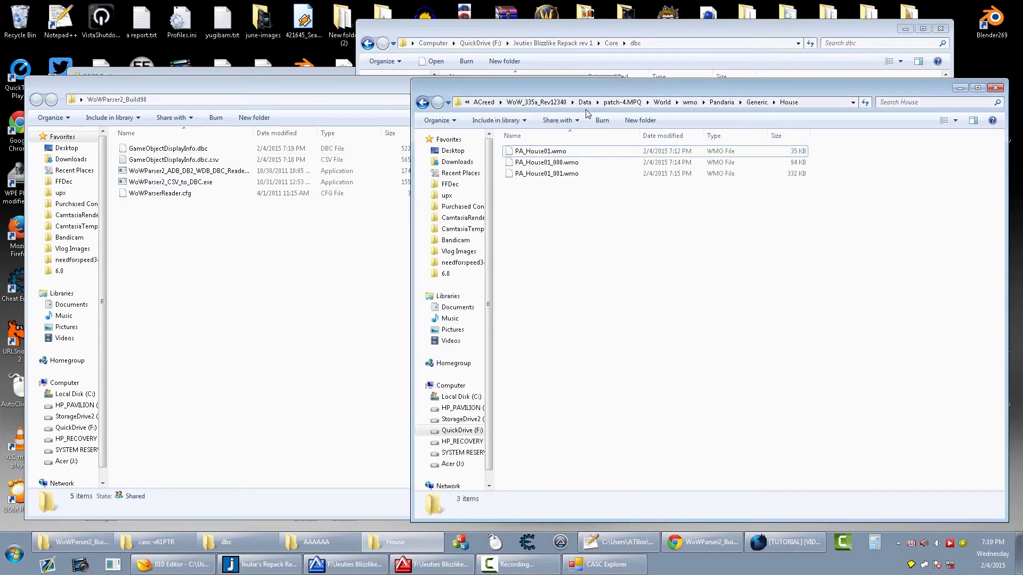
click(623, 101)
key(ctrl+shift+n)
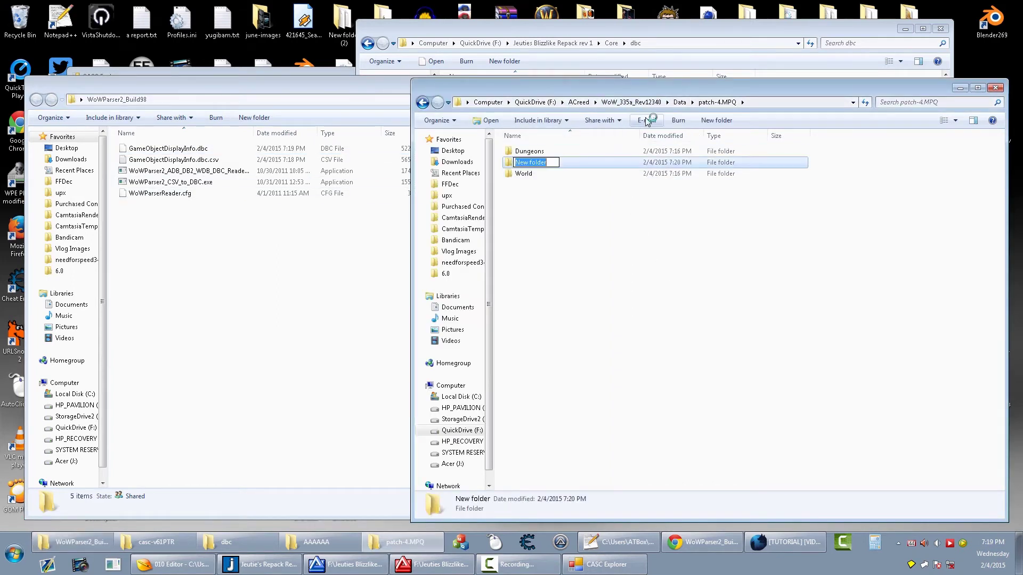
text(DBFilesClie)
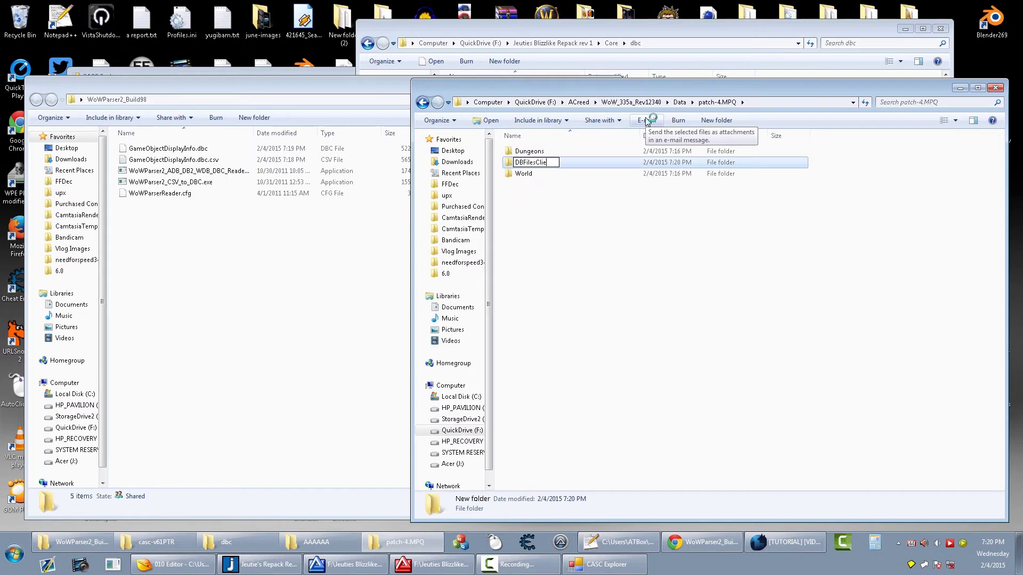
text(nt)
key(Return)
key(Return)
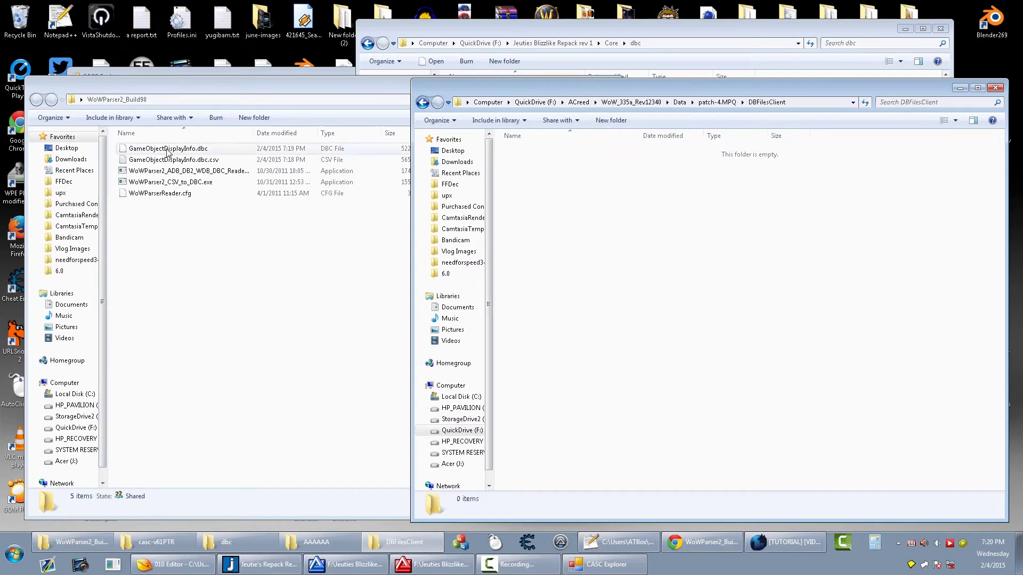
Step: Copy the new GameObjectDisplayInfo.dbc into DBFilesClient and into the repack's Core\dbc folder, replacing the existing file there
drag(167, 153, 688, 245)
click(725, 271)
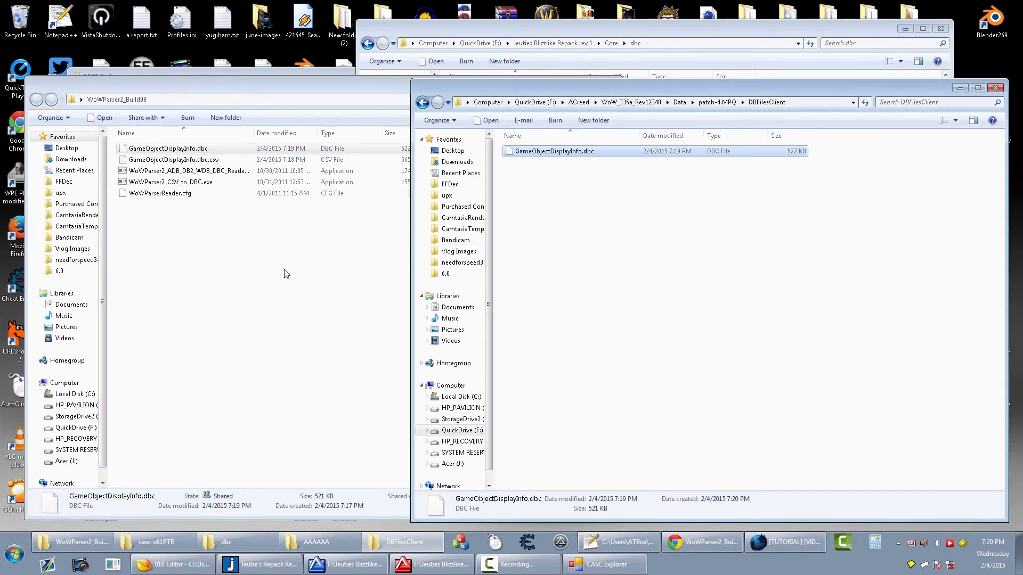
click(287, 273)
click(192, 153)
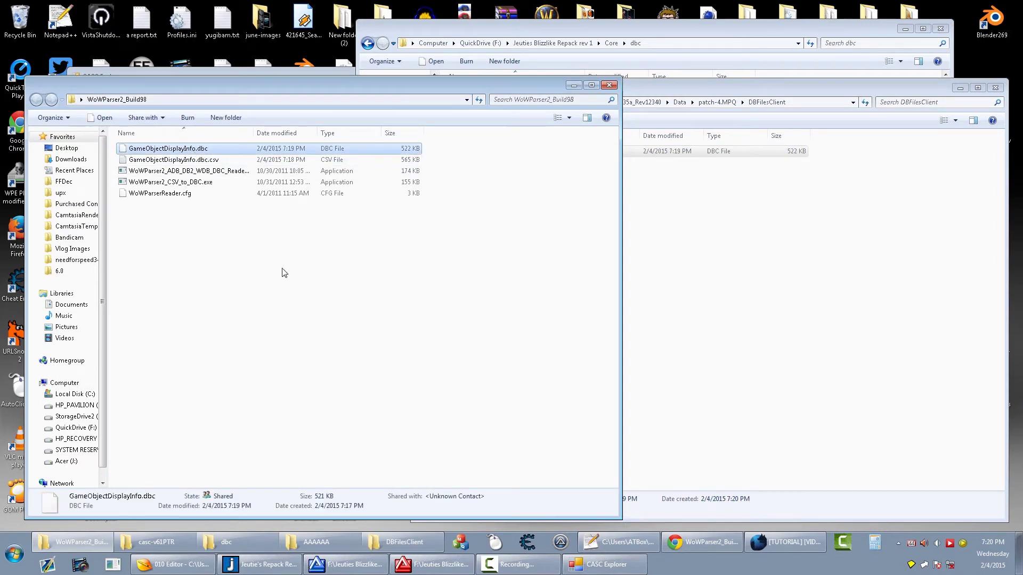
click(255, 542)
drag(190, 151, 731, 243)
click(733, 261)
click(520, 218)
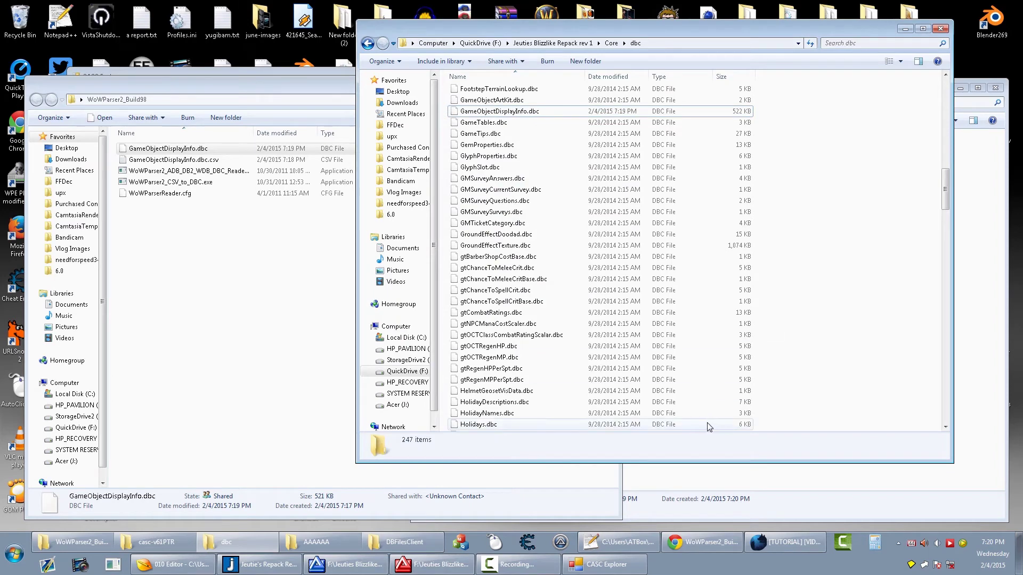
Step: Launch SQLyog and open the data of the gameobject_template table in the world database
click(14, 554)
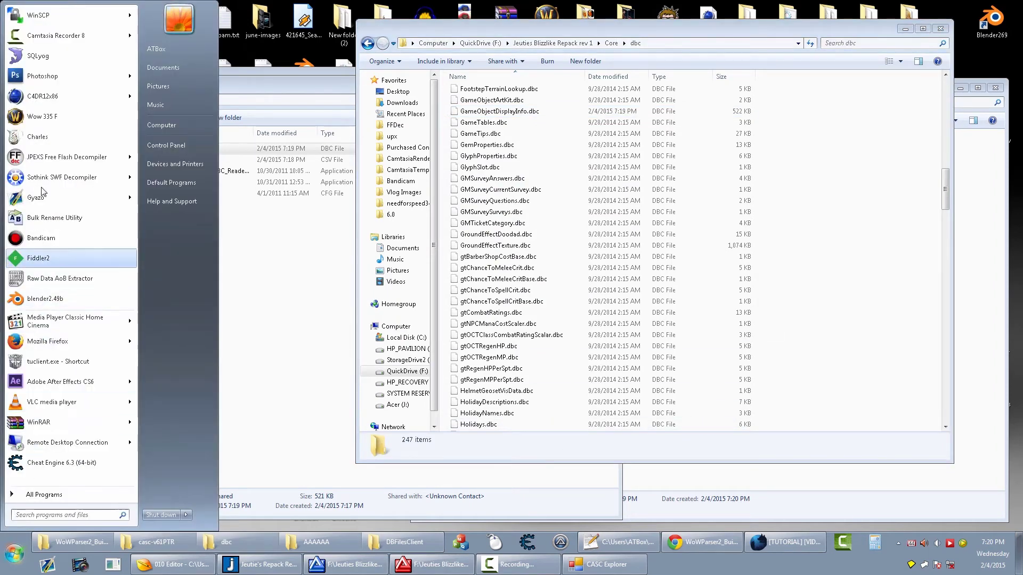
click(41, 56)
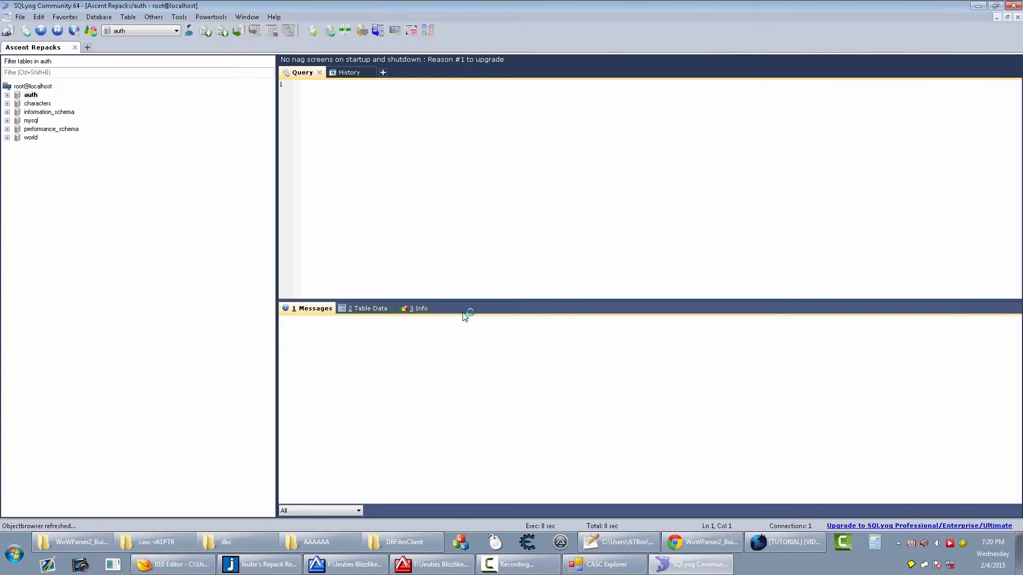
click(7, 137)
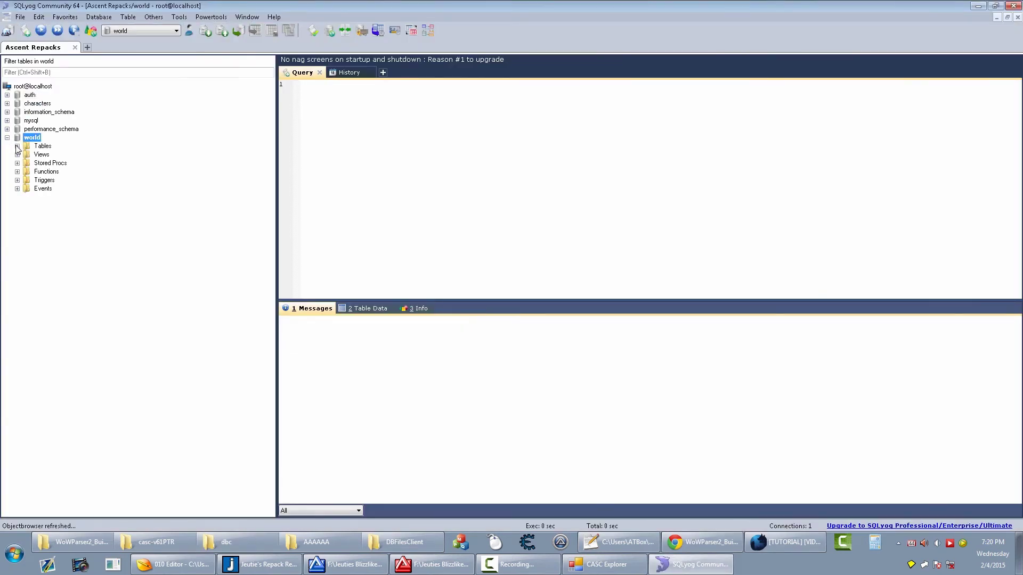
click(17, 147)
scroll(91, 331, down, 15)
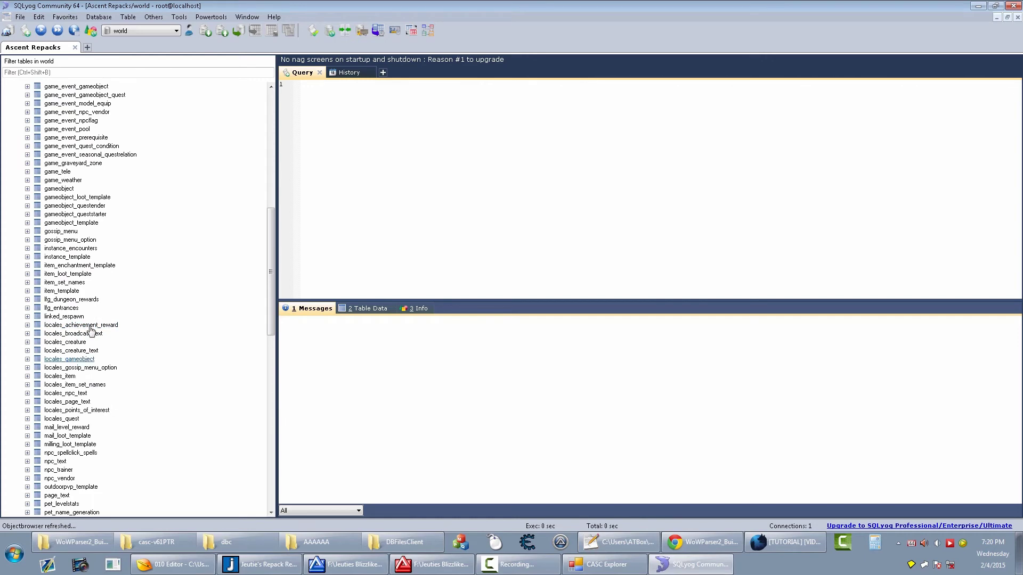
click(79, 223)
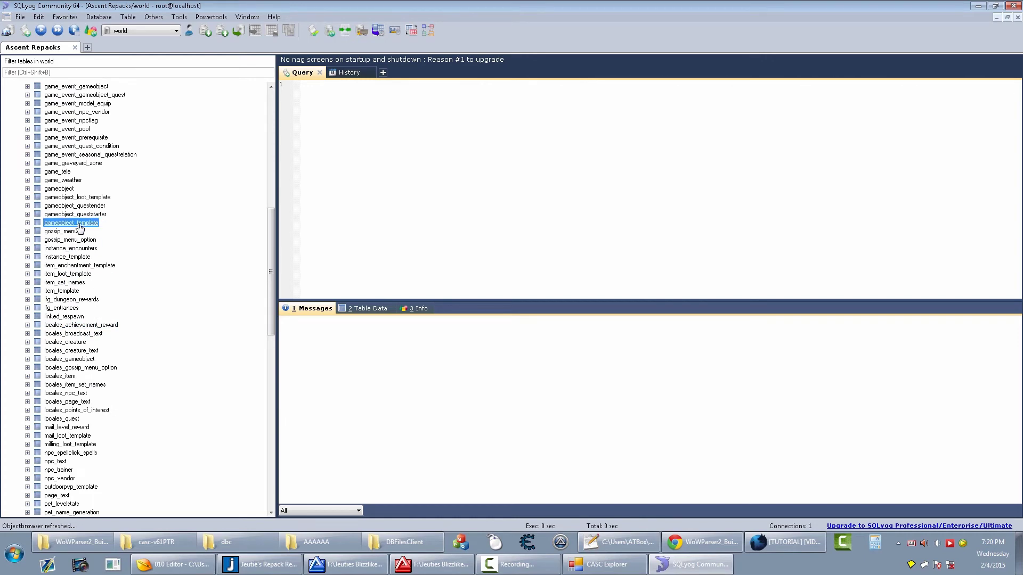
click(368, 309)
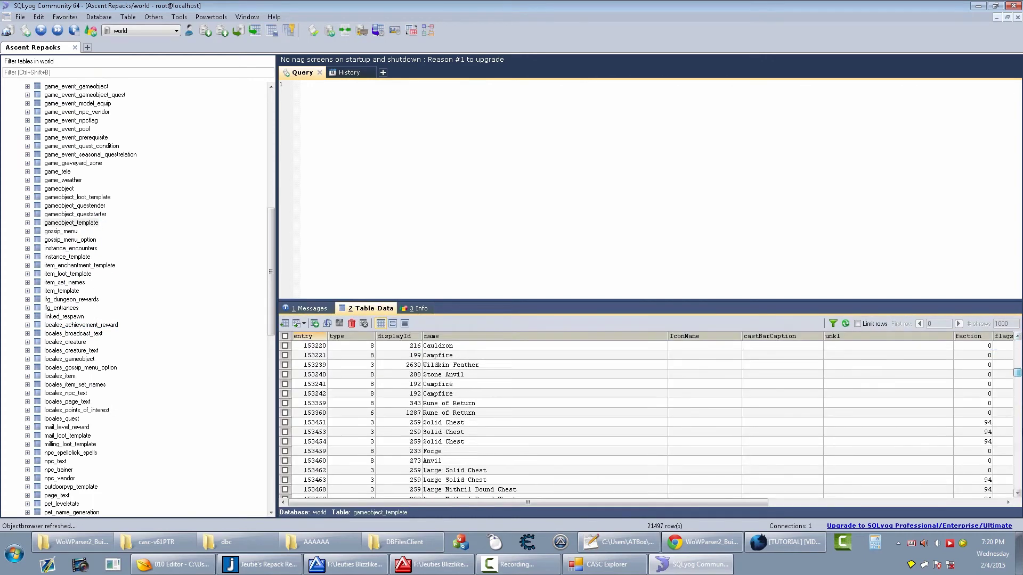
Step: Add a row at the end of gameobject_template with entry 500001 and type 11
key(ctrl+End)
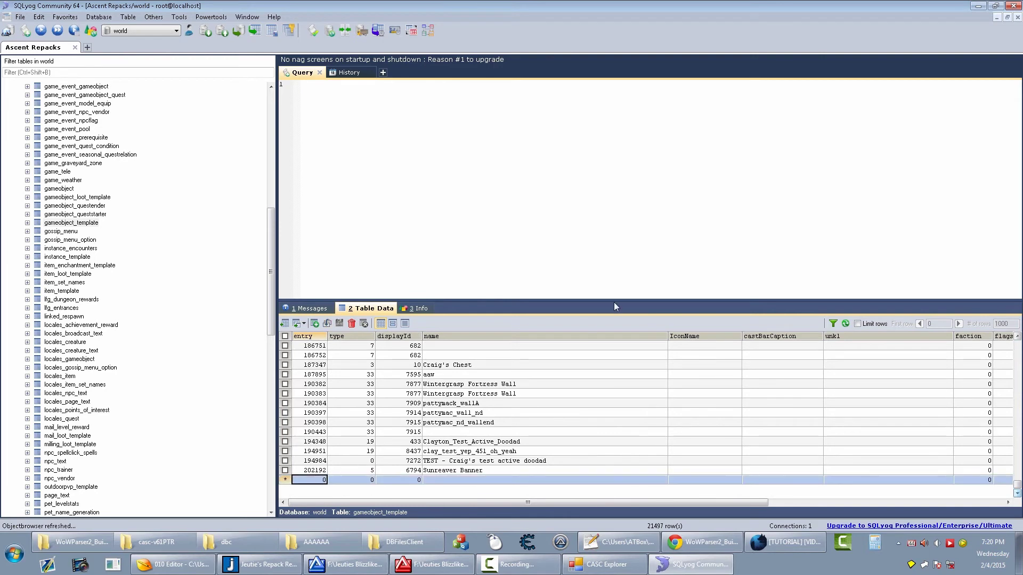
text(500001)
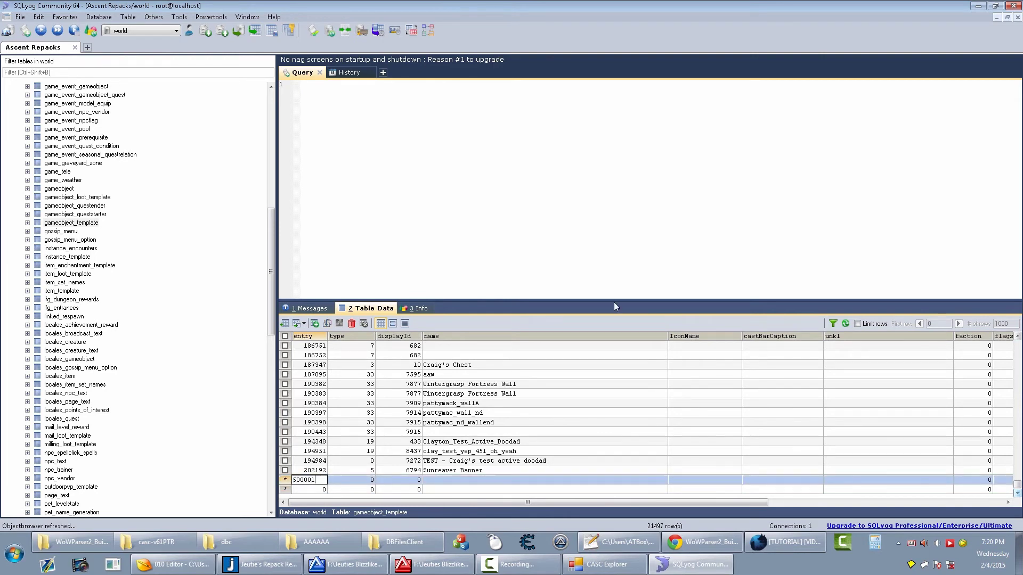
key(Tab)
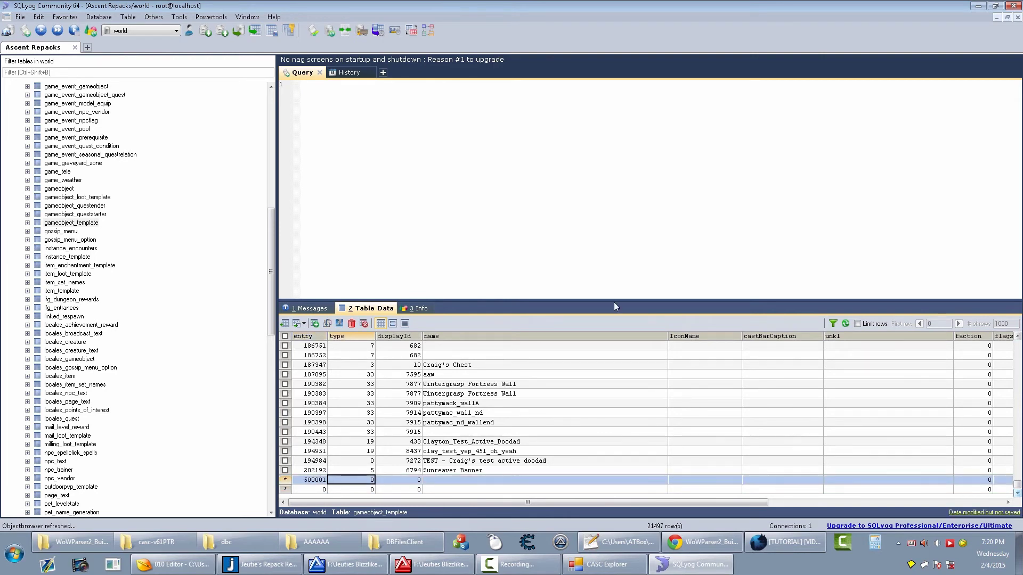
text(11)
key(Tab)
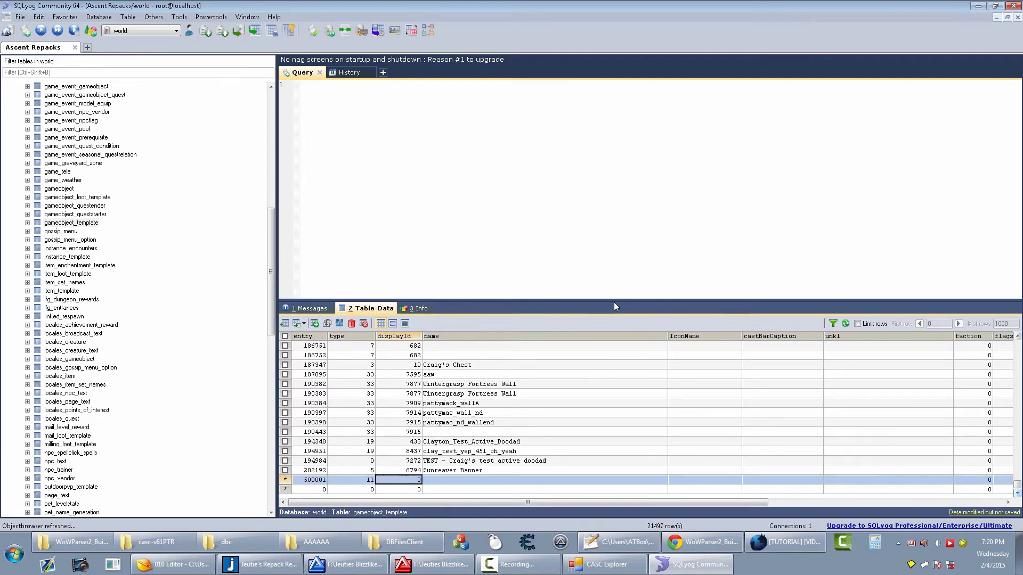
Step: Complete the new 500001 row with display ID 9756 from the GameObjectDisplayInfo CSV and the name PA House 1, and save it
click(633, 545)
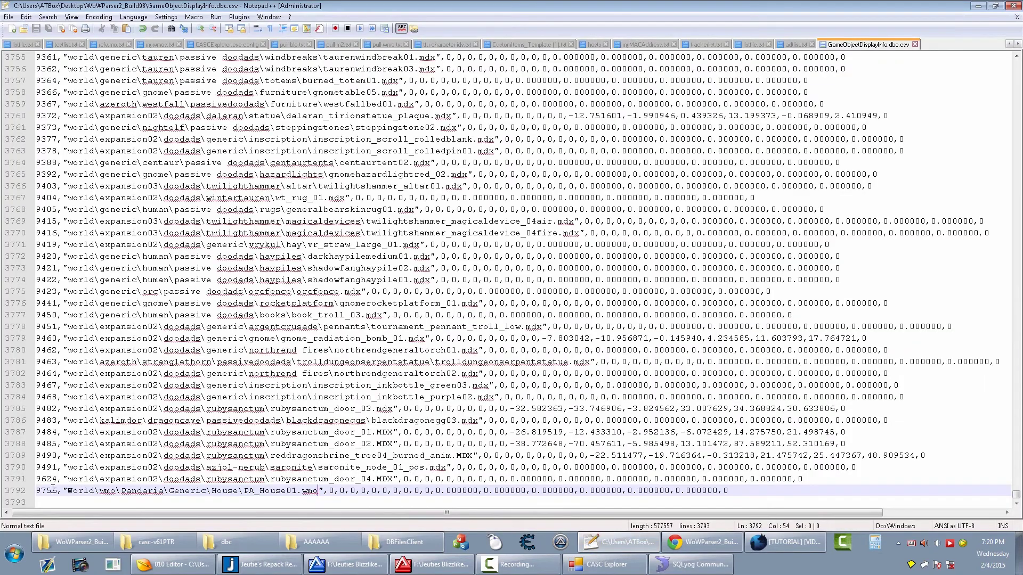
click(622, 548)
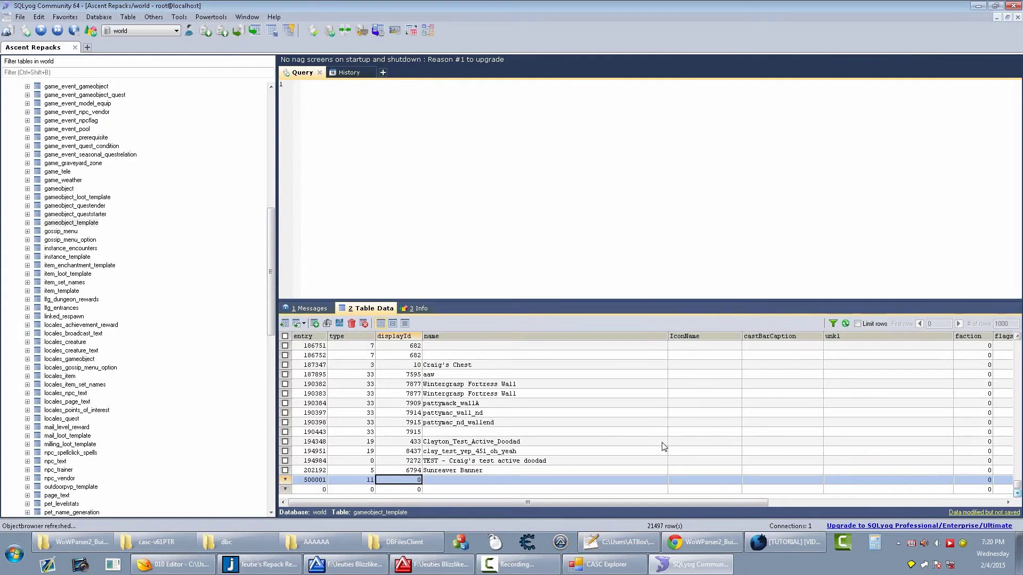
text(9756)
key(Tab)
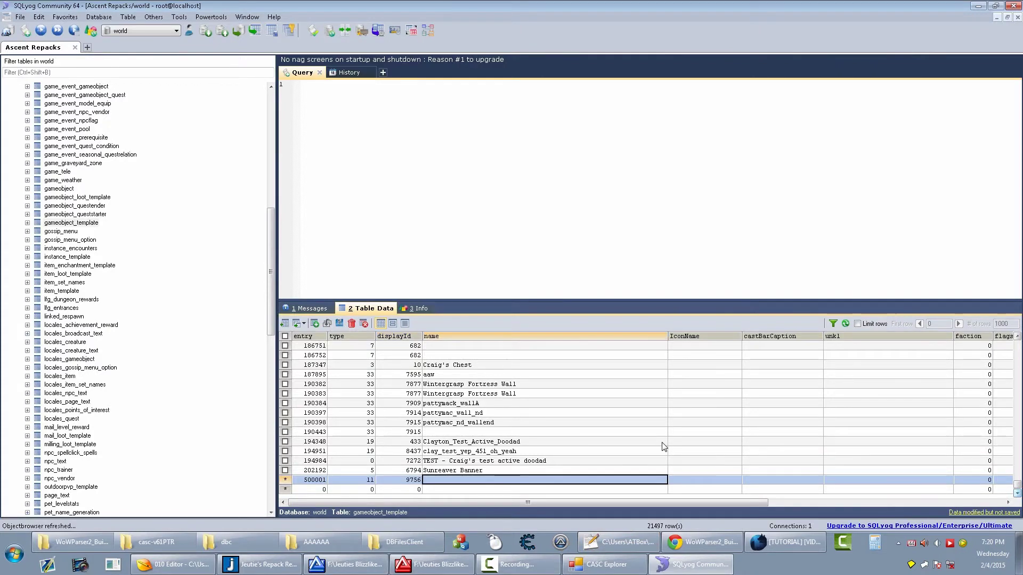
text(PA House 1)
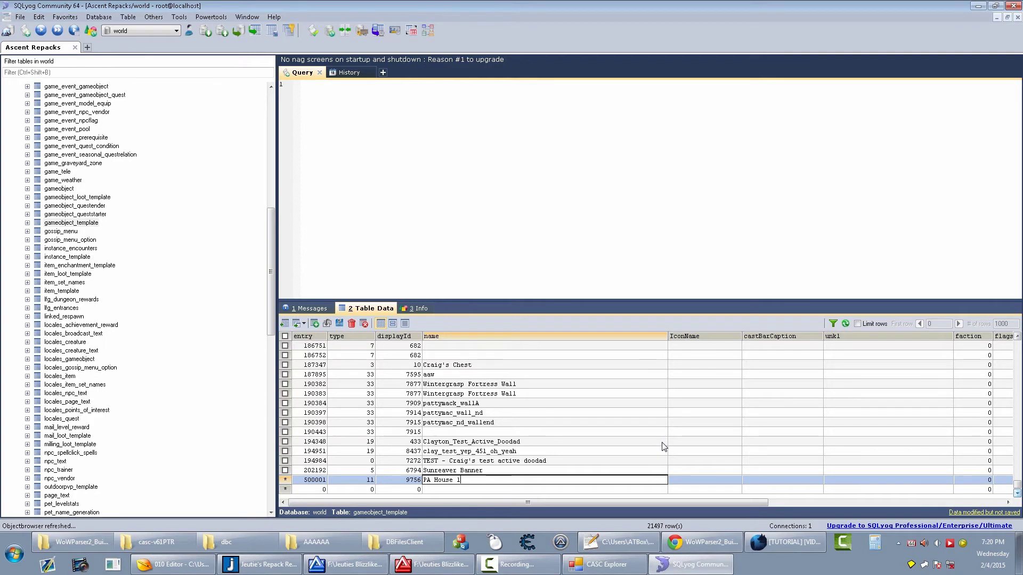
key(Return)
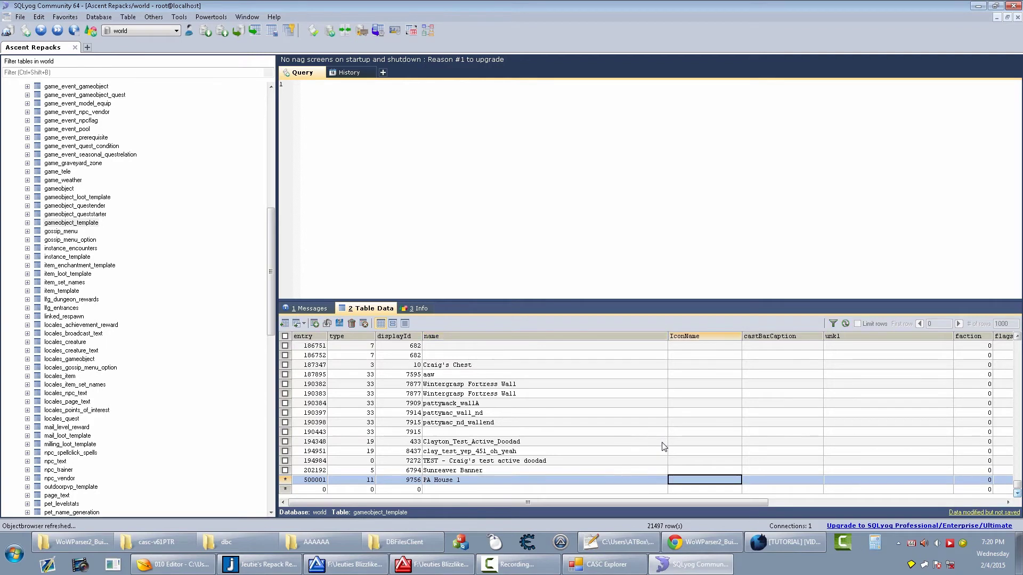
key(Up)
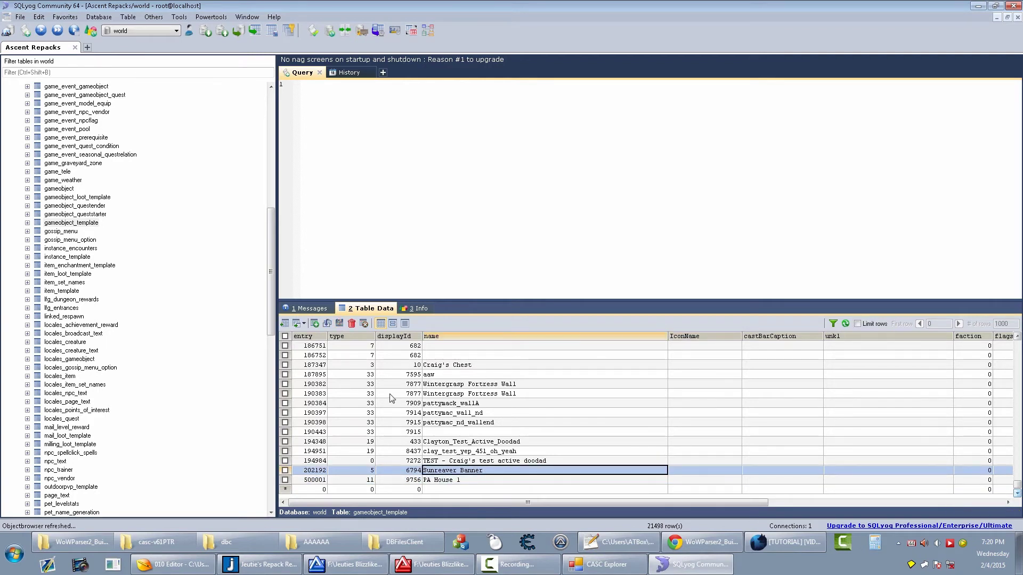
Step: Shut down the running world server and start it again from Jeutie's repack control panel
click(978, 6)
click(431, 564)
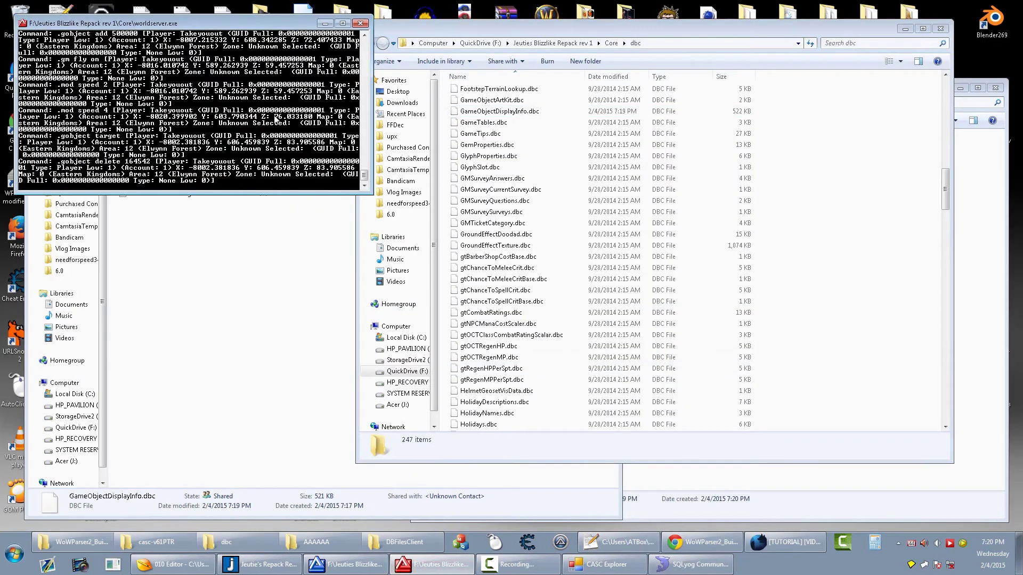
click(365, 19)
click(261, 564)
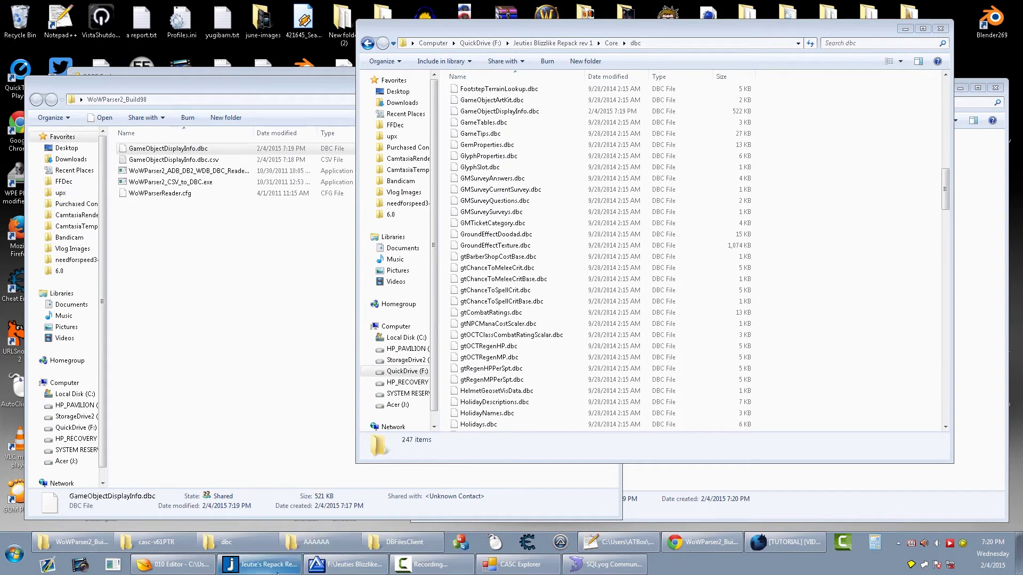
click(114, 81)
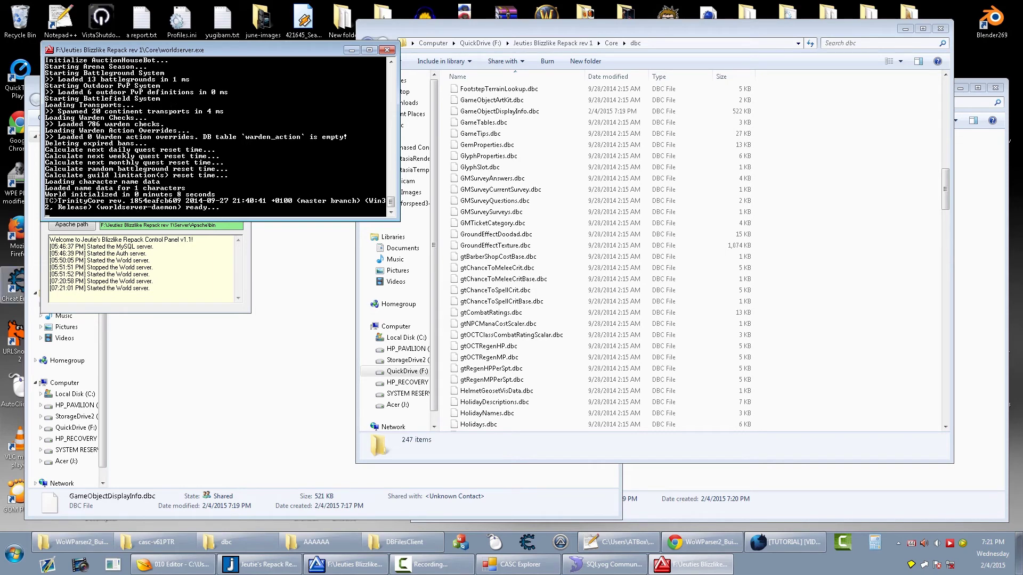
Step: Launch the World of Warcraft 3.3.5a client, log in and enter the world with the existing character
click(14, 554)
click(24, 117)
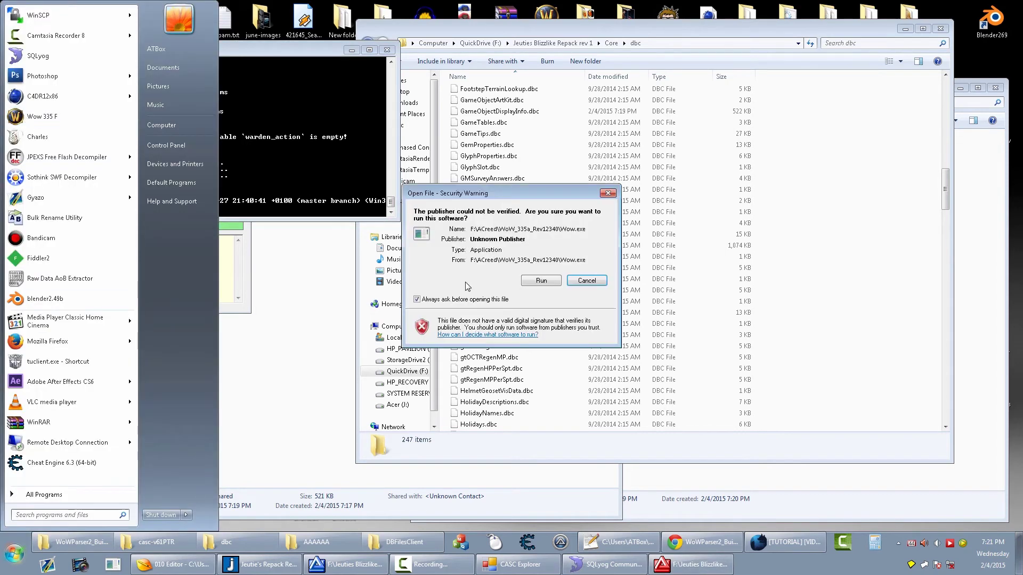
click(554, 283)
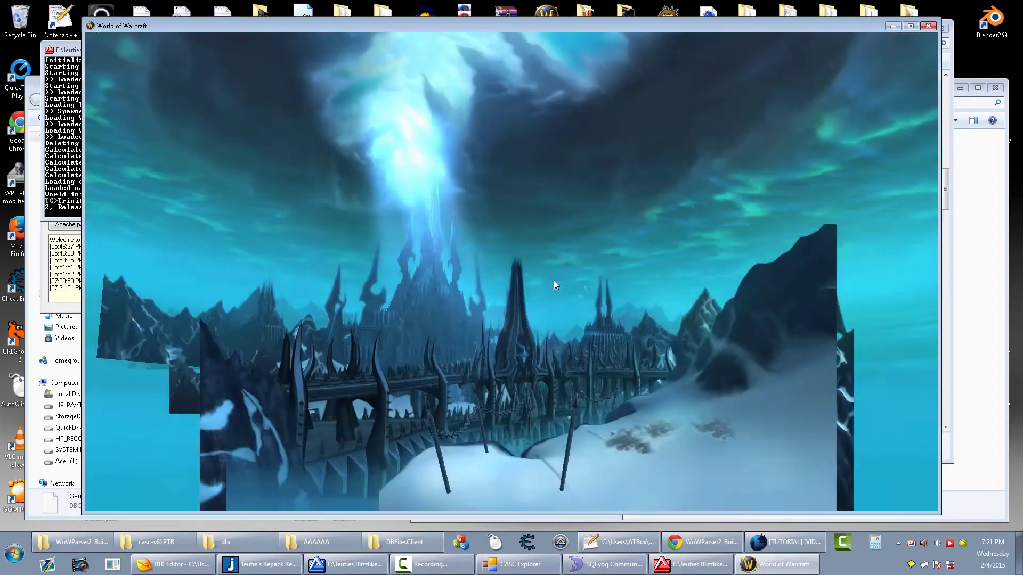
key(Return)
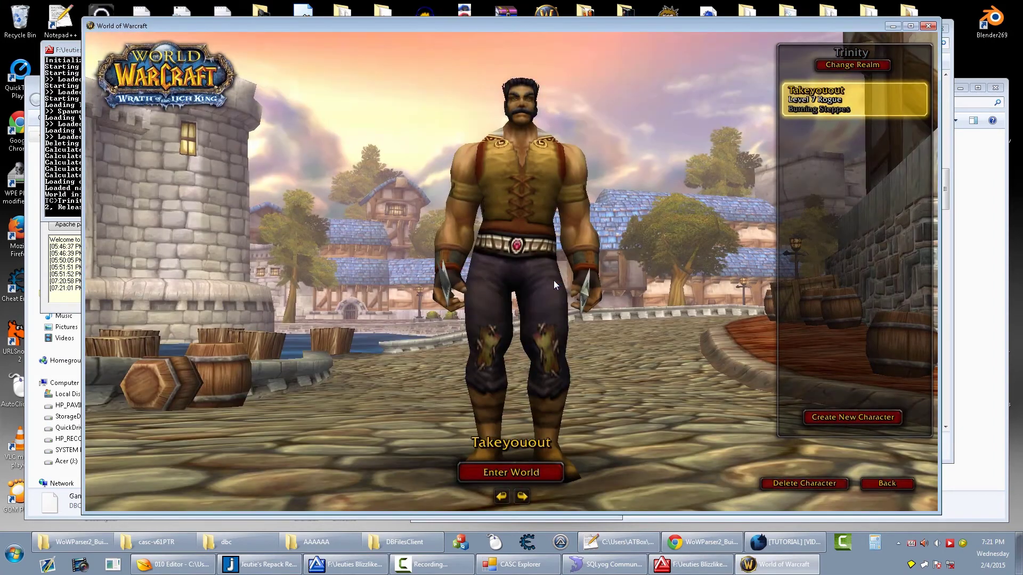
key(Return)
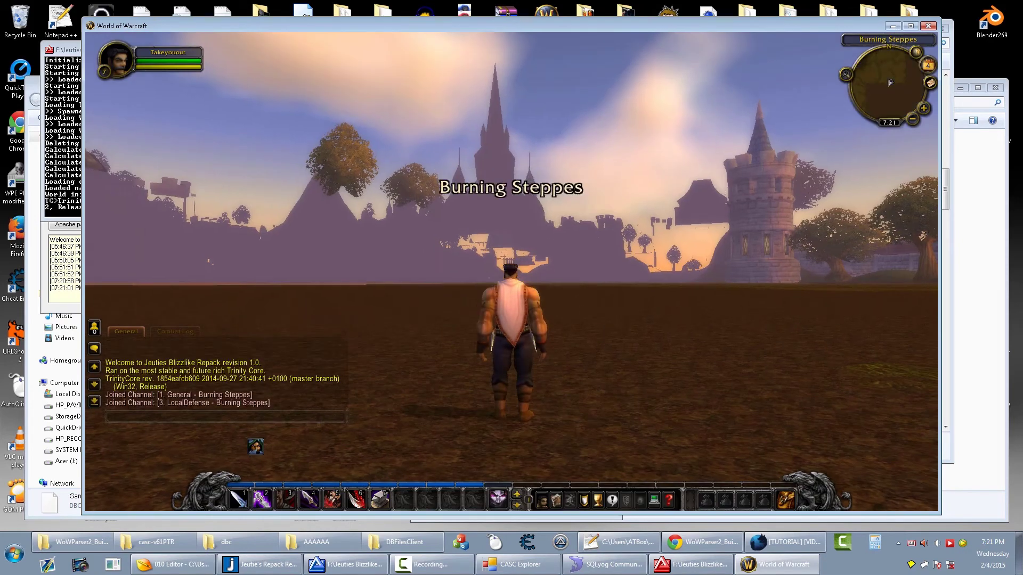
Step: Spawn the new house at the character's position with the chat command .gobj add 500001
key(Return)
text(.gojb)
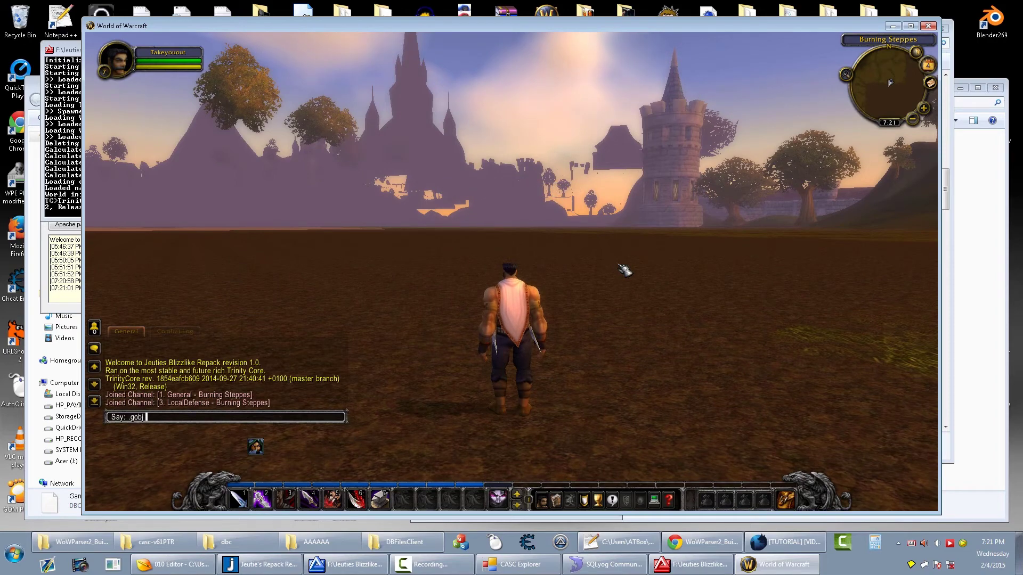
text( 500001)
key(Return)
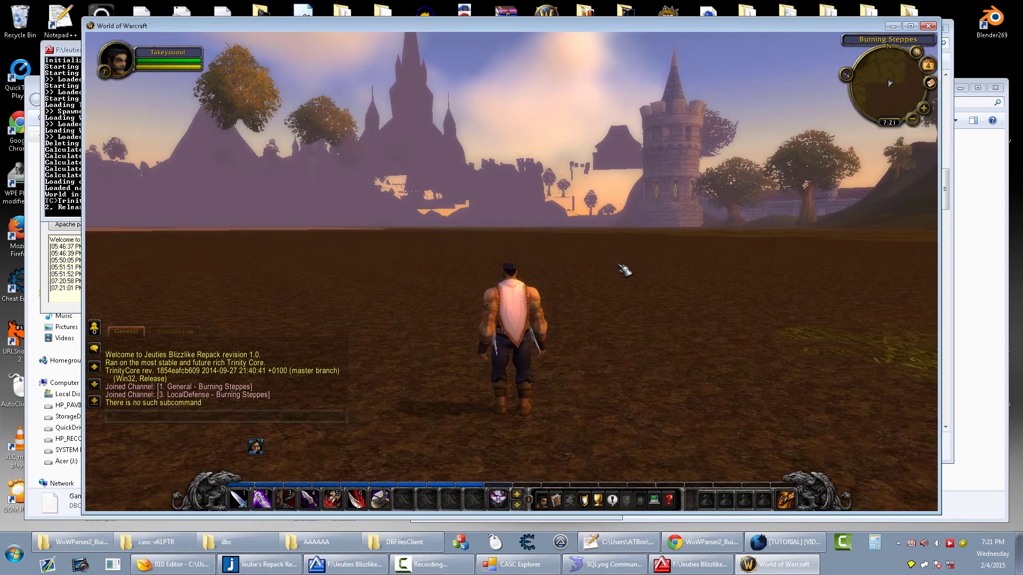
key(d)
key(Return)
key(Up)
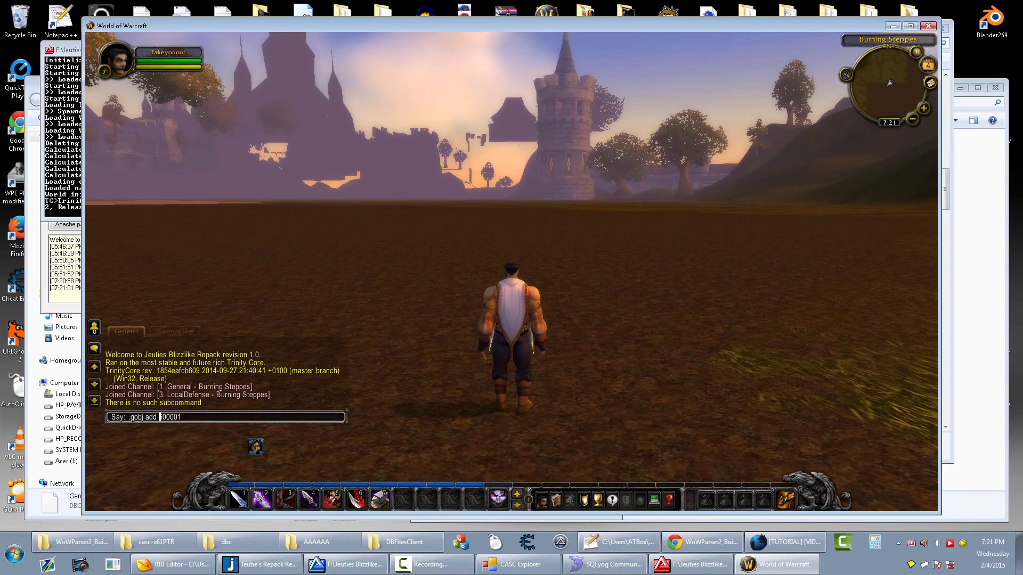
text(add)
key(Return)
Step: Walk the character out of and around the spawned house to examine its interior, walls, roof and doorways
key(d)
key(w)
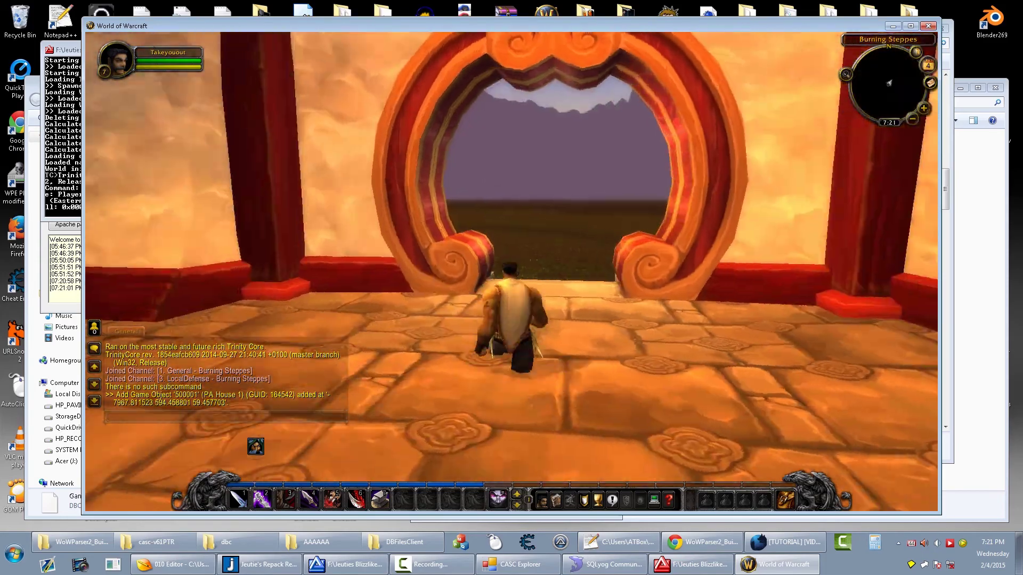
key(a)
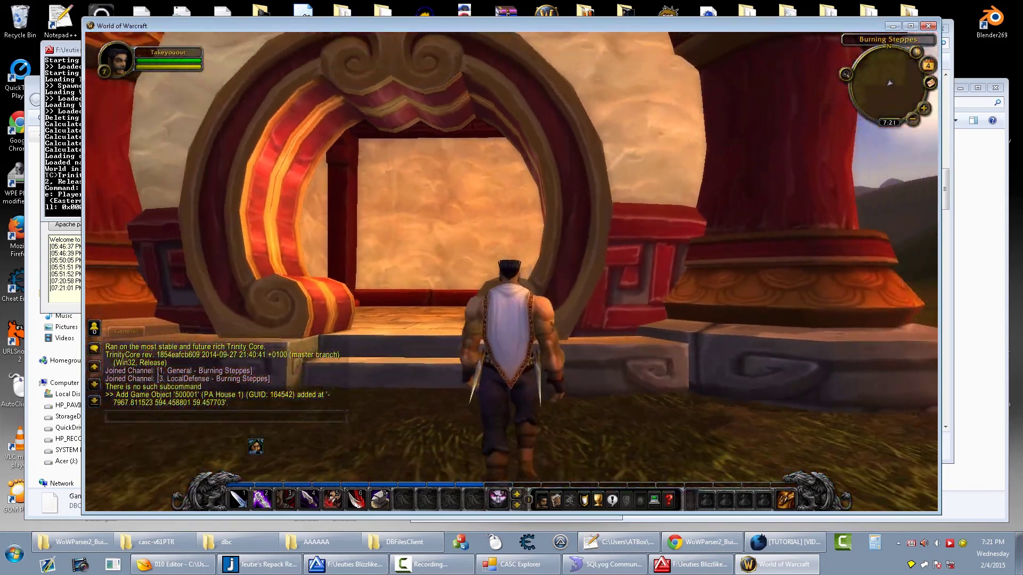
key(d)
key(w)
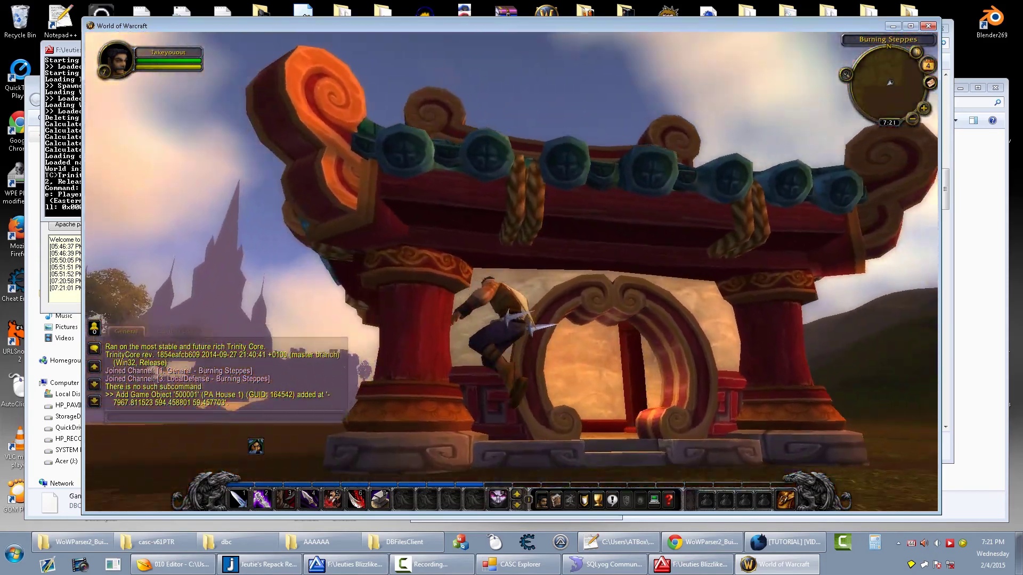
key(d)
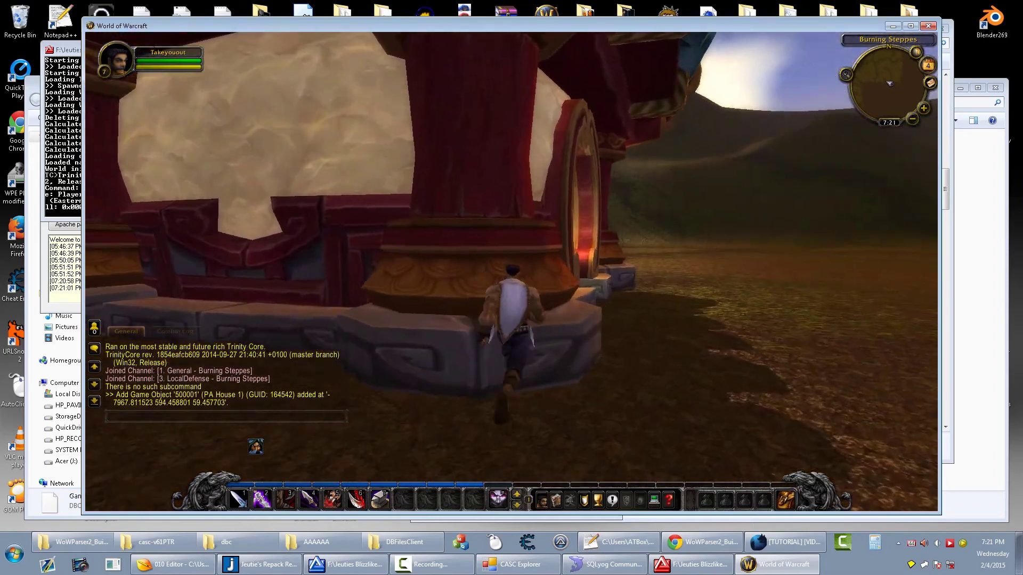
key(d)
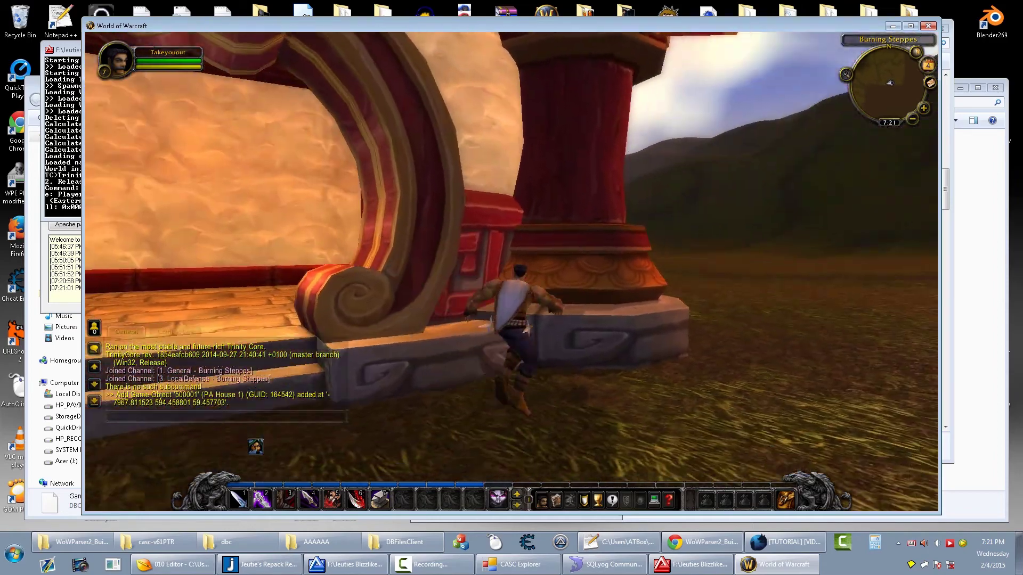
key(d)
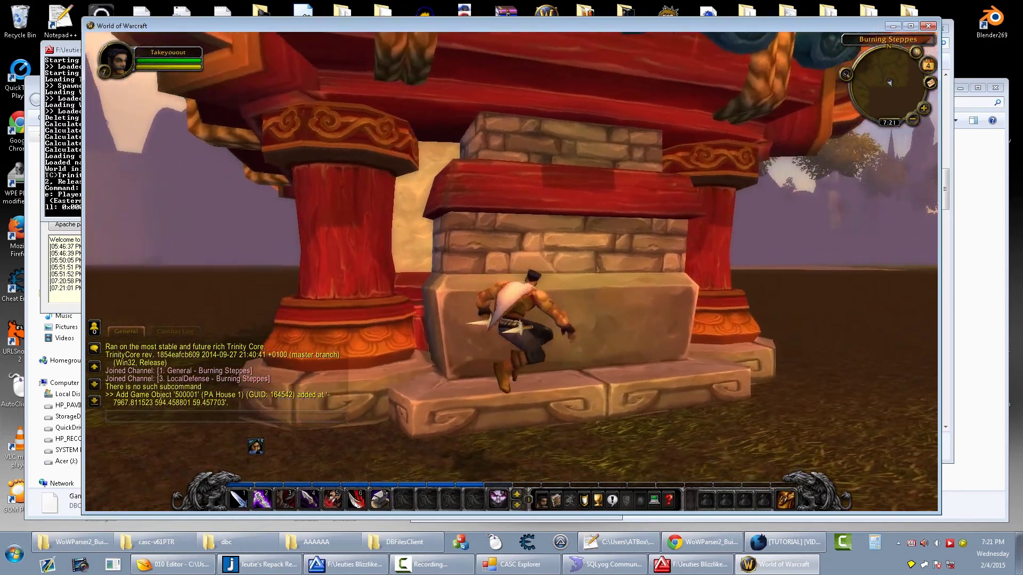
key(a)
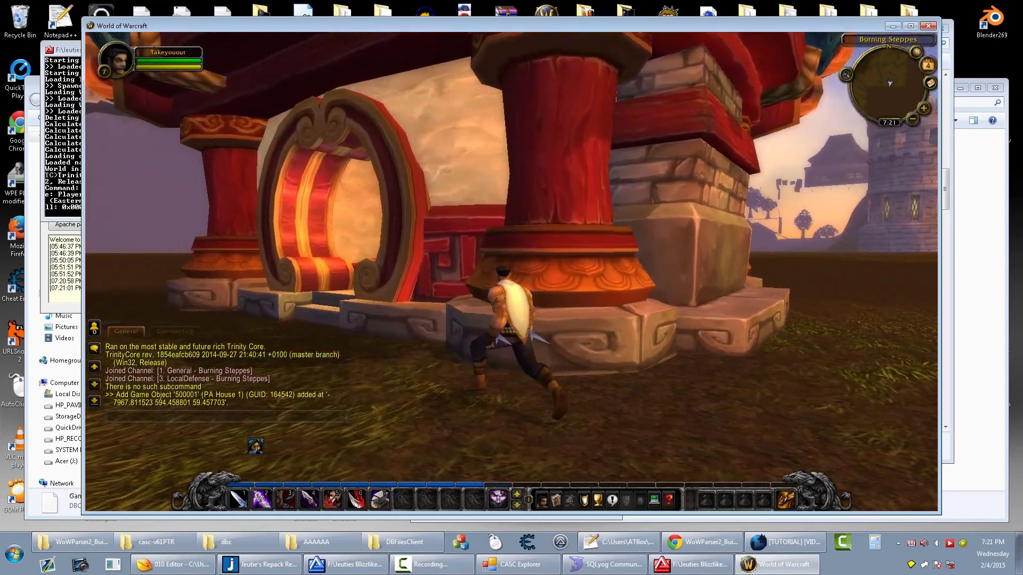
key(a)
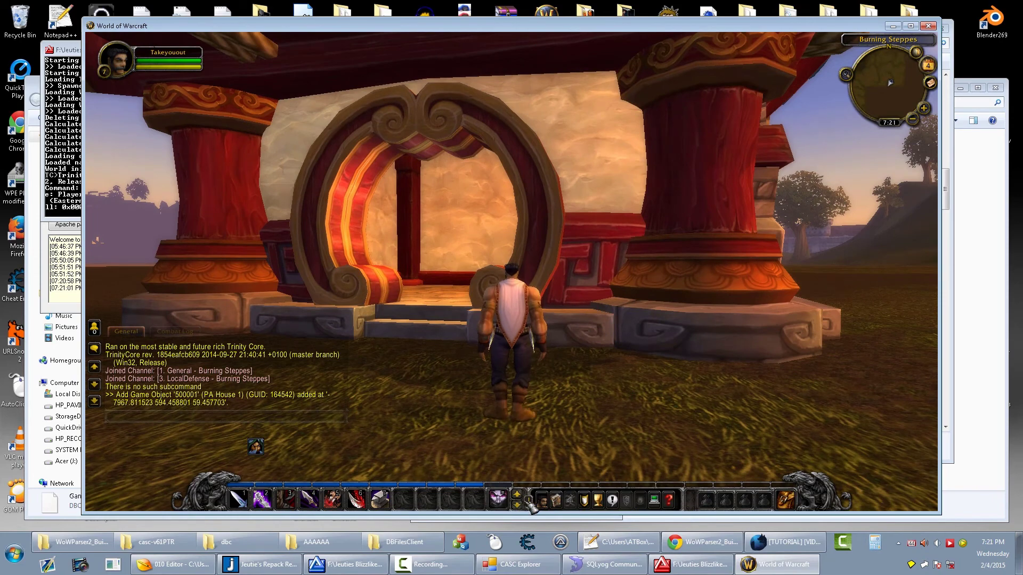
Step: Switch to 010 Editor and close the three open PA_House01 WMO files
click(196, 562)
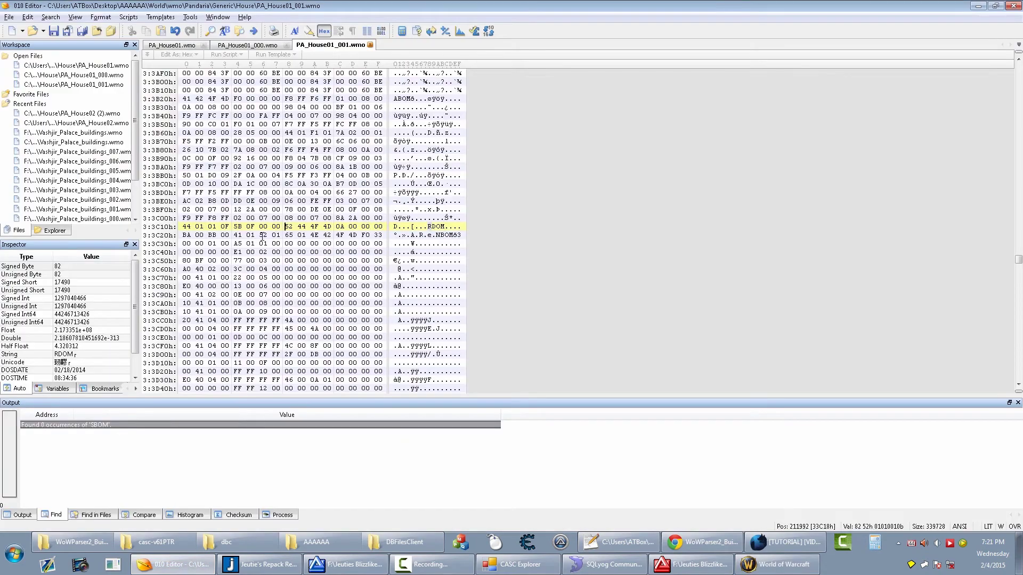
click(202, 45)
key(ctrl+w)
key(ctrl+w)
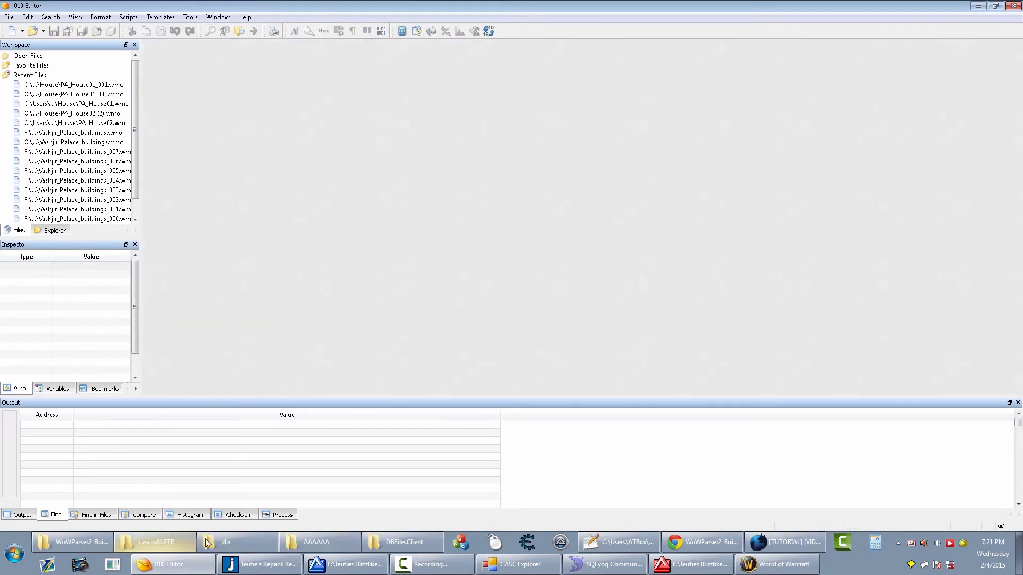
Step: Open PA_House01.wmo from patch-4.MPQ\World\wmo\Pandaria\Generic\House in 010 Editor
click(374, 541)
click(680, 103)
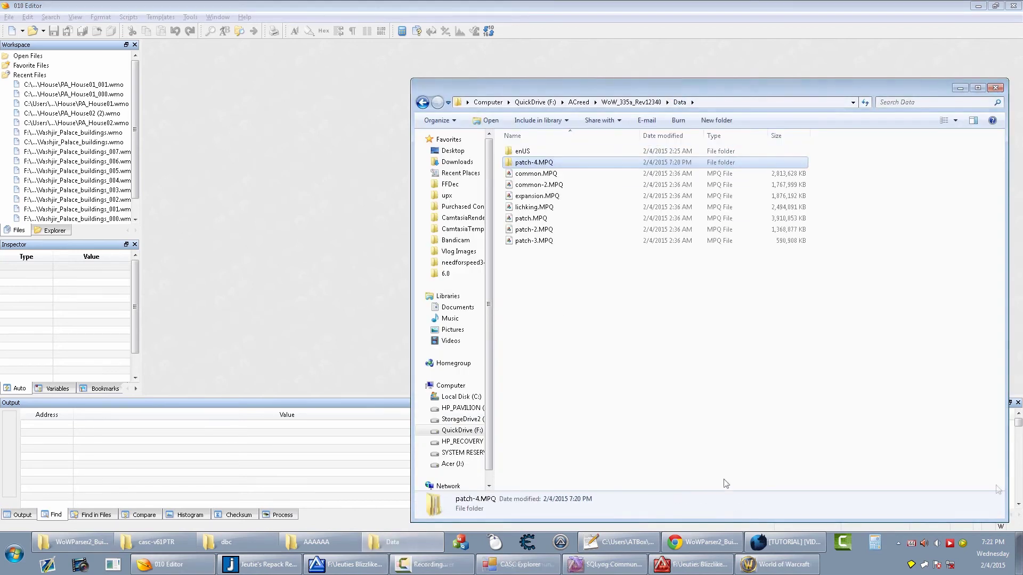
double_click(530, 162)
double_click(533, 174)
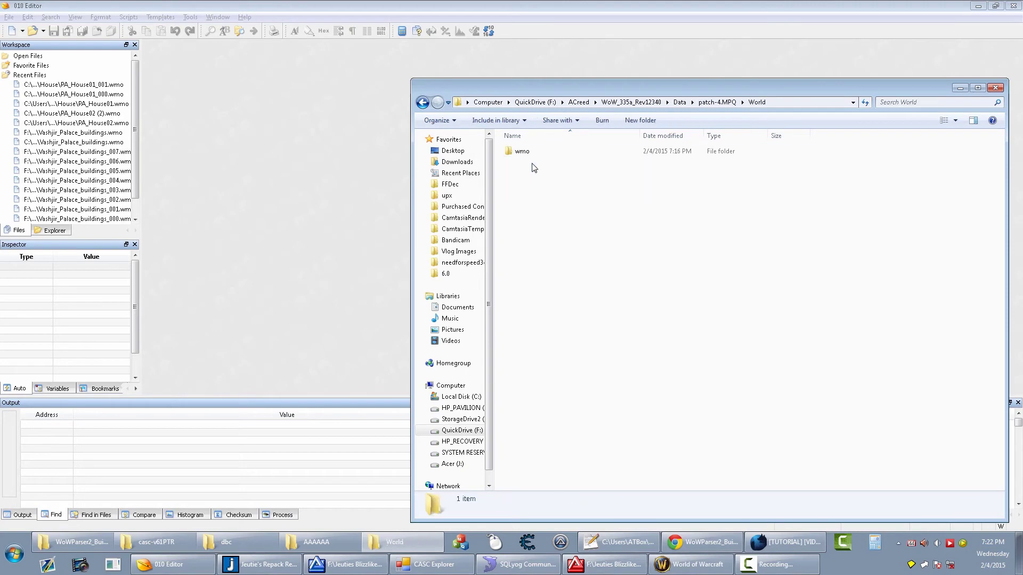
double_click(533, 153)
double_click(532, 152)
double_click(534, 154)
double_click(533, 154)
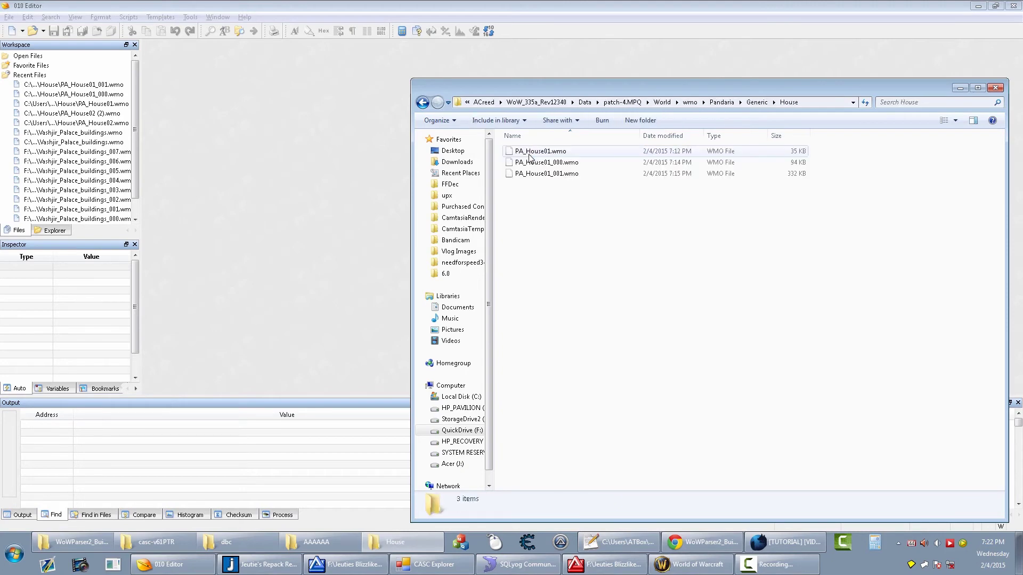
double_click(533, 152)
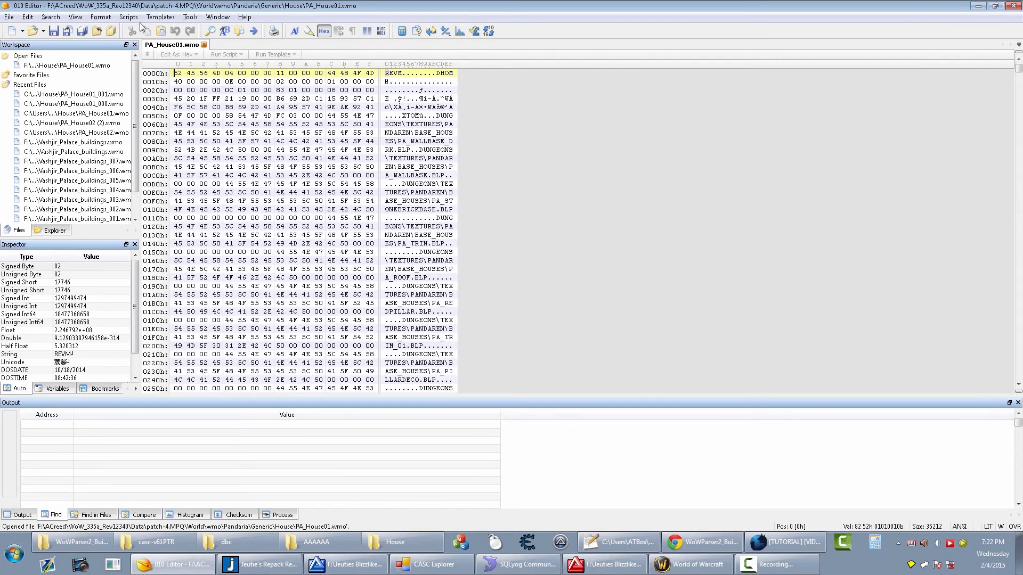
Step: Run the WoWWMO template on the file, expand its MOMT material structure and select entry[1]
click(159, 18)
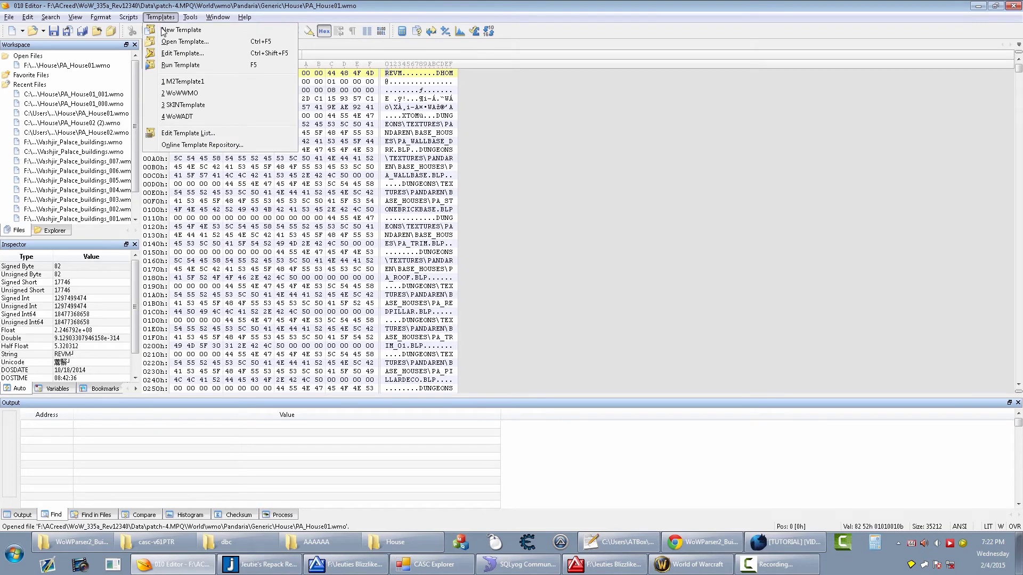
click(181, 93)
click(149, 209)
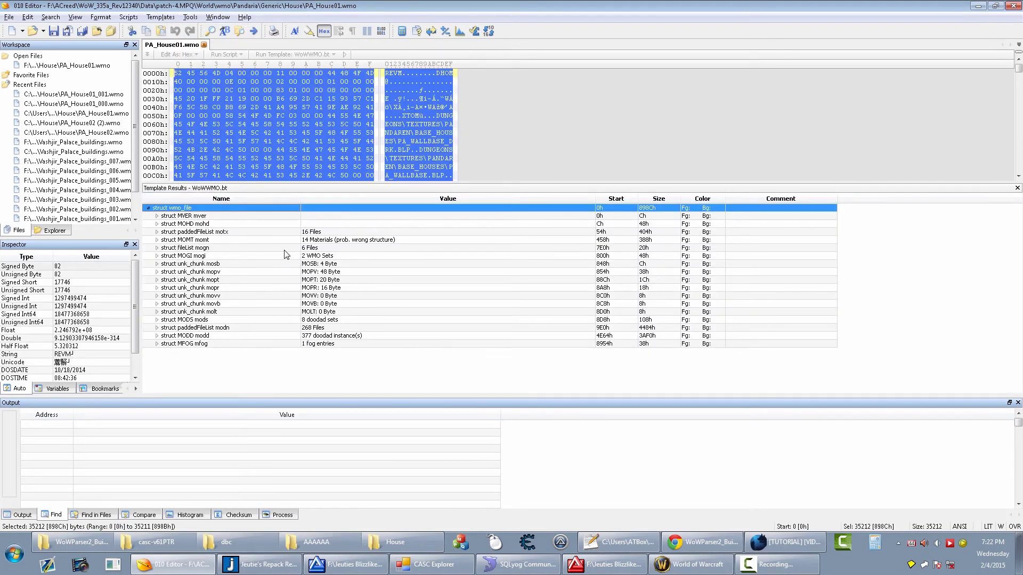
click(226, 240)
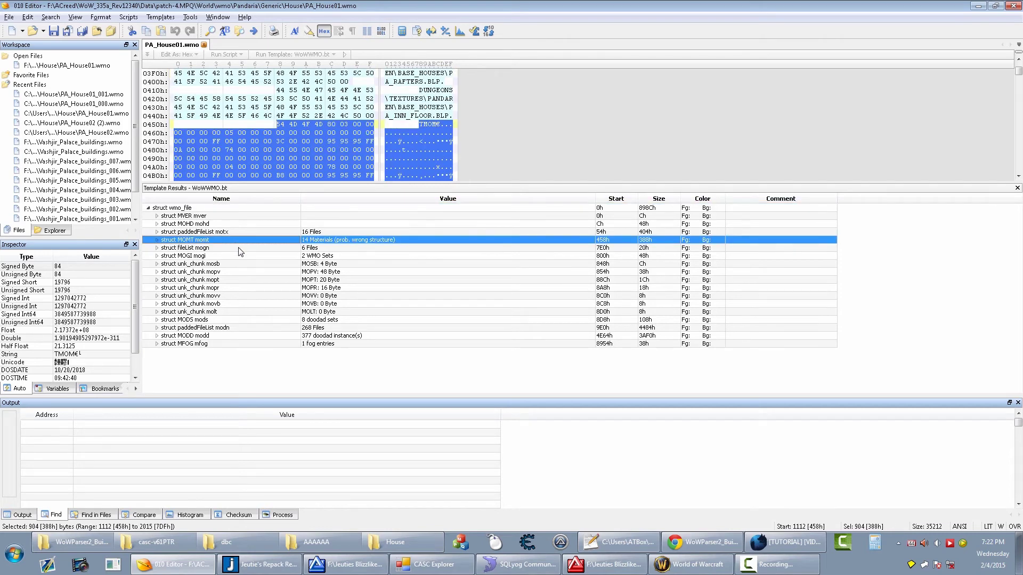
double_click(249, 241)
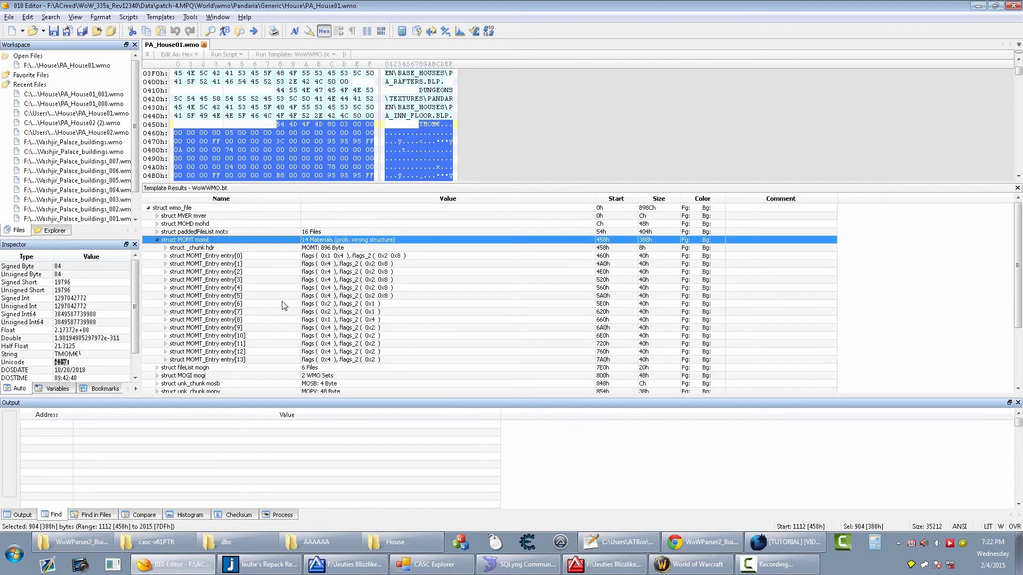
click(339, 263)
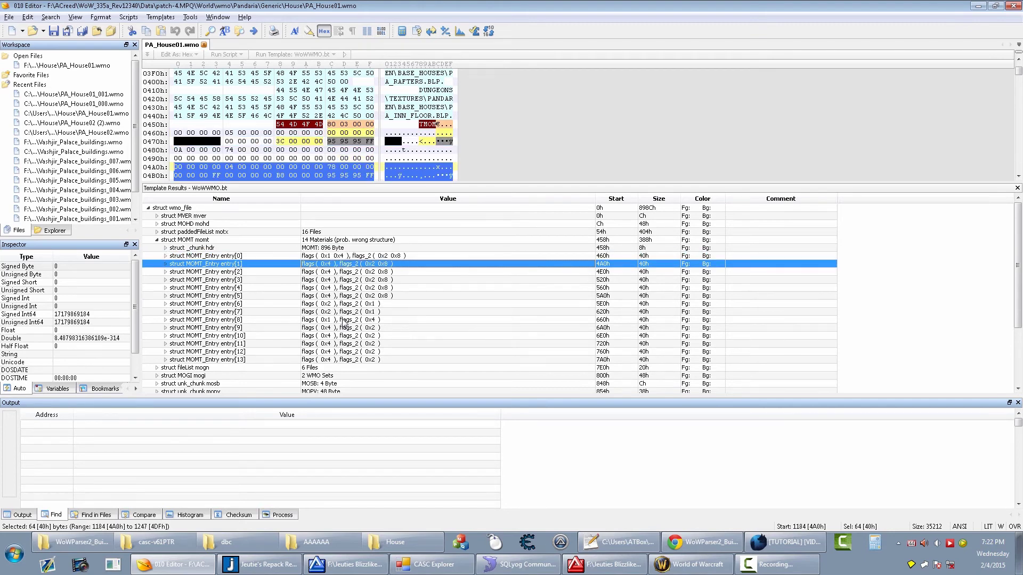
Step: Set the flags byte of MOMT entry[0] to 06 in PA_House01.wmo and save the file
click(340, 319)
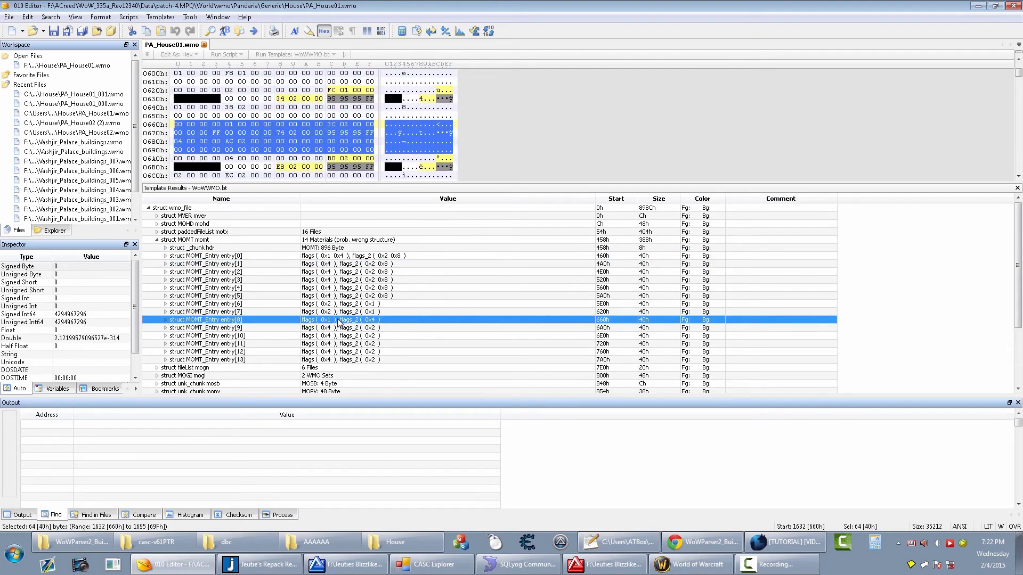
click(336, 257)
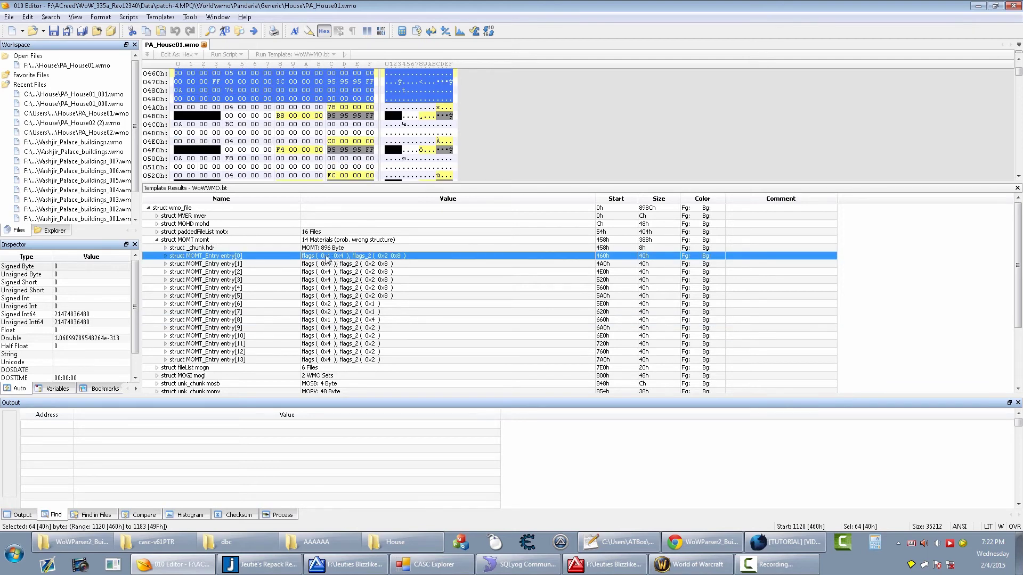
double_click(292, 257)
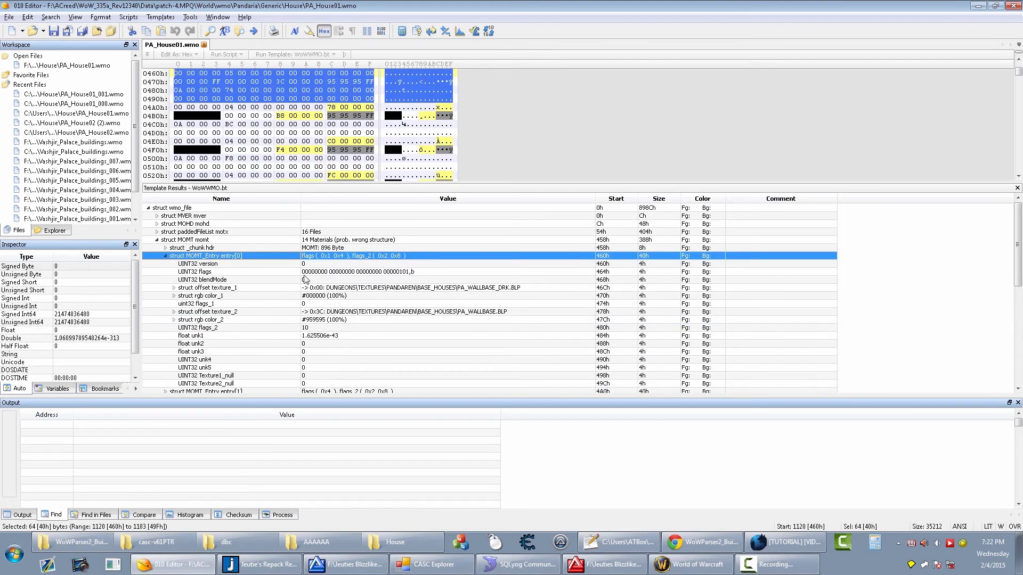
click(332, 272)
text(06)
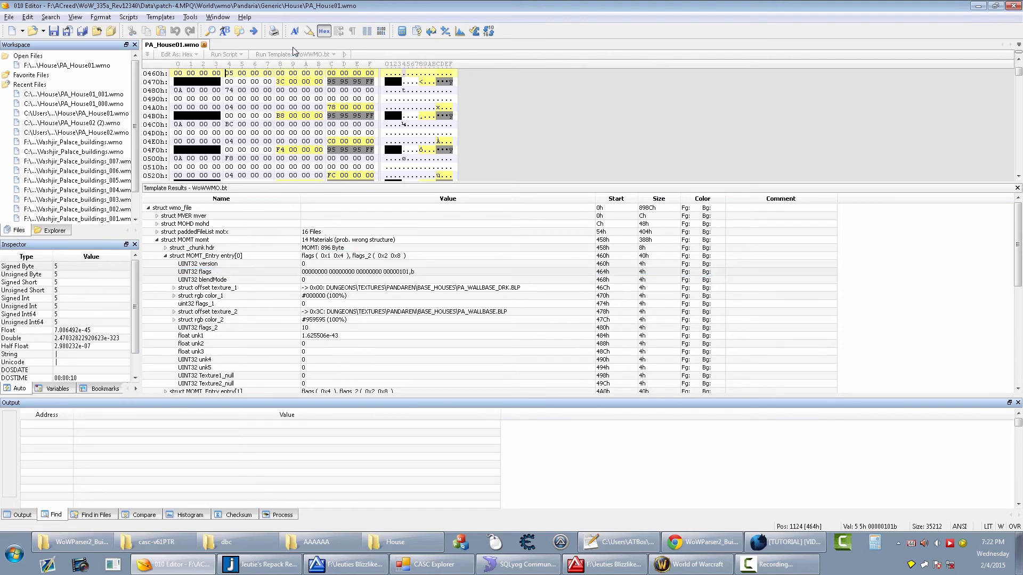
key(ctrl+s)
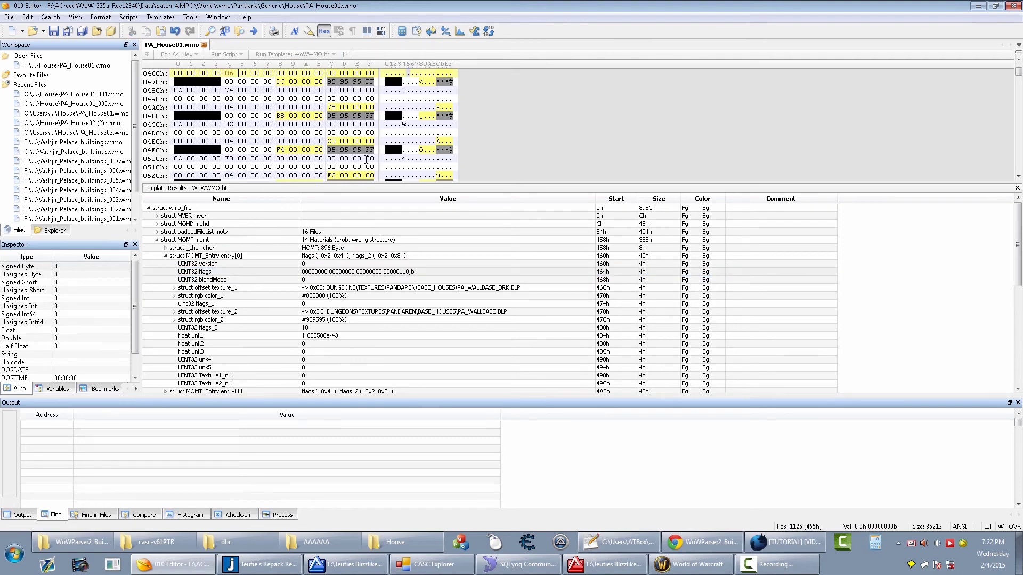
Step: Switch to World of Warcraft, log the character out with /camp and enter the world again
click(685, 564)
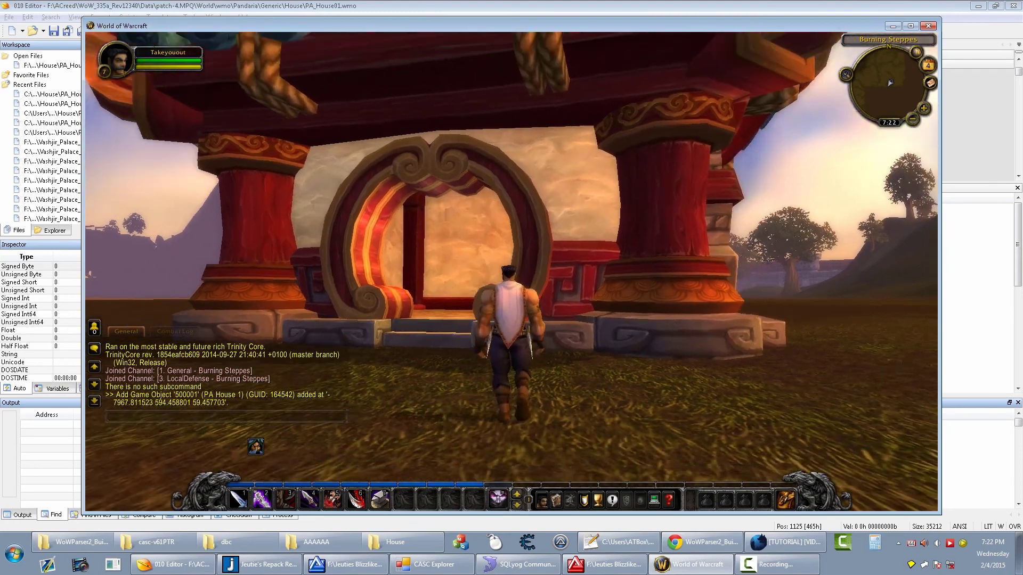
drag(511, 319, 415, 320)
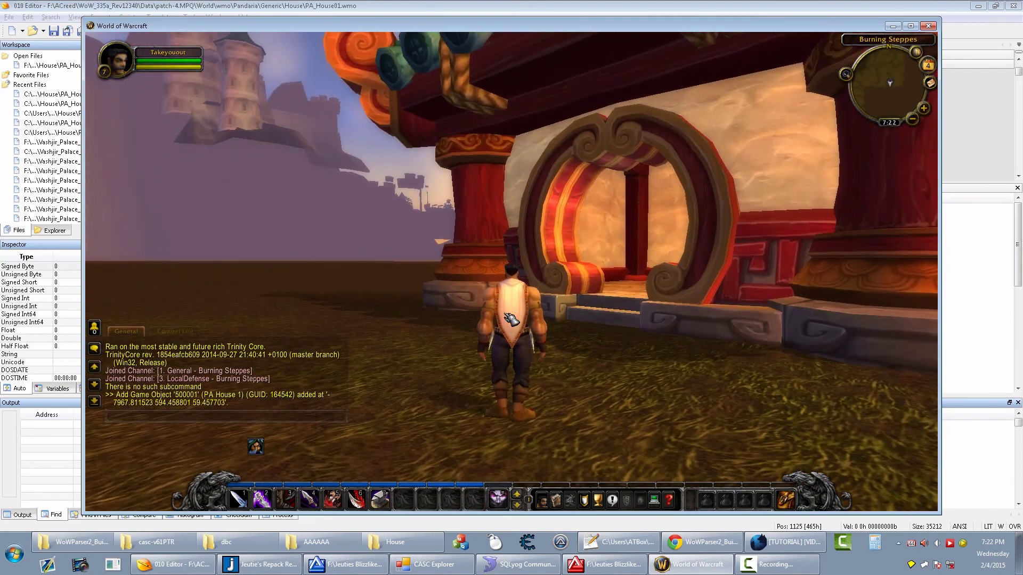
text(/camp)
key(Return)
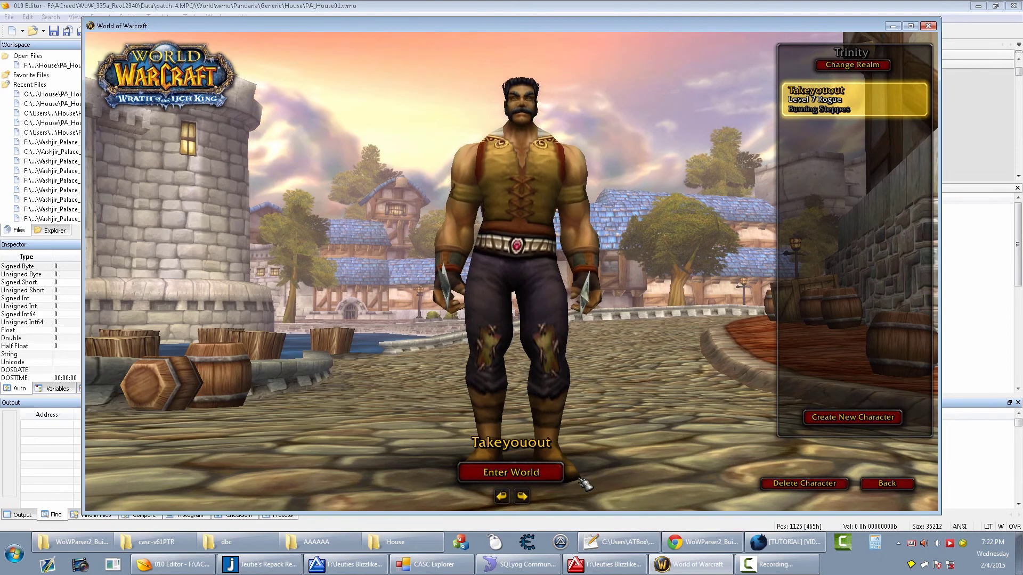
click(552, 472)
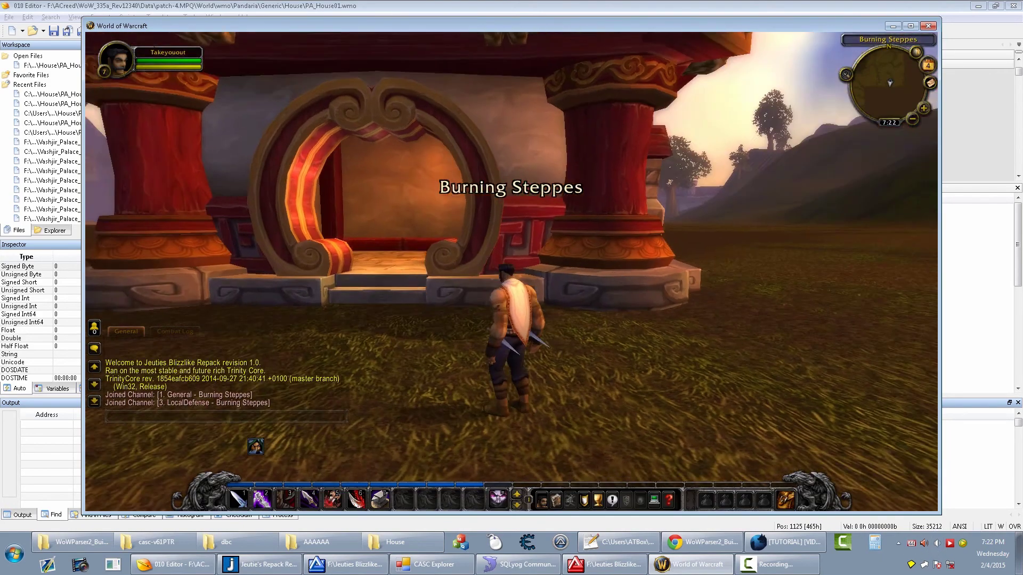
Step: Run the character around the outside of the house to examine its walls and doorway with the changed material flags
key(w)
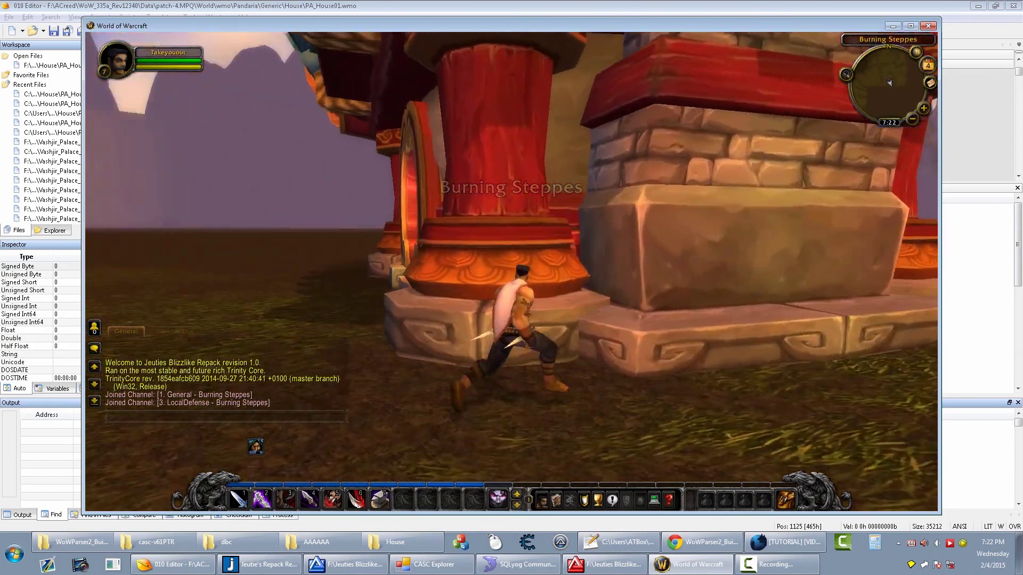
key(d)
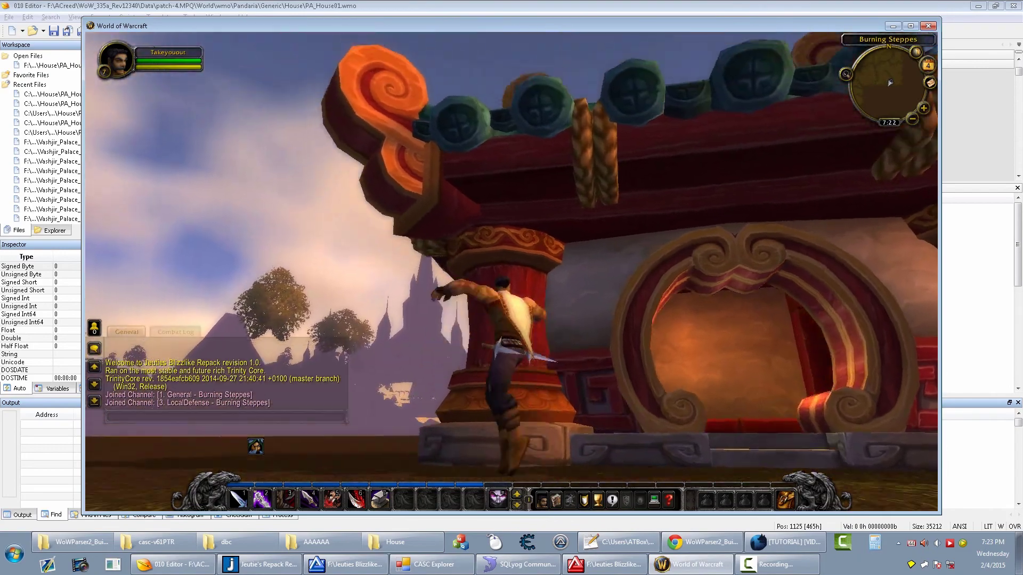
key(w)
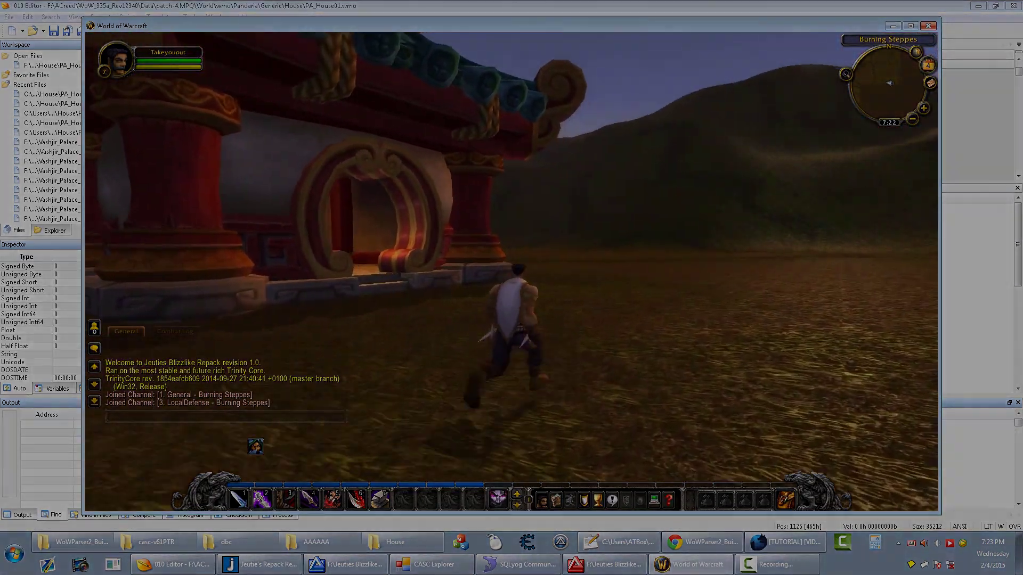